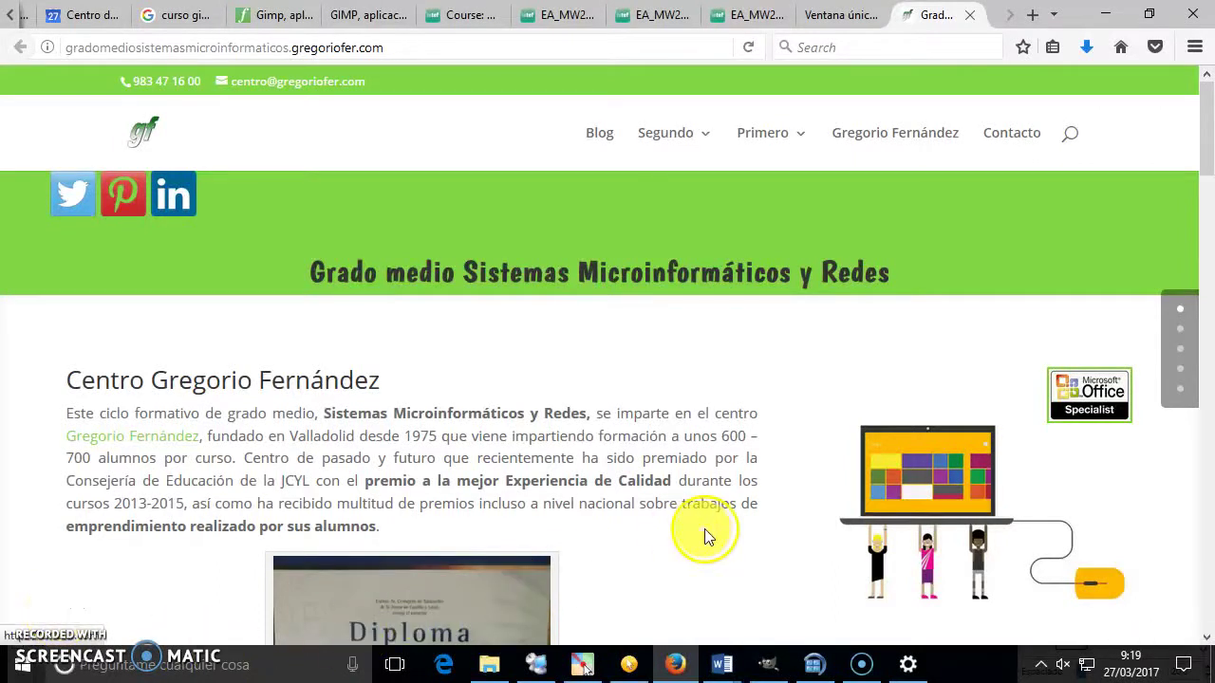
Step: Restore the GIMP windows and move the main window slightly higher
click(776, 672)
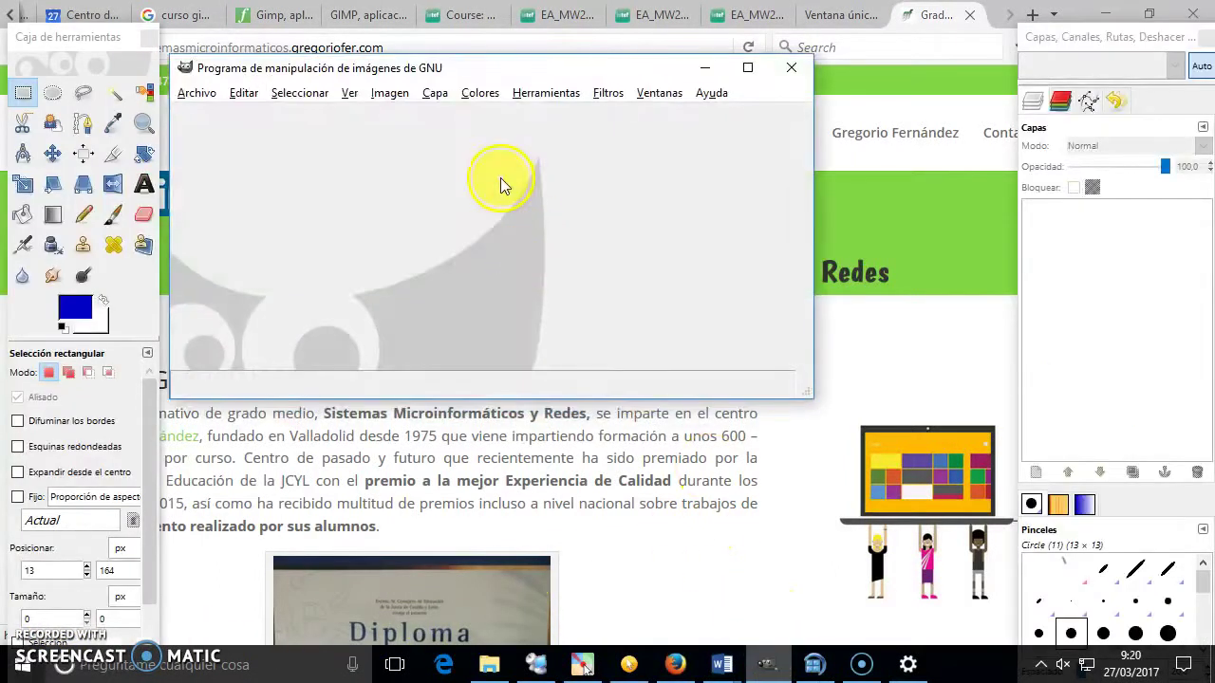
drag(346, 76, 341, 48)
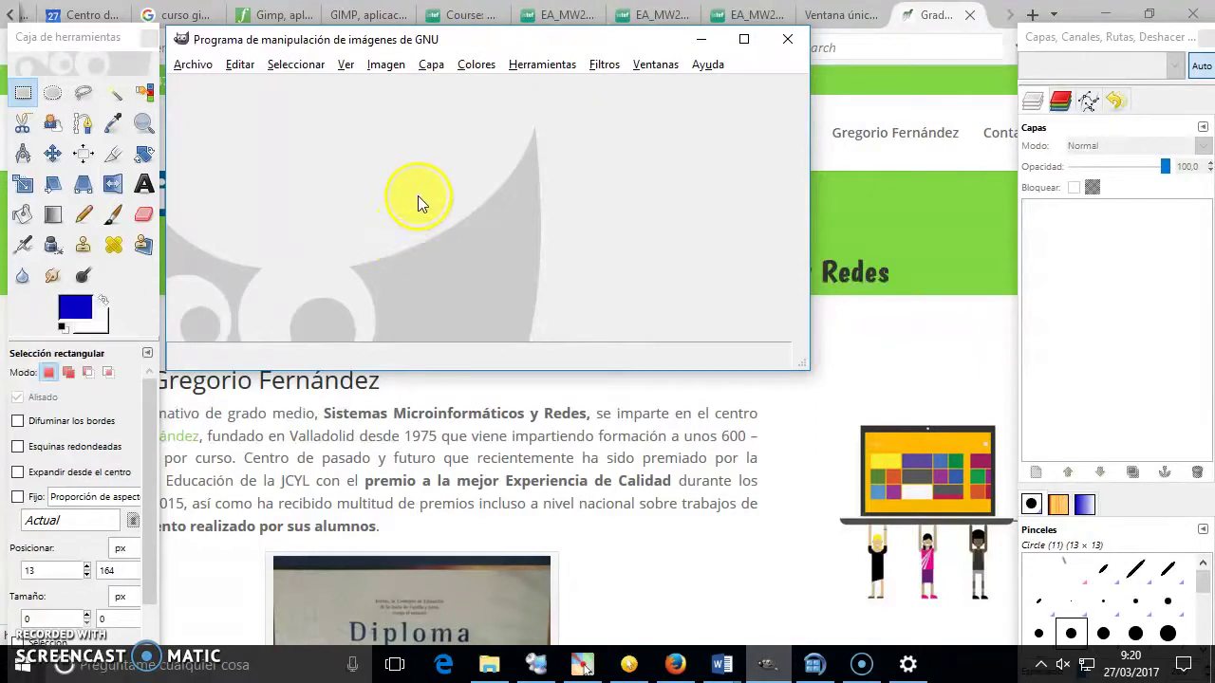
Step: Search the web for 'gimp' in a new tab and open the gimp.org.es site
click(1032, 15)
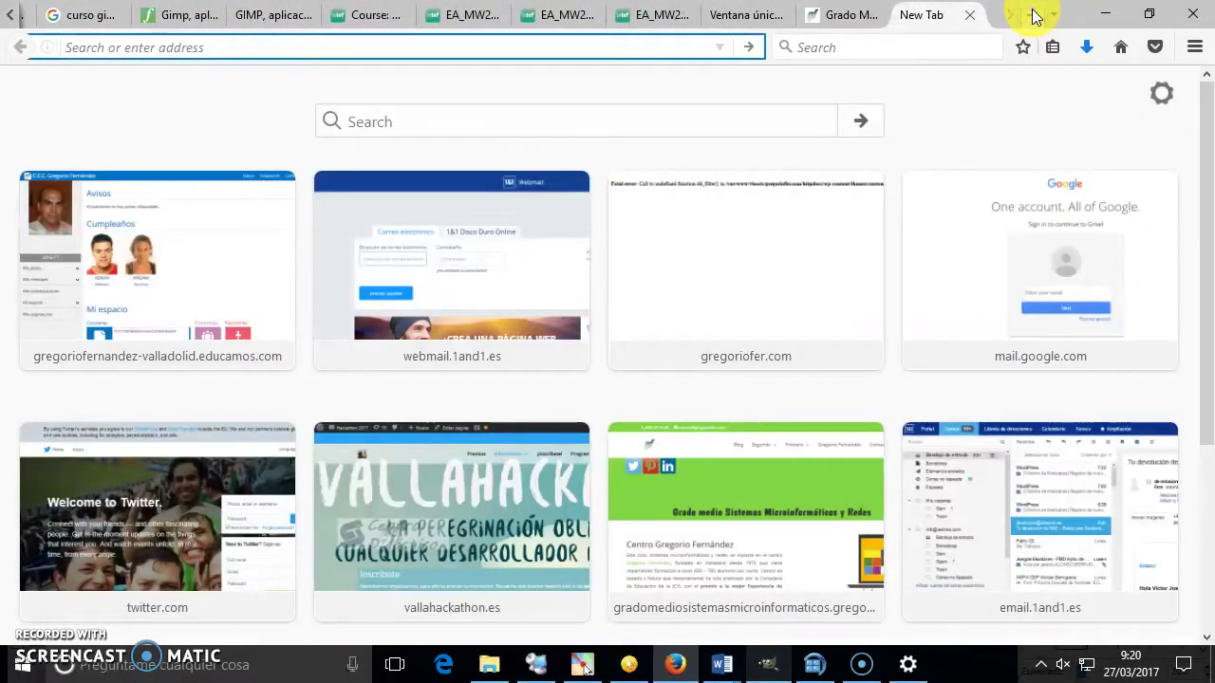
text(gimp)
key(Return)
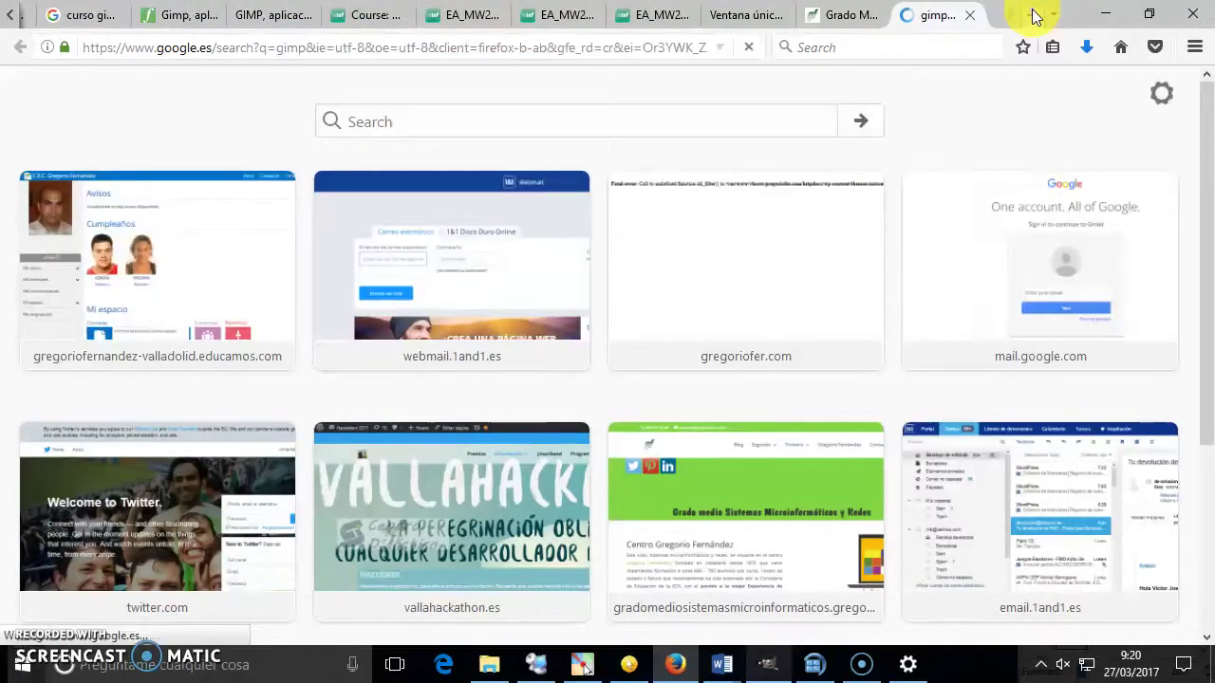
click(290, 241)
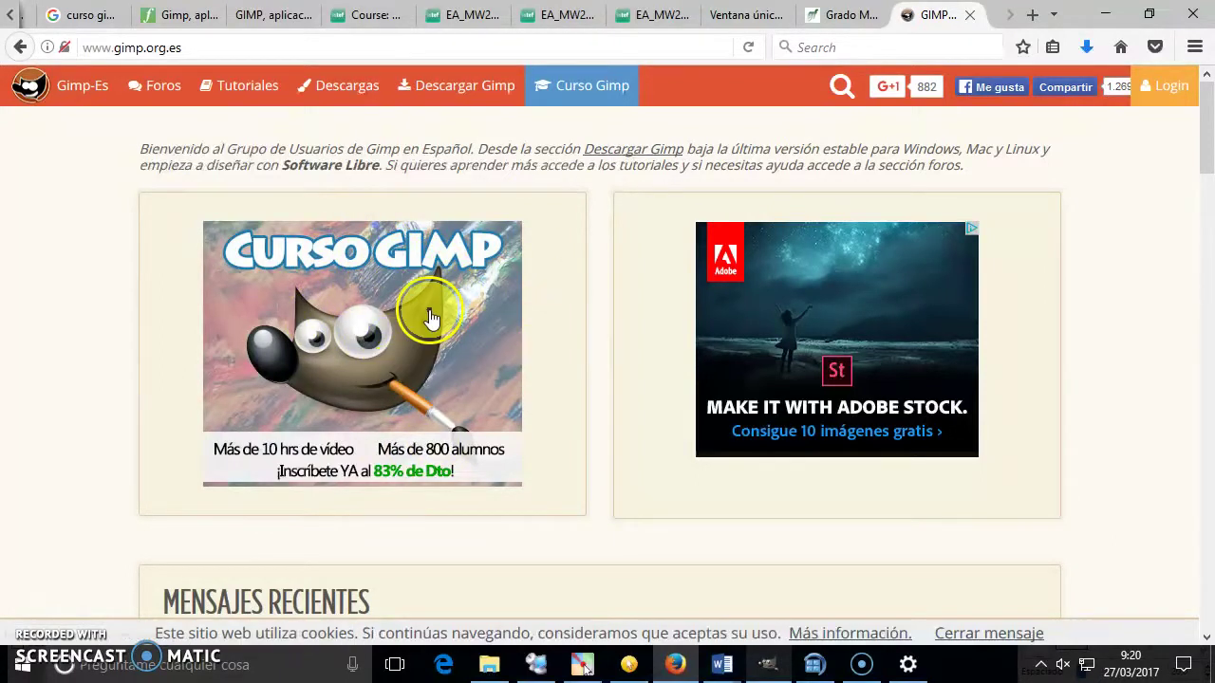
Step: Scroll through the gimp.org.es page, then close its tab and minimize Firefox
scroll(436, 342, down, 4)
scroll(380, 356, down, 1)
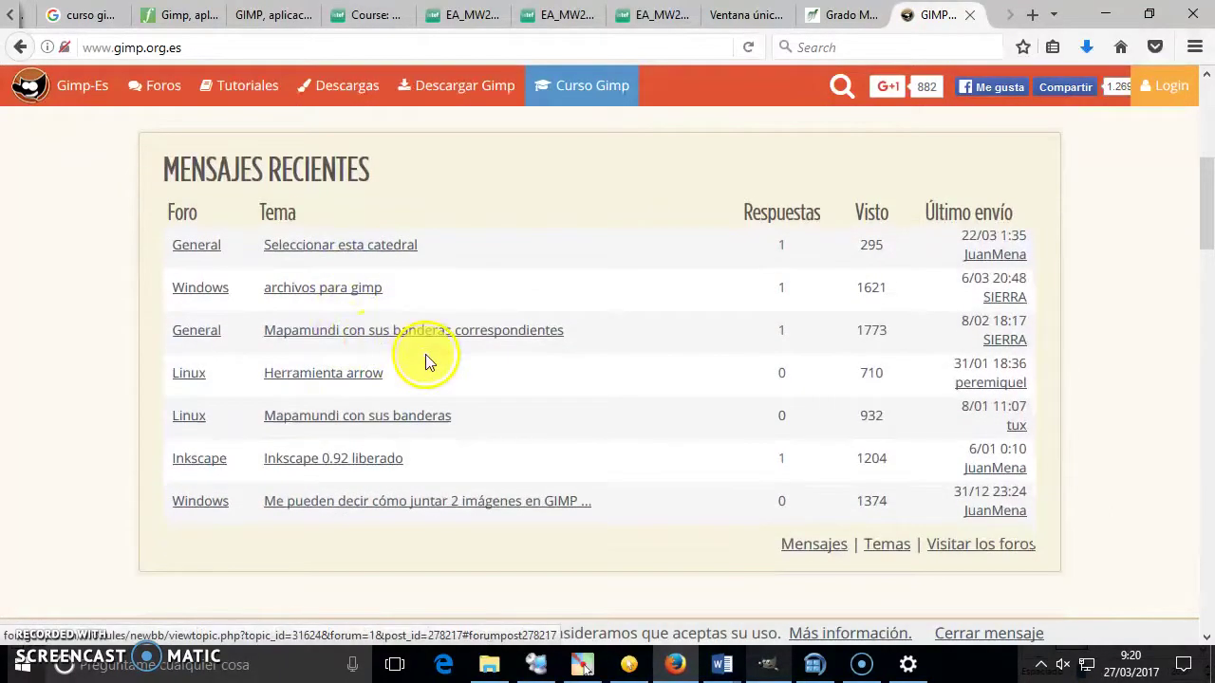
scroll(479, 343, up, 2)
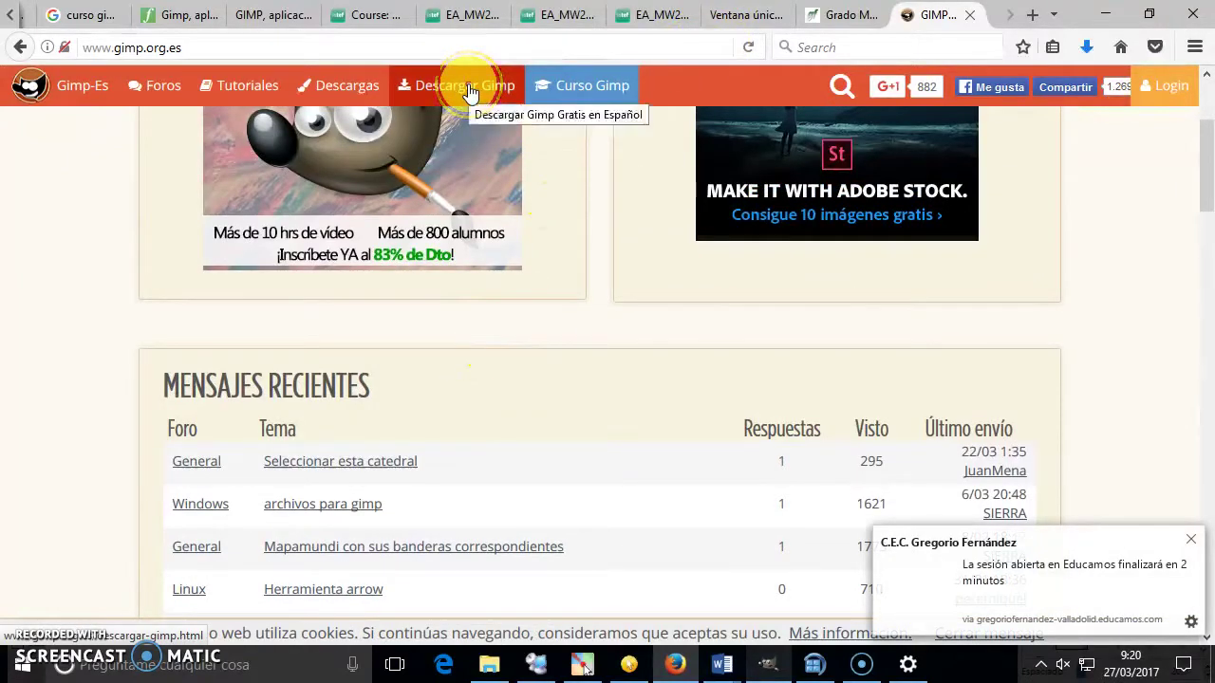
click(970, 17)
click(1105, 14)
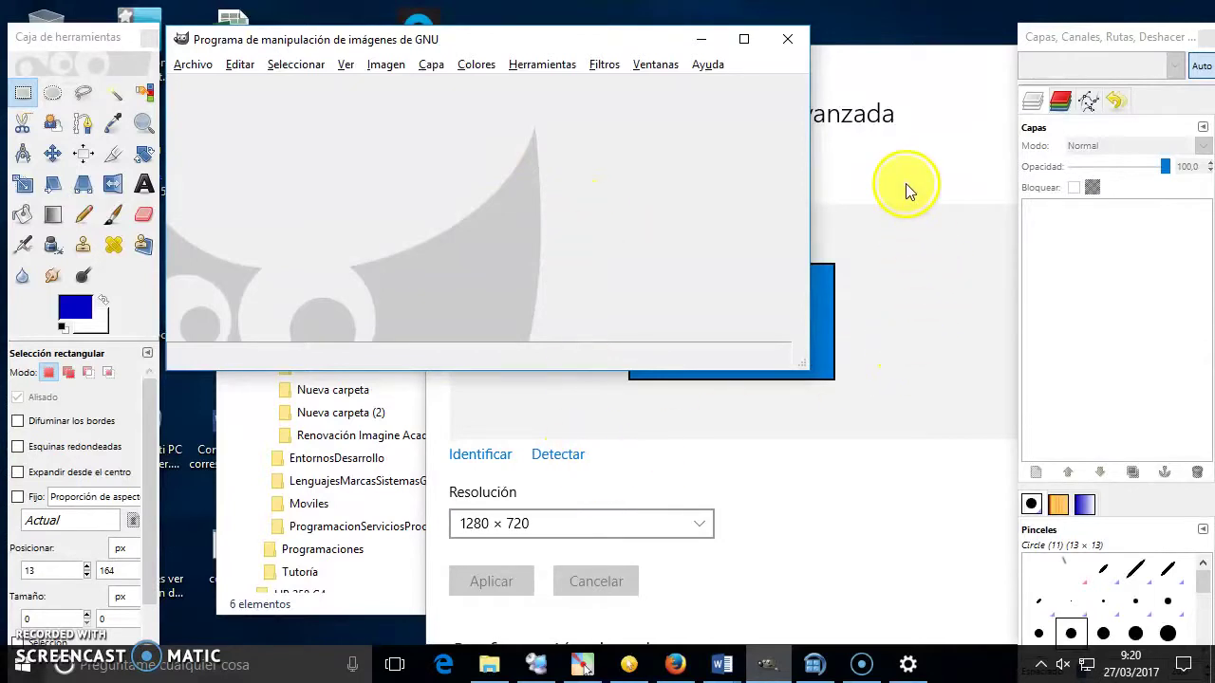
click(194, 64)
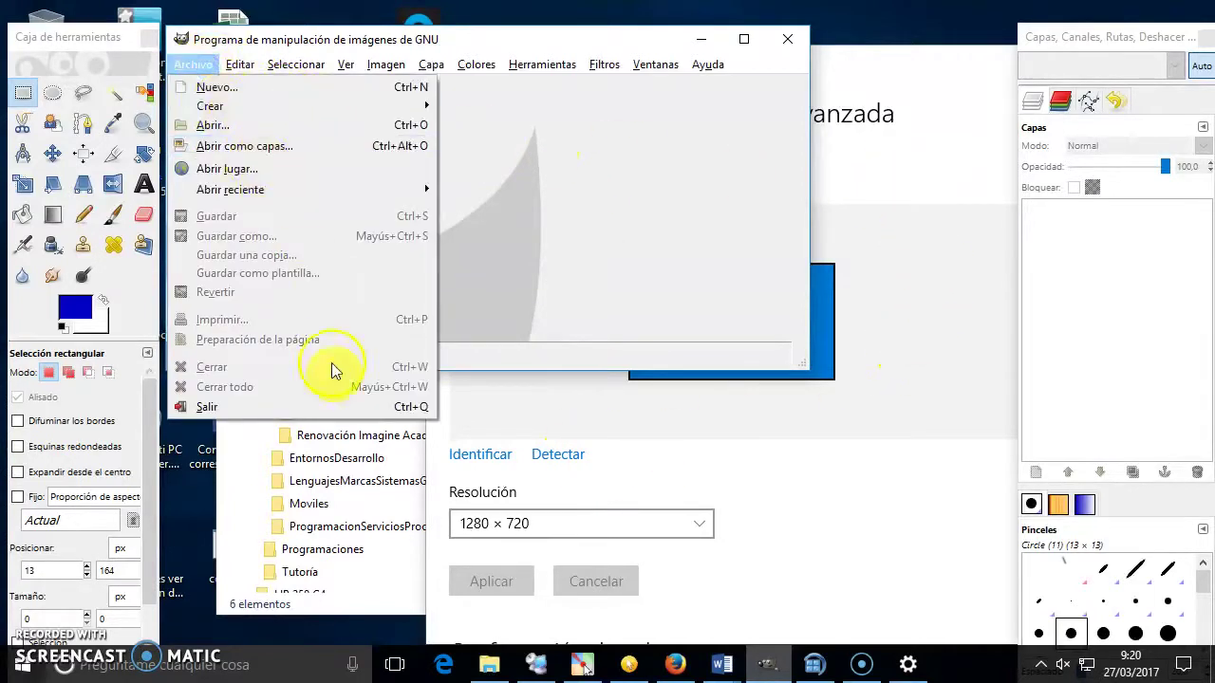
click(185, 63)
click(239, 64)
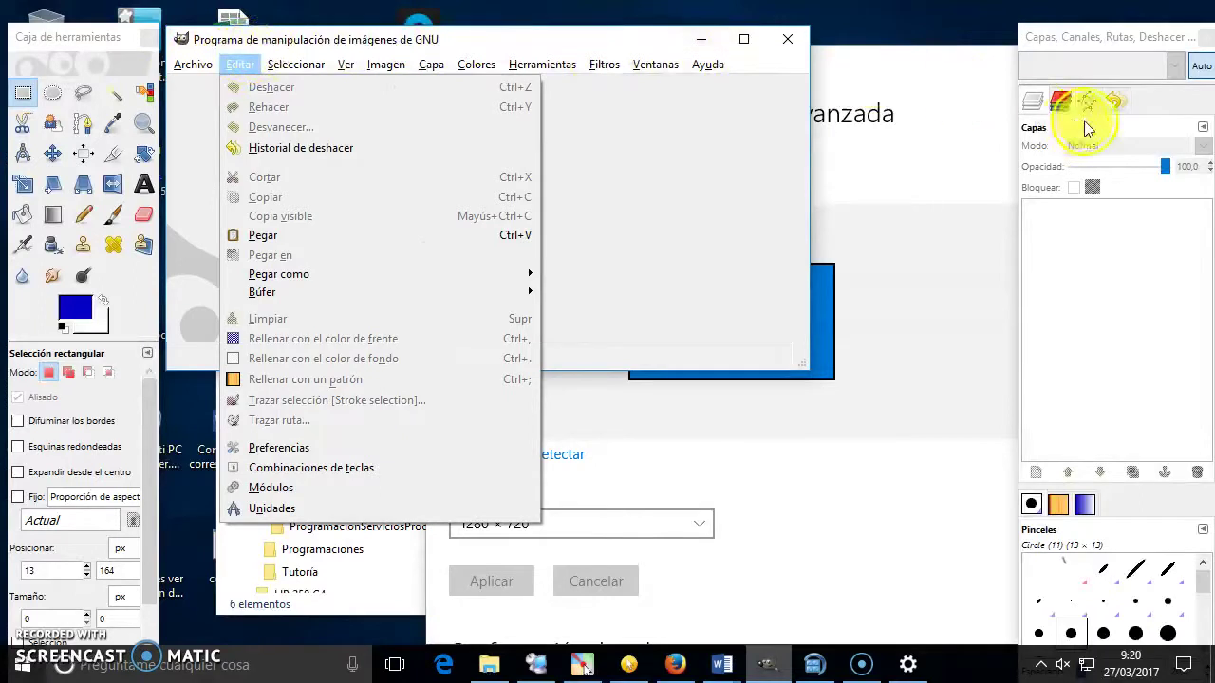
key(Escape)
click(655, 65)
mouse_move(542, 64)
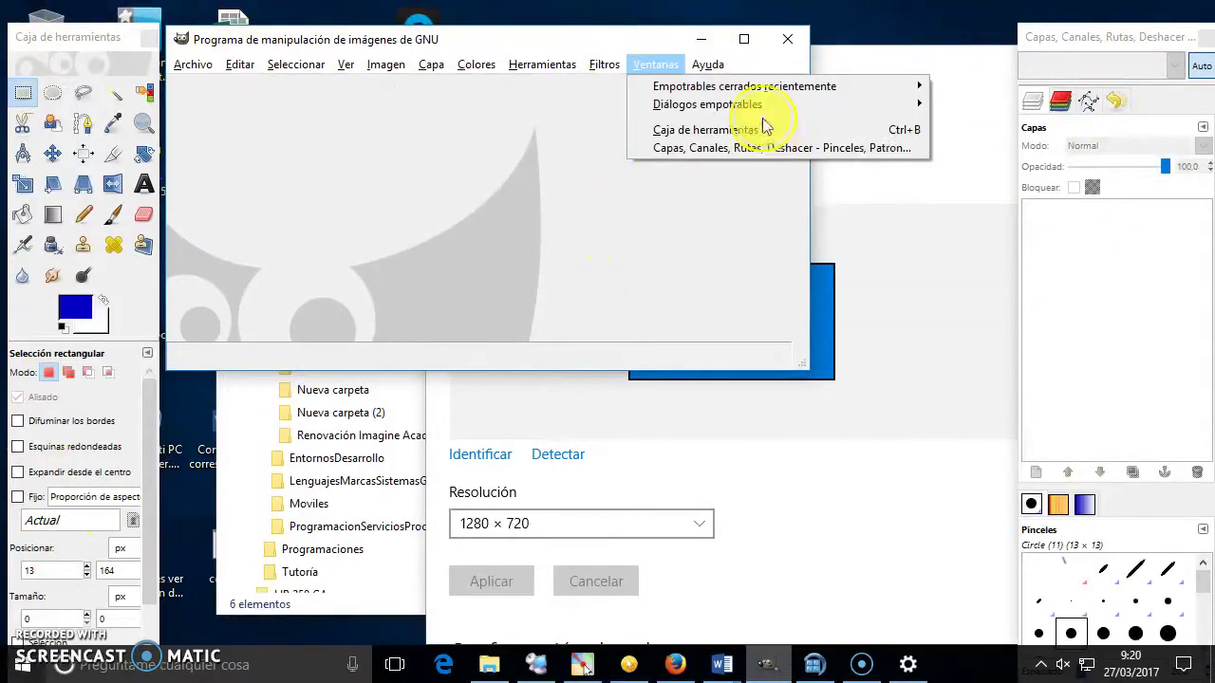
click(484, 32)
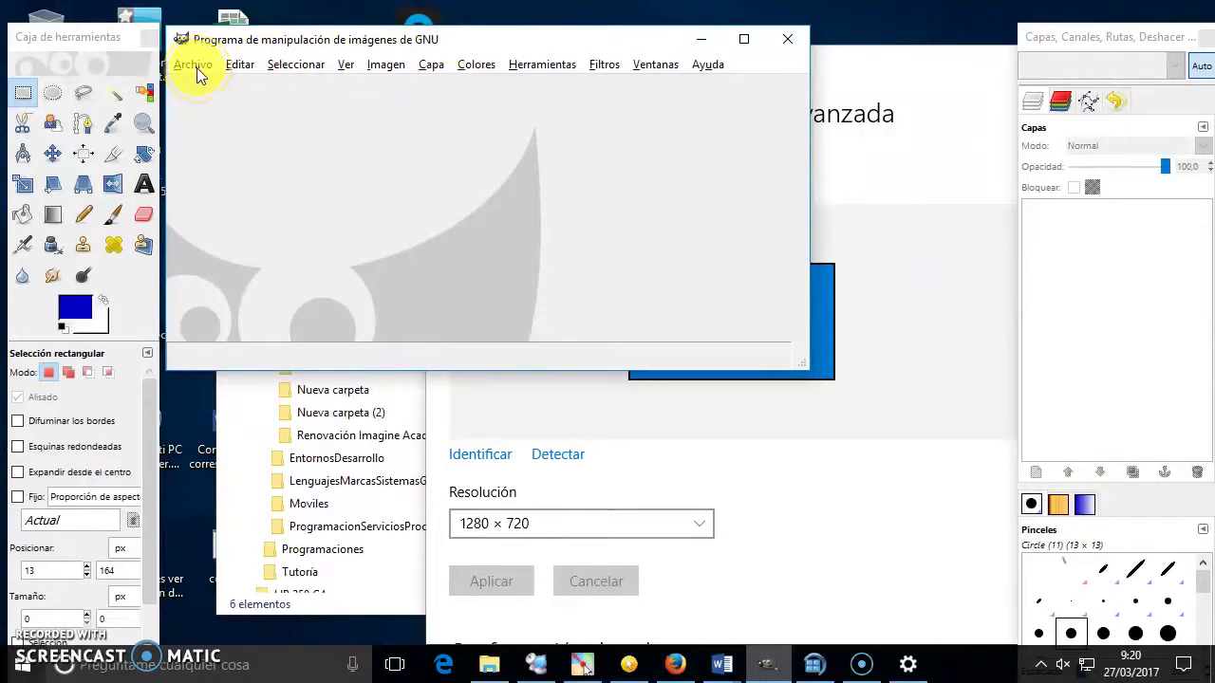
click(95, 34)
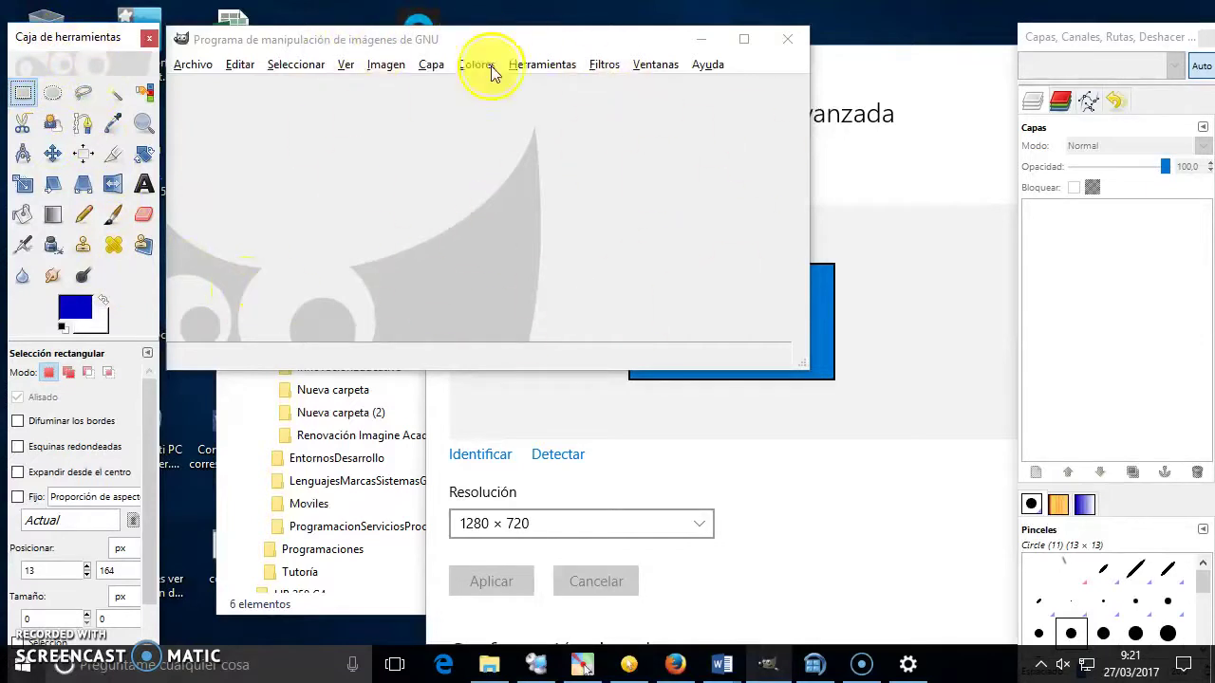
click(416, 41)
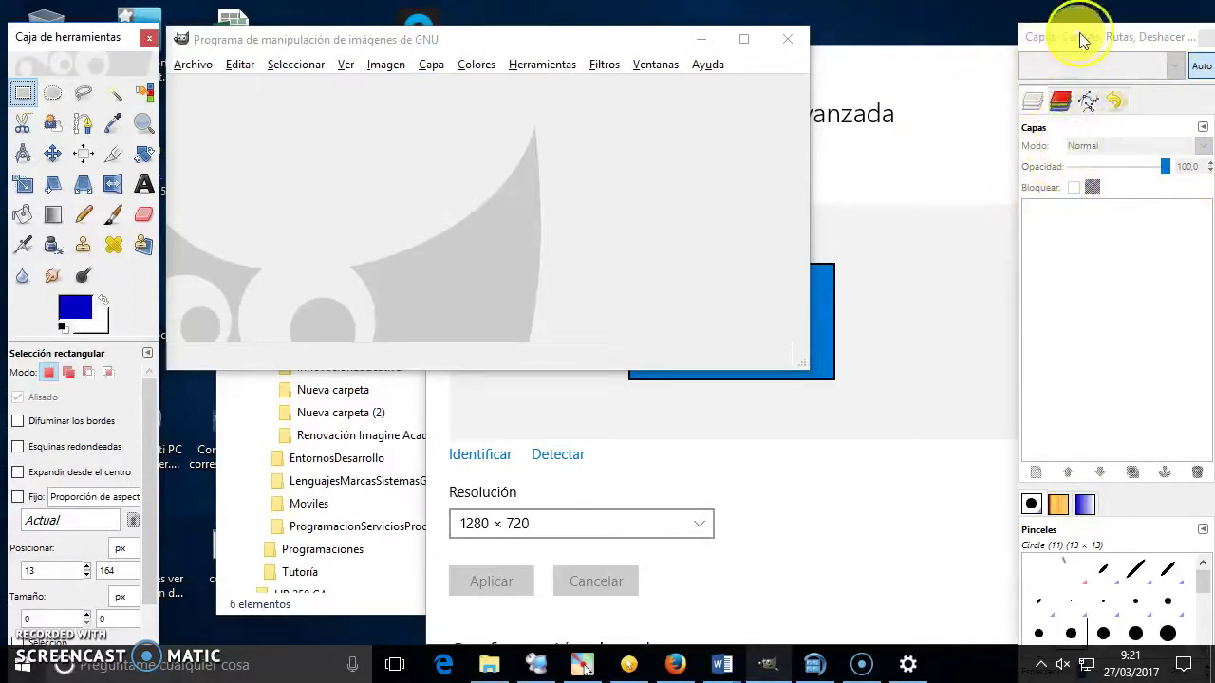
click(1148, 39)
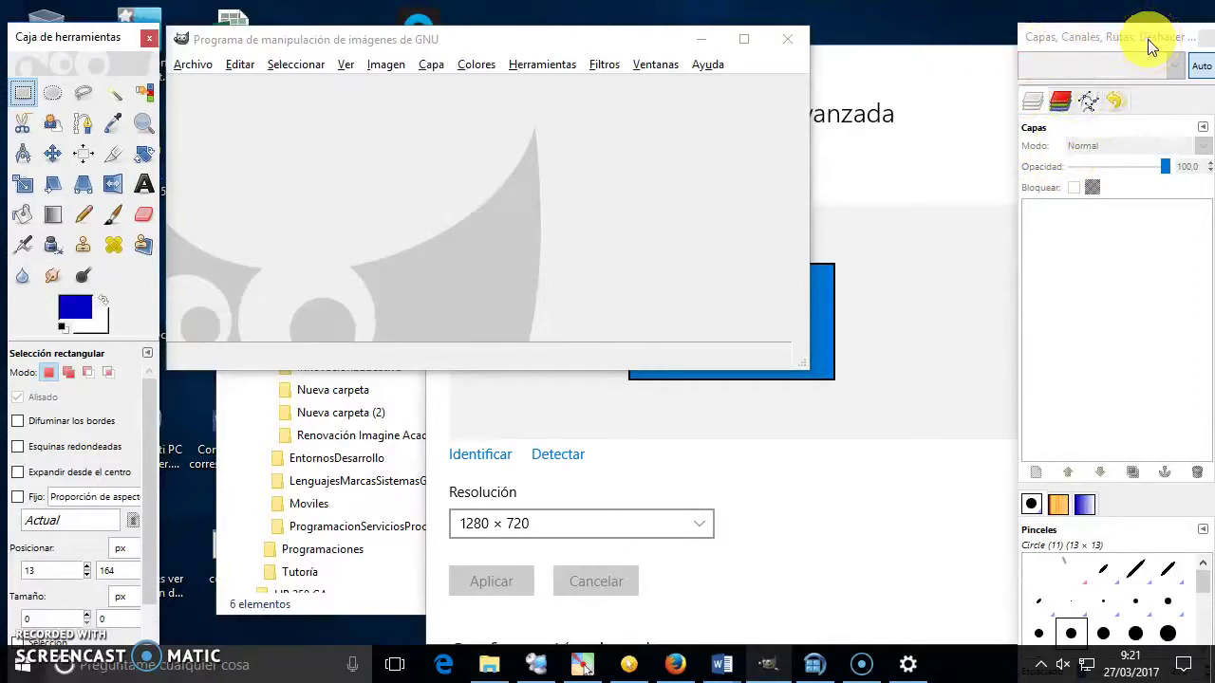
click(470, 70)
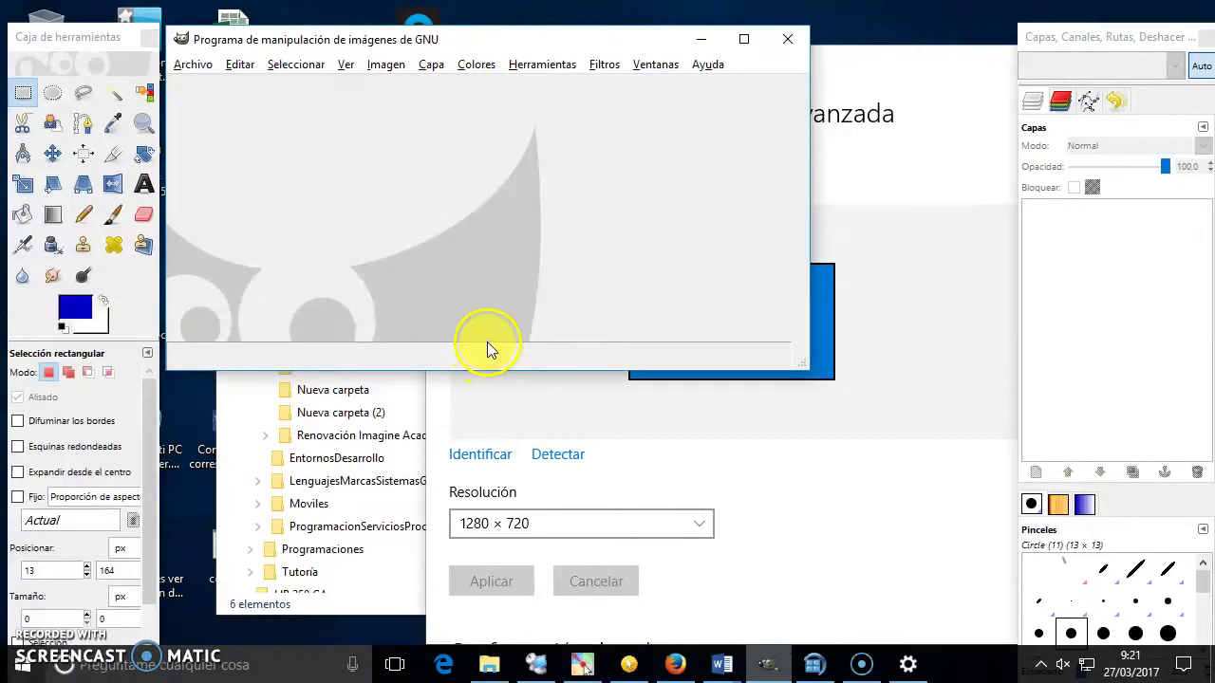
Step: Open the 20170327-GIMP folder in File Explorer and drag Ejem01-Alumno.jpg onto GIMP
click(489, 664)
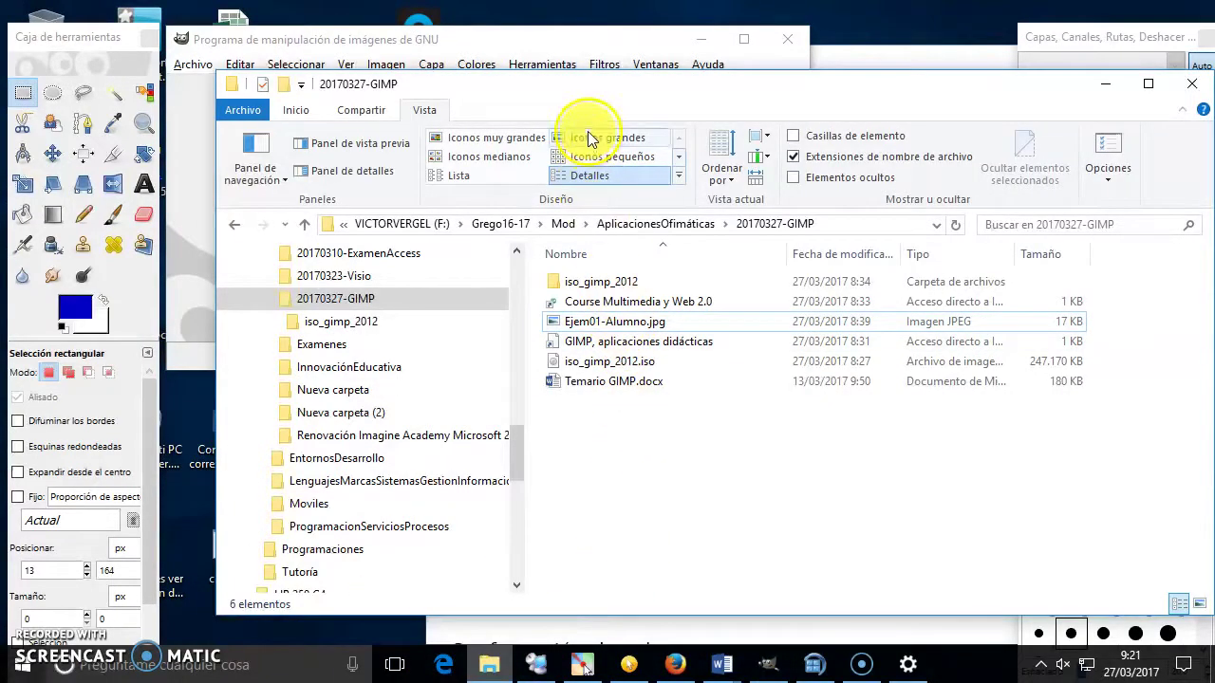
drag(517, 92, 792, 89)
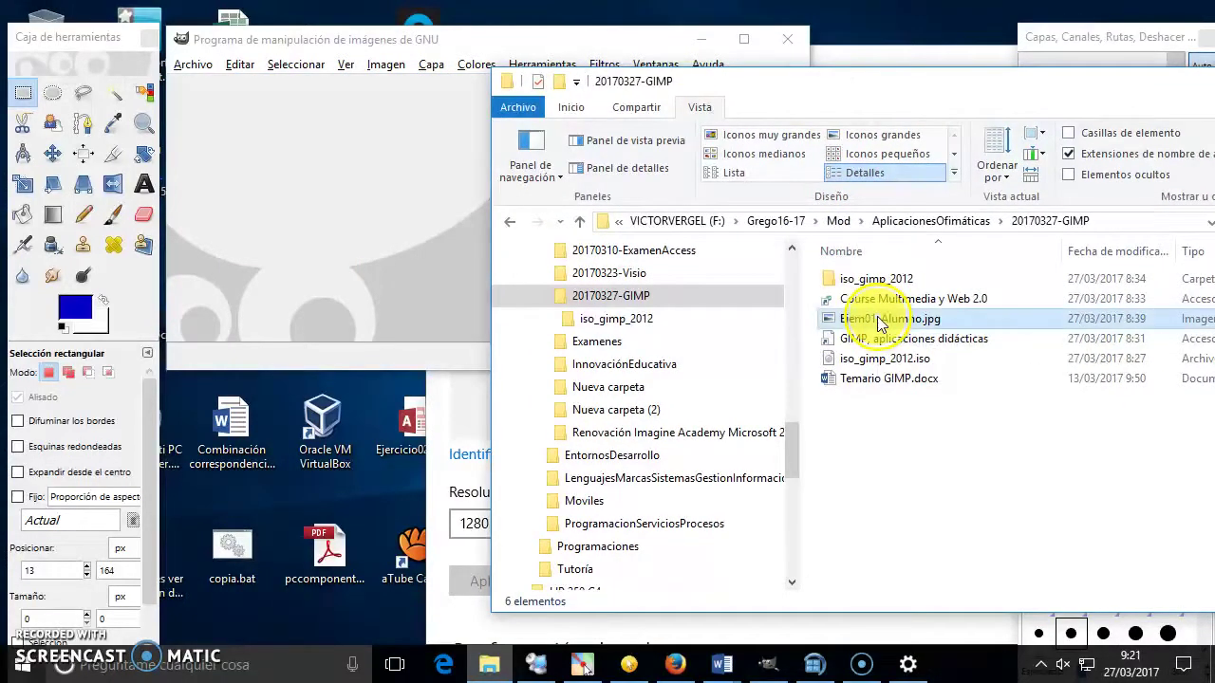
drag(881, 323, 399, 238)
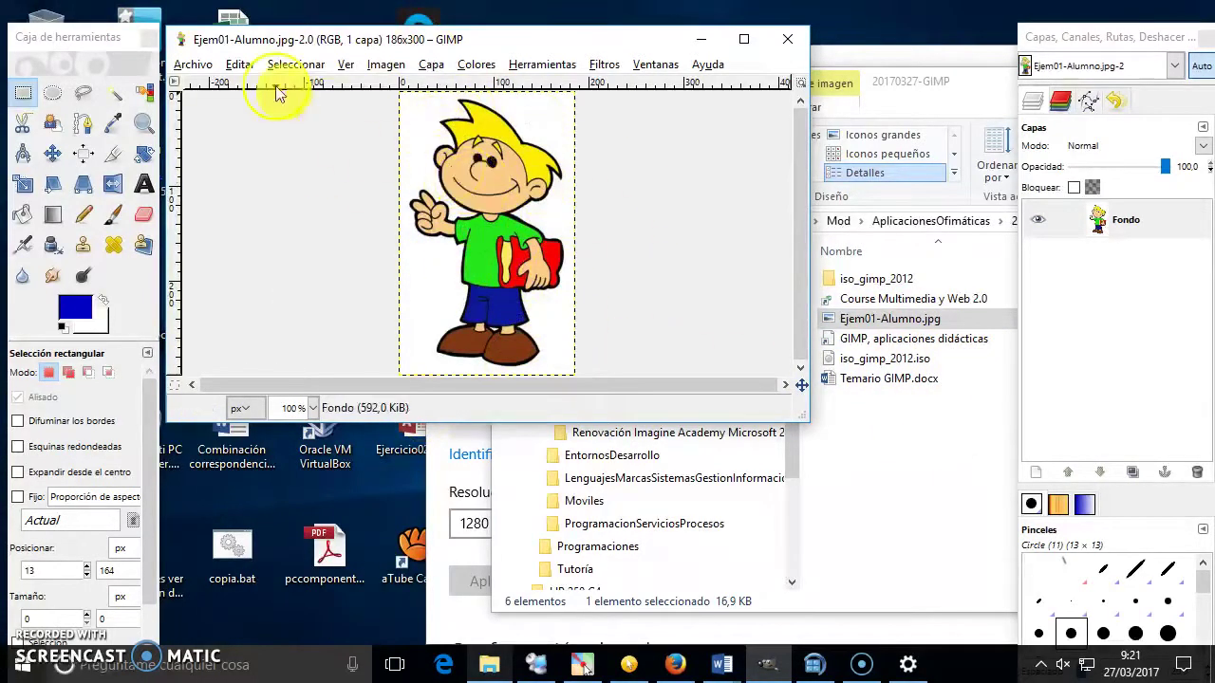
Step: Close the image and reopen Ejem01-Alumno.jpg from Grego16-17 > Mod > AplicacionesOfimáticas > 20170327-GIMP
click(195, 63)
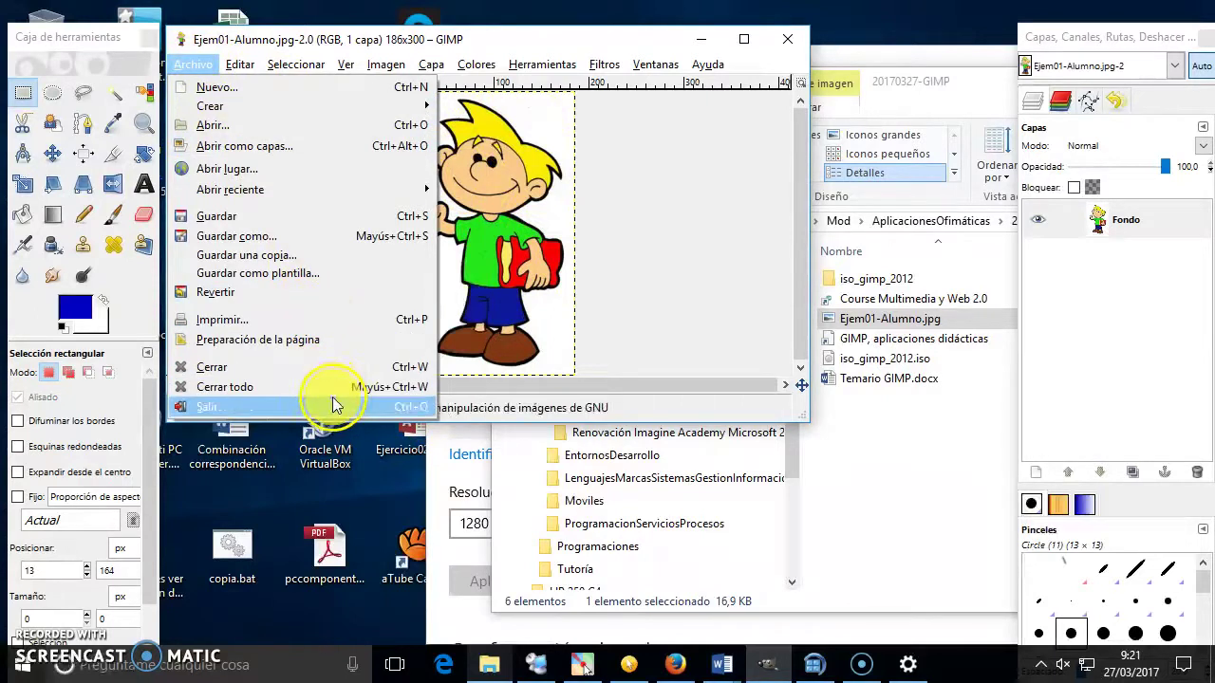
click(332, 367)
click(204, 64)
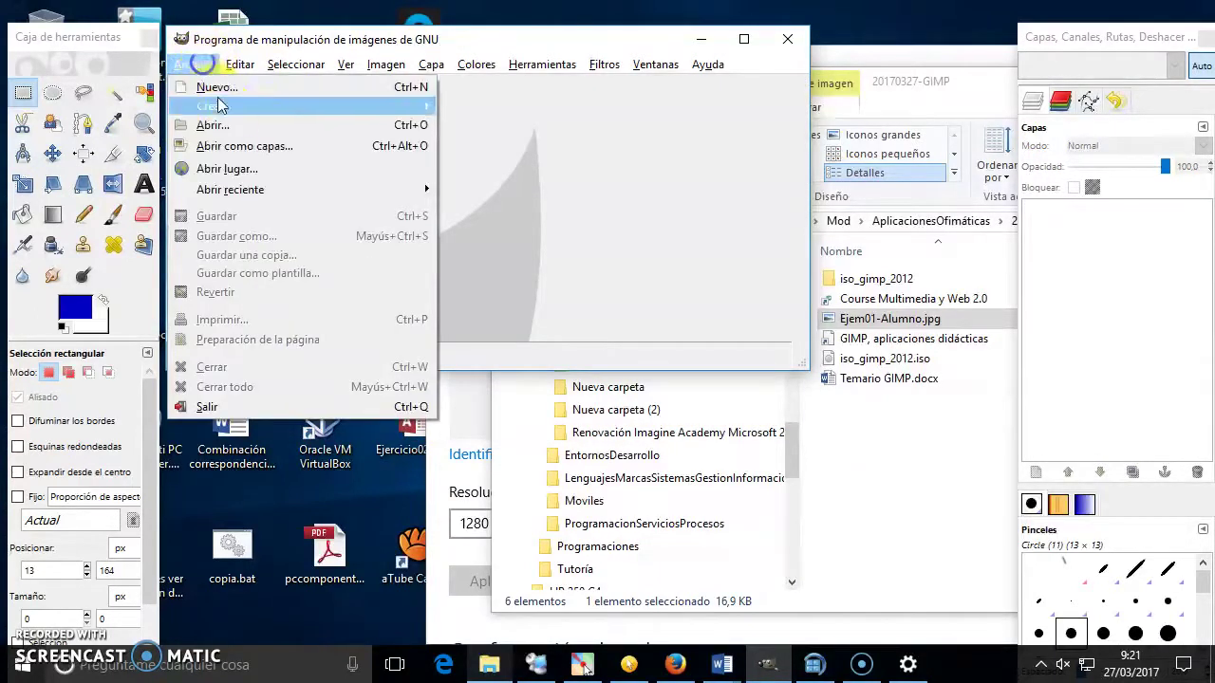
click(233, 127)
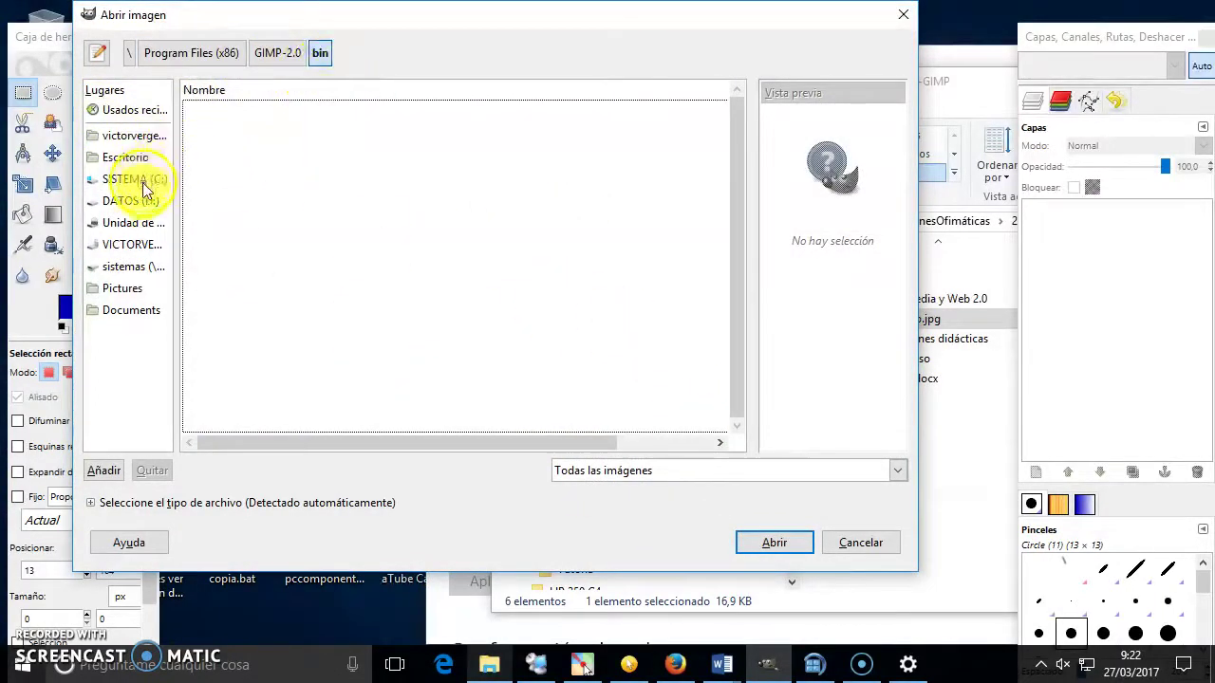
click(144, 244)
double_click(258, 306)
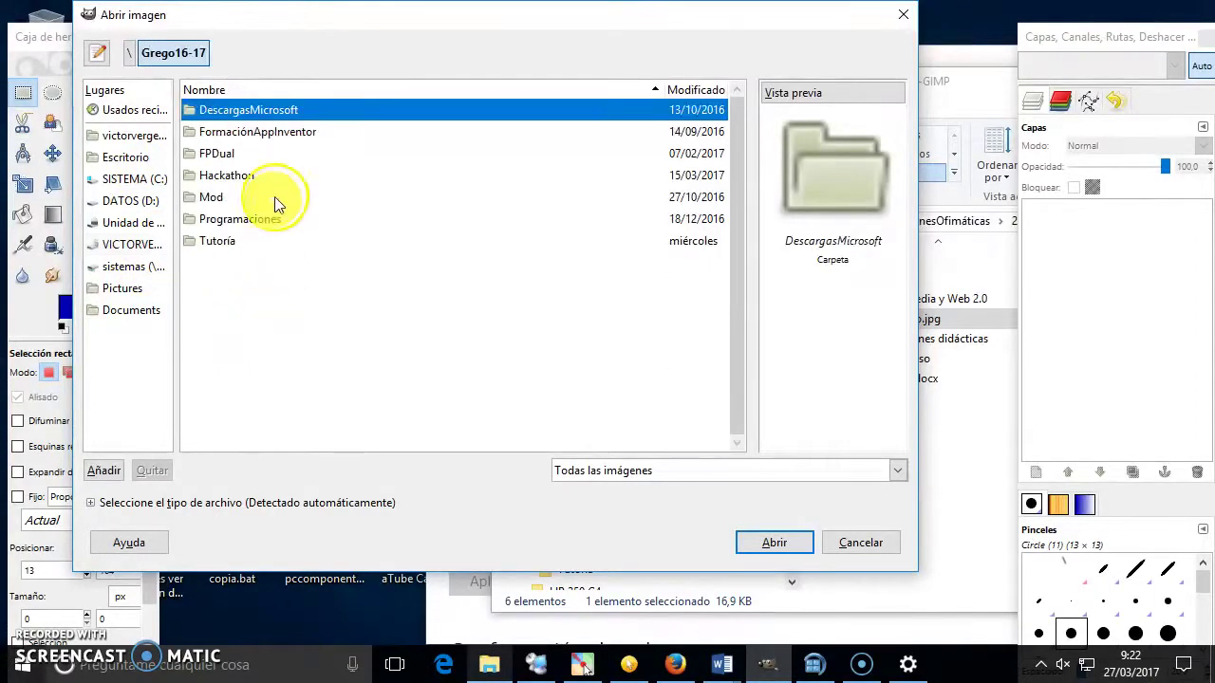
double_click(249, 195)
click(285, 114)
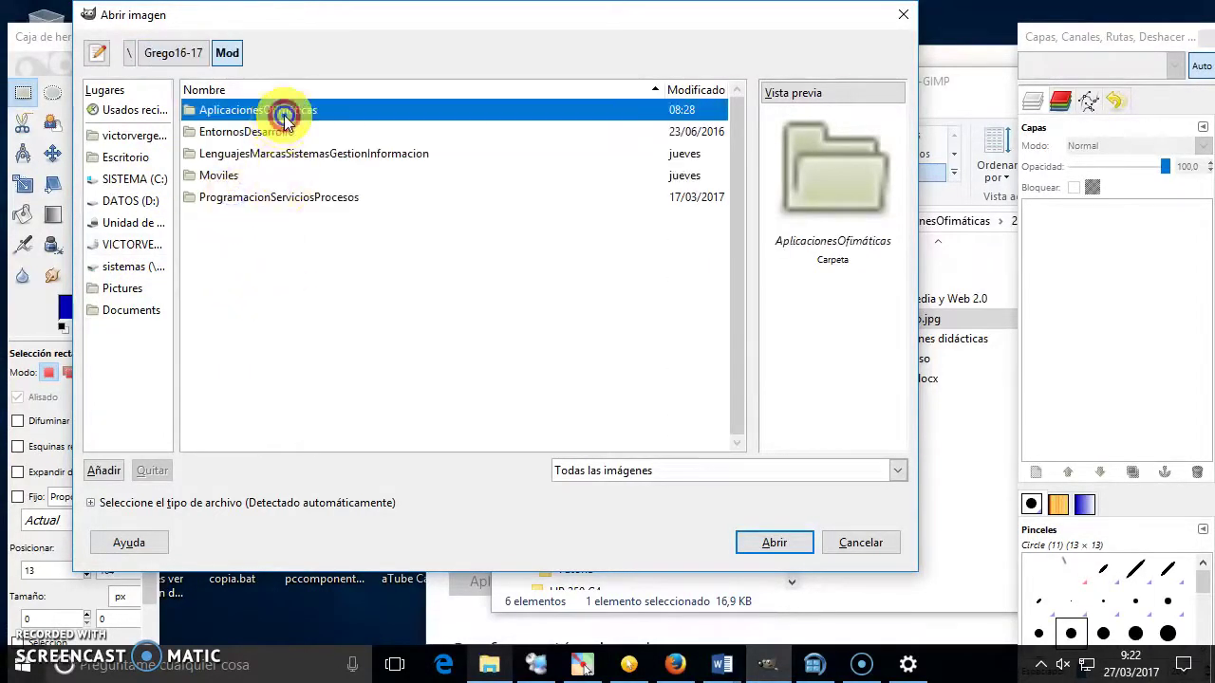
double_click(285, 114)
double_click(276, 306)
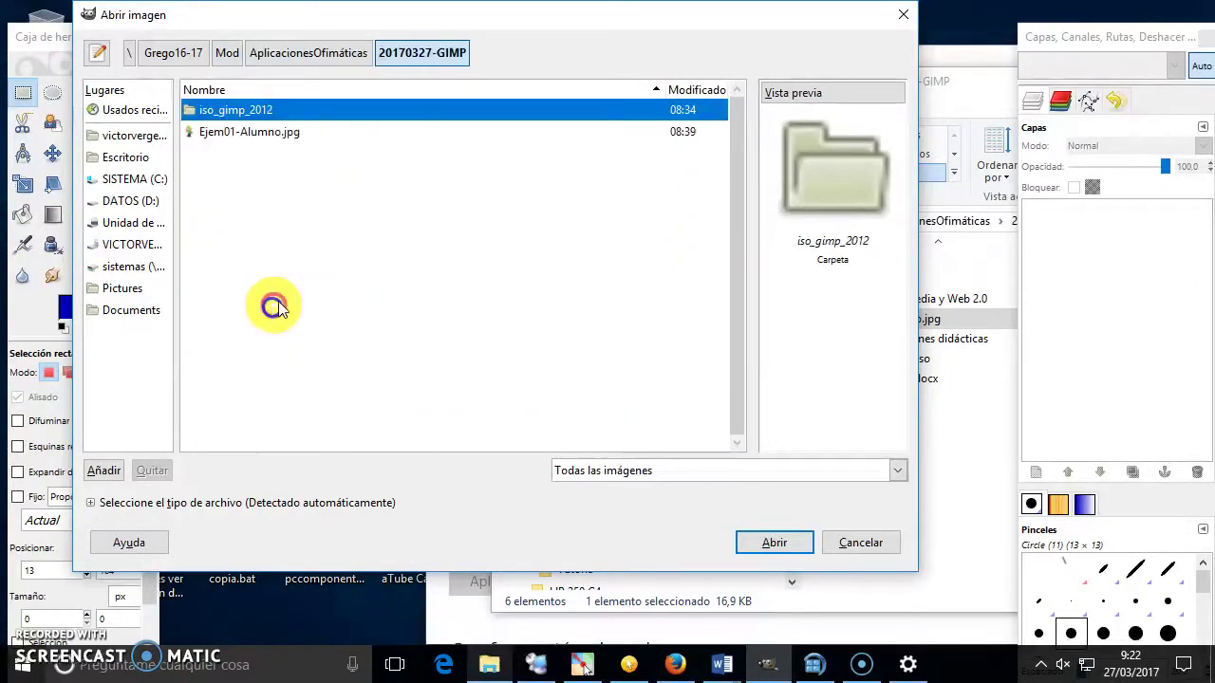
double_click(284, 133)
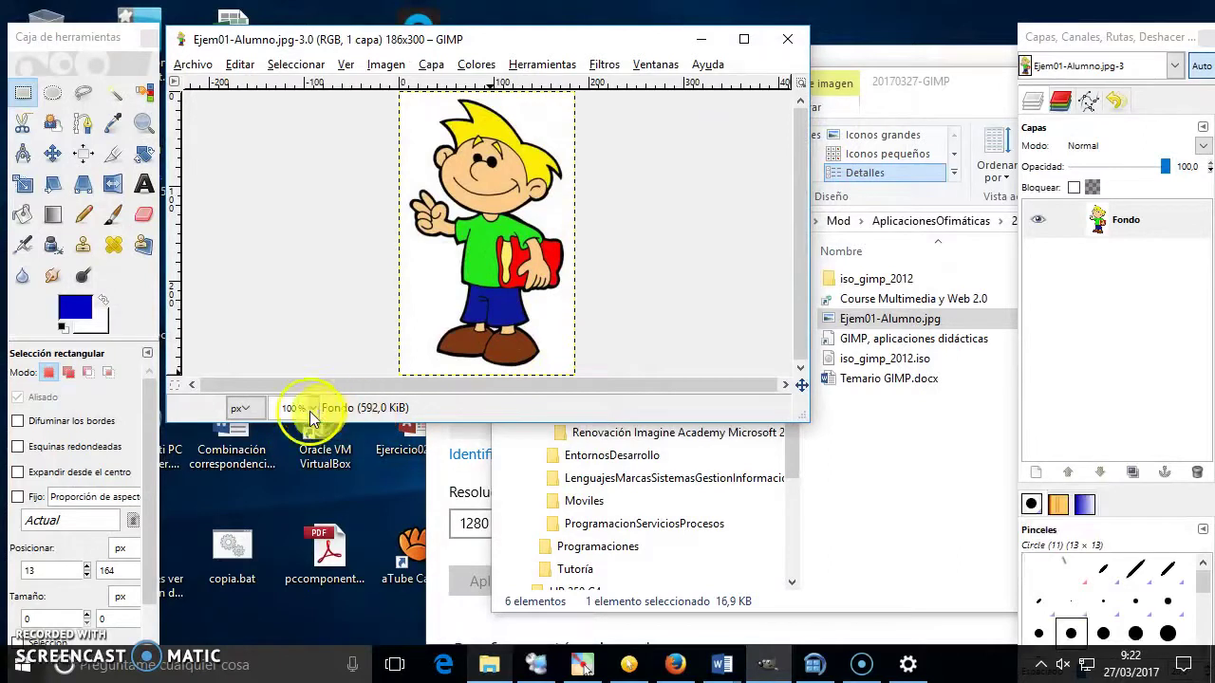
Step: Keep the status-bar ruler unit as píxeles and bring the display settings window forward
click(241, 408)
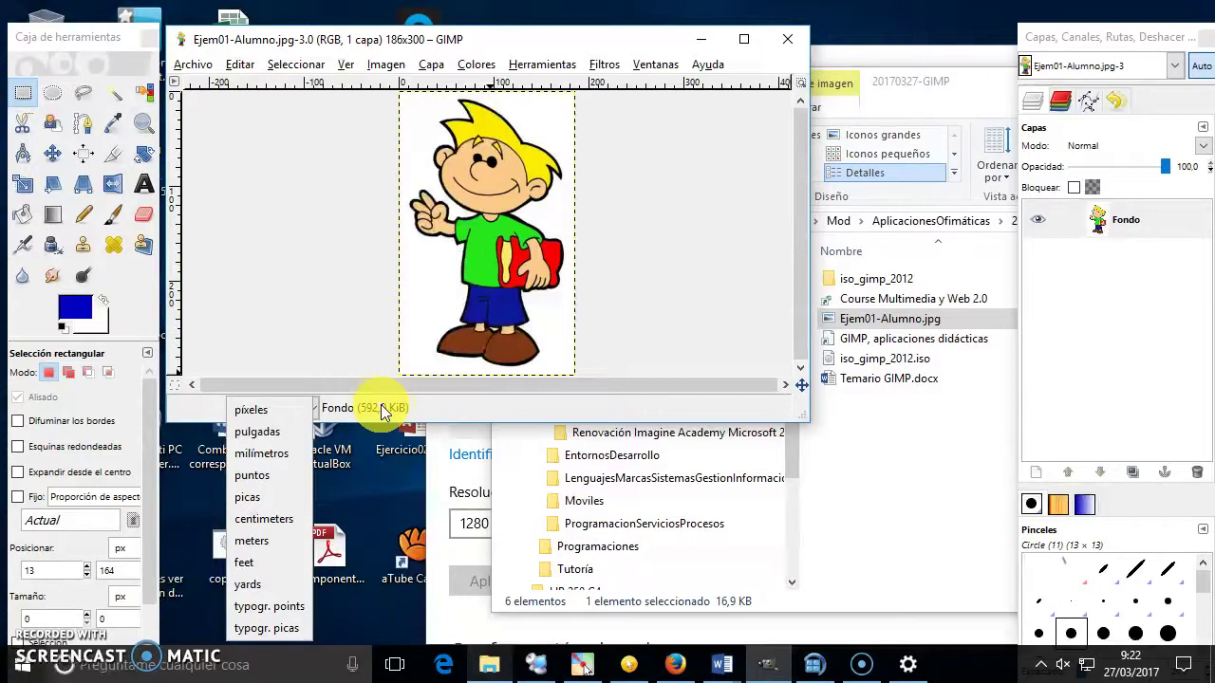
click(321, 406)
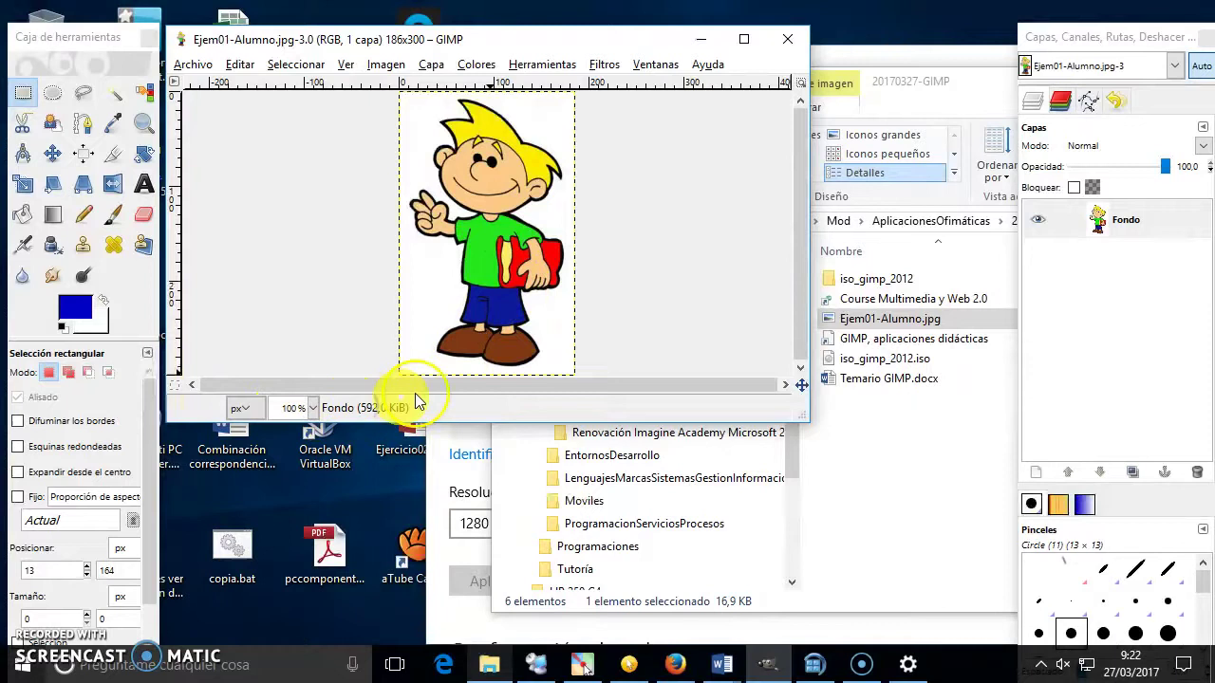
click(241, 408)
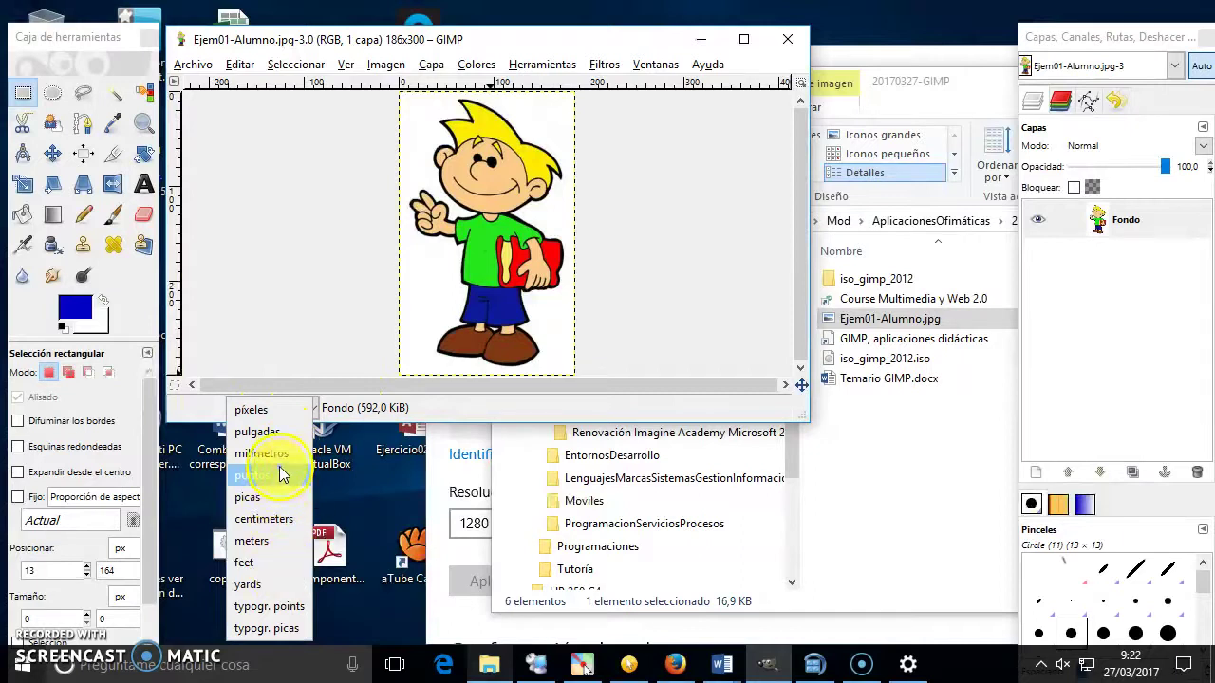
click(299, 351)
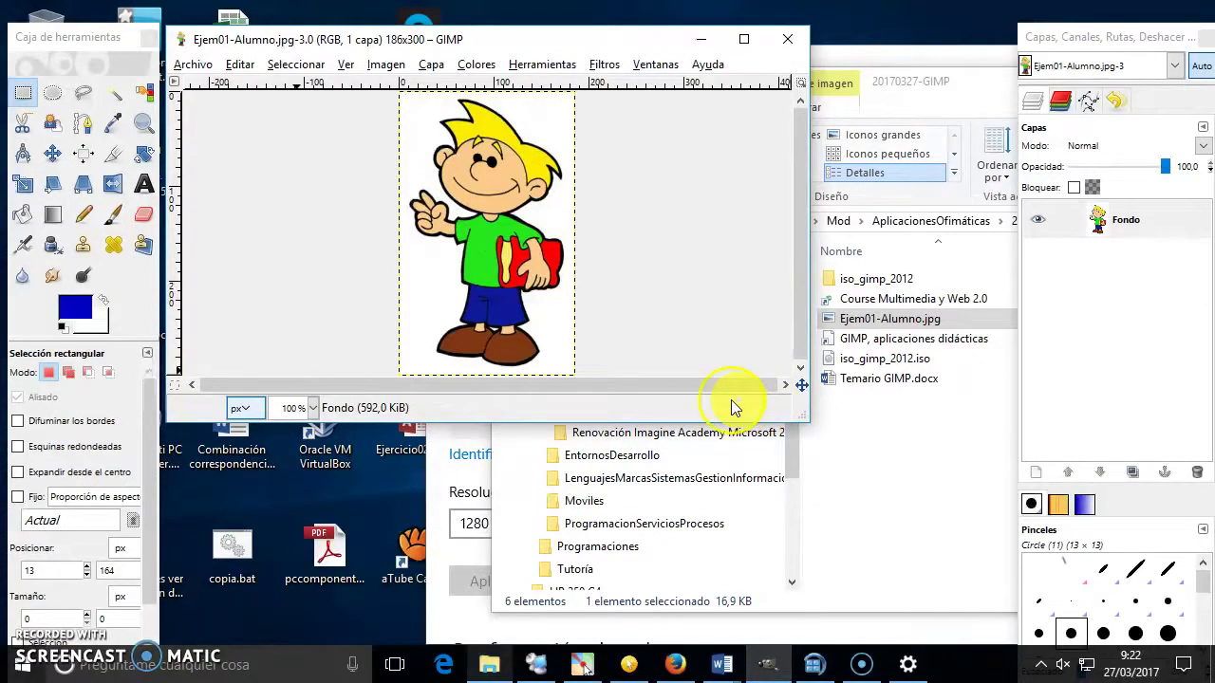
click(465, 479)
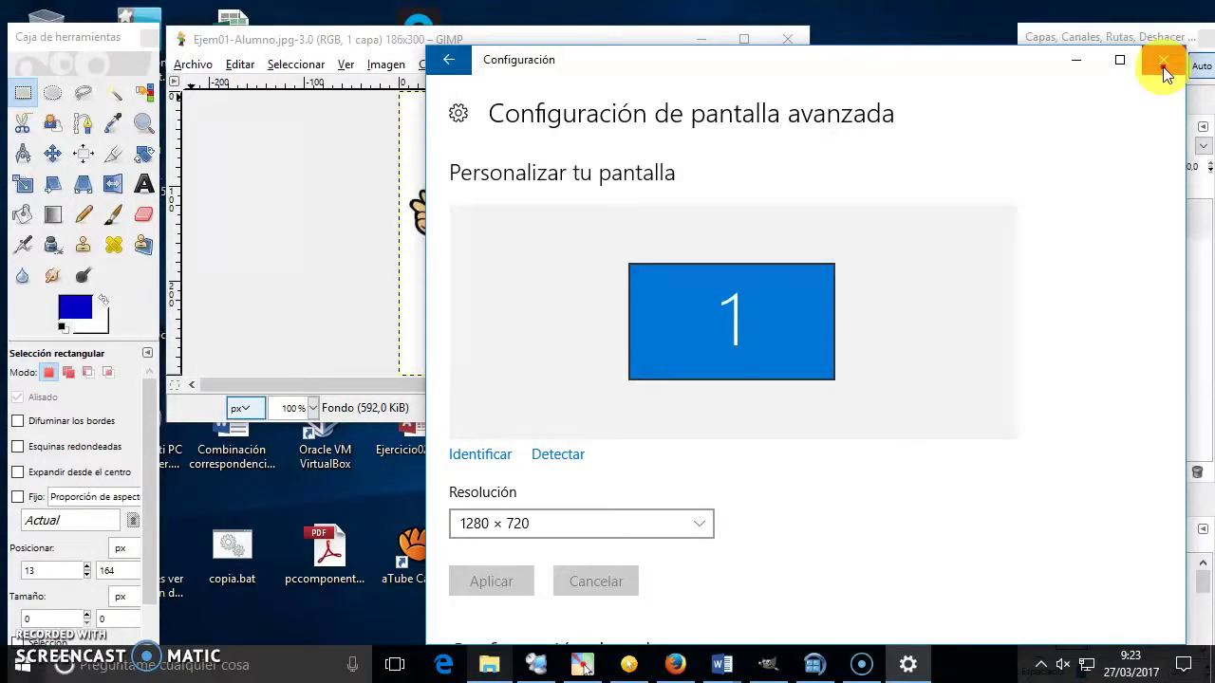
Step: Close the Configuración advanced display settings window
click(1165, 64)
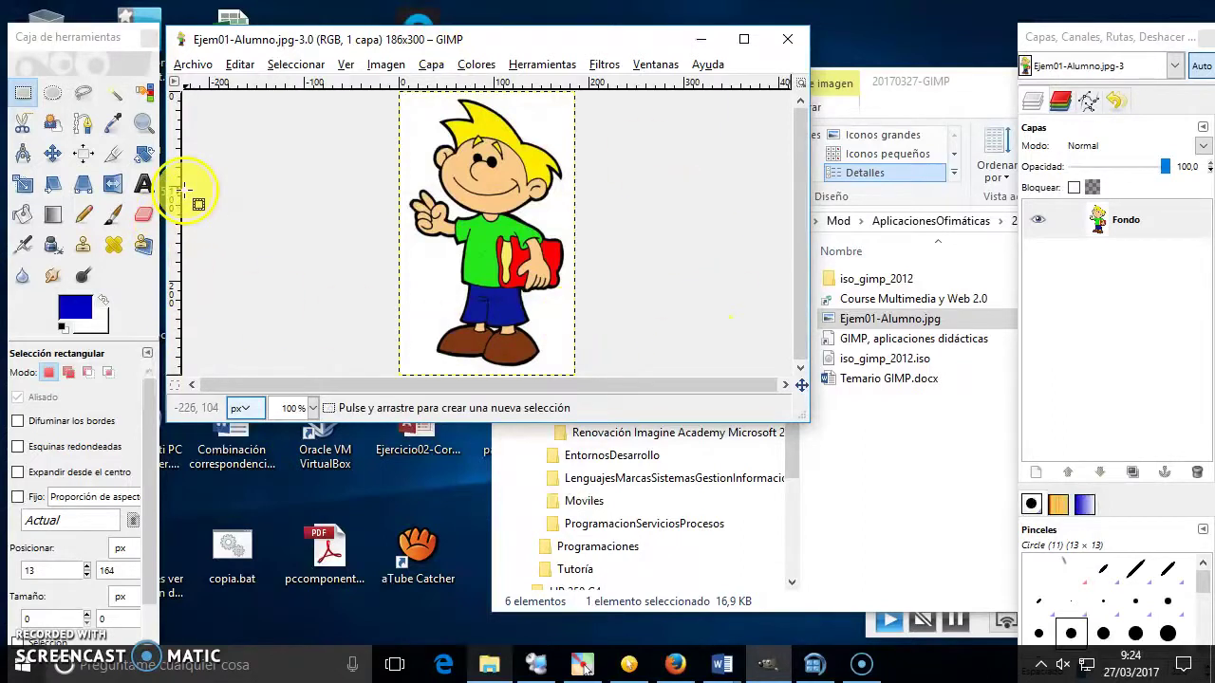
Step: Shrink the image window and switch the rulers to centímetros, then back to píxeles
mouse_move(806, 419)
mouse_down()
mouse_move(835, 506)
mouse_move(637, 596)
mouse_move(656, 504)
mouse_move(699, 428)
mouse_move(711, 413)
mouse_move(749, 411)
mouse_up()
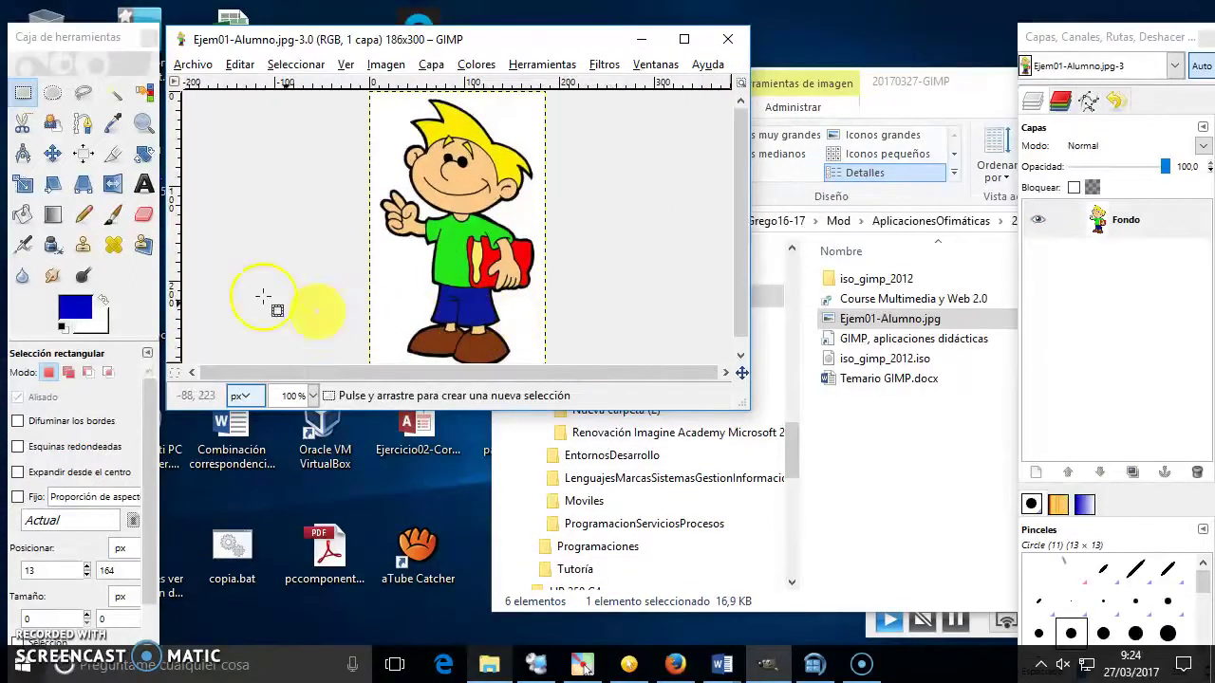
click(243, 395)
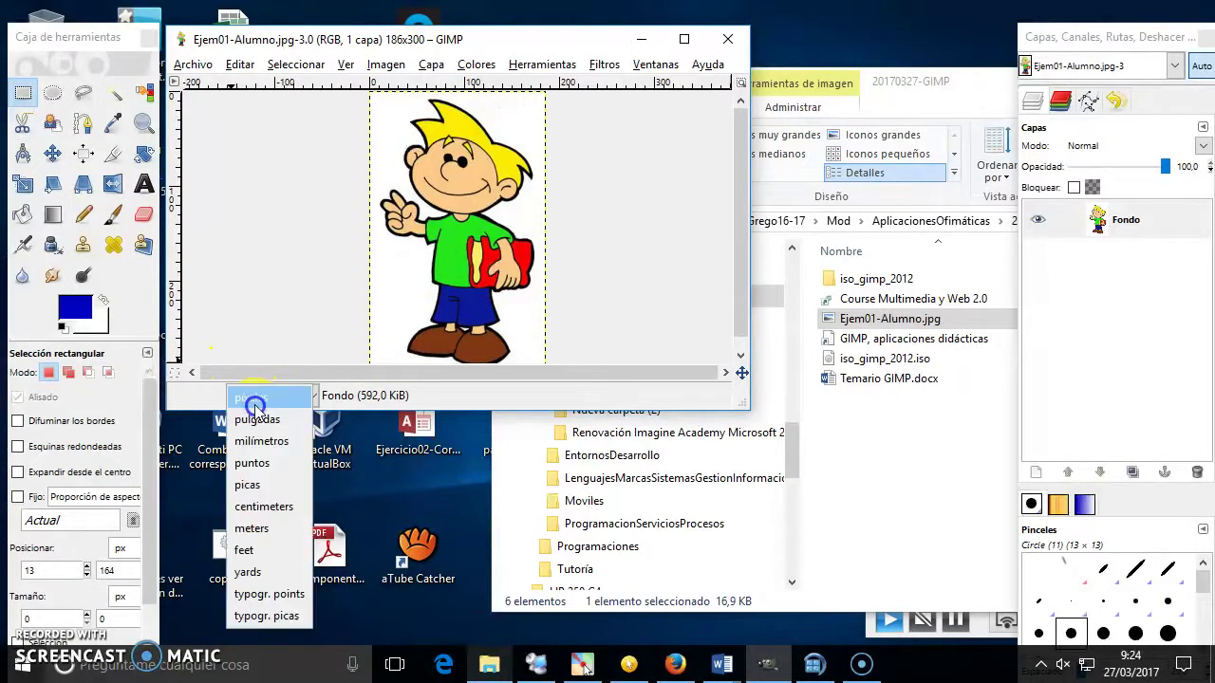
click(273, 511)
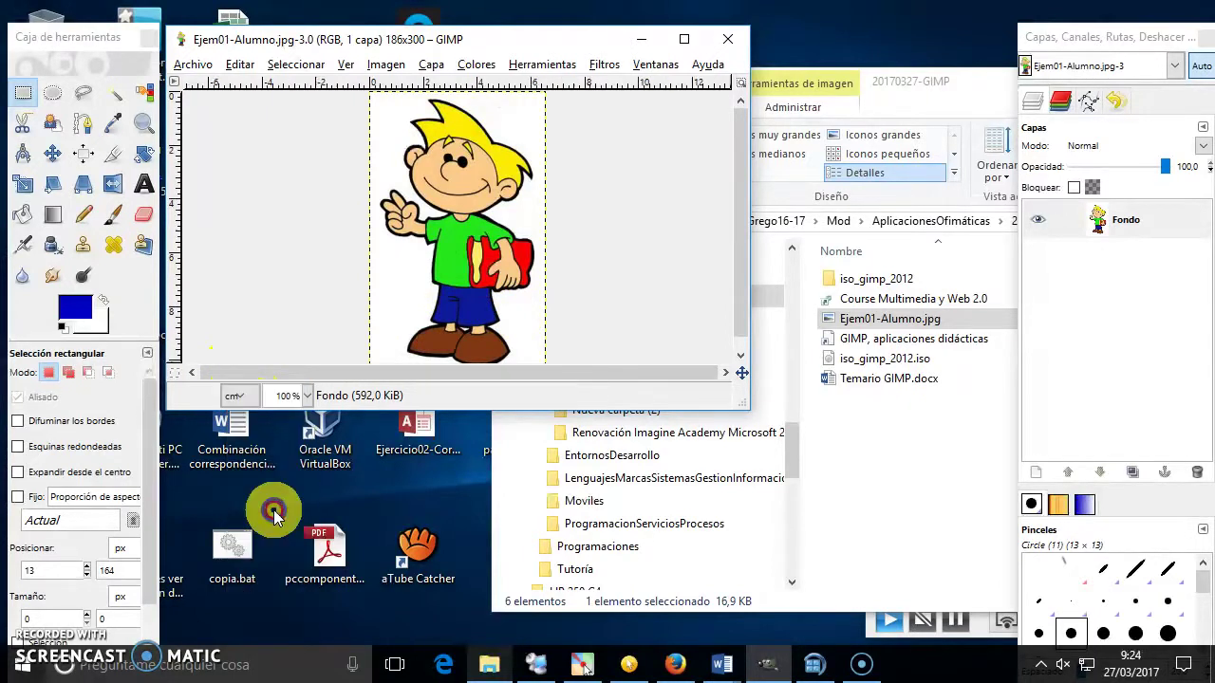
click(237, 394)
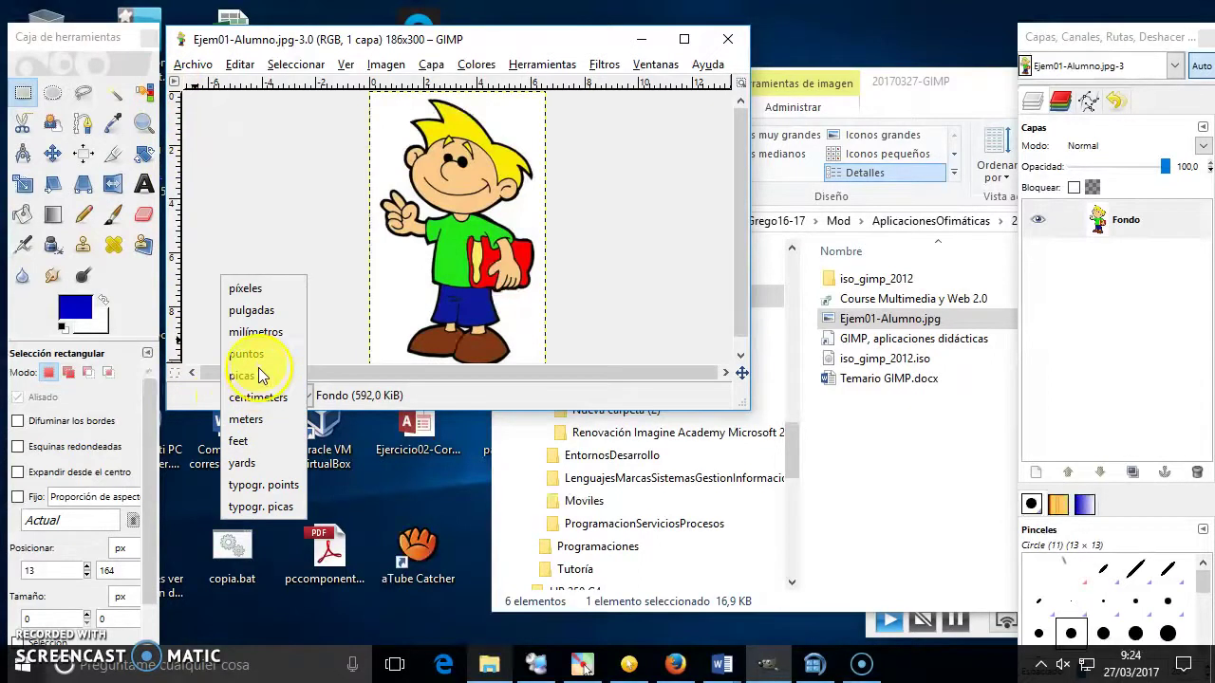
click(253, 289)
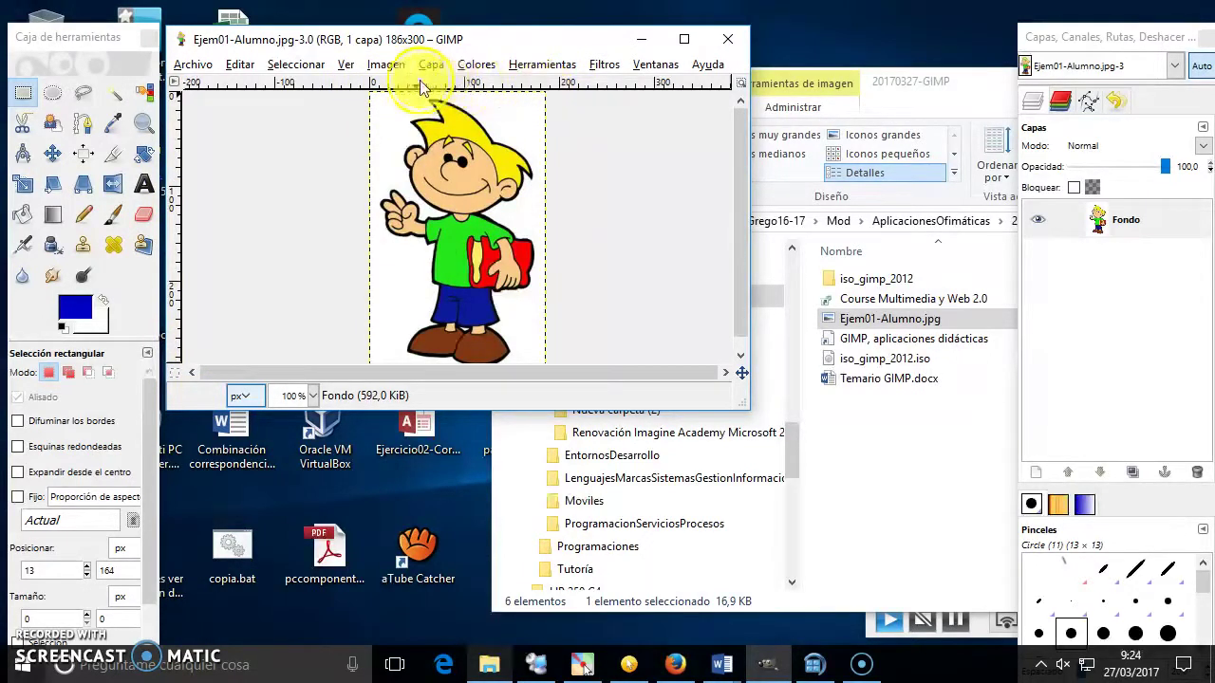
Step: Switch the rulers to centímetros once more, then return them to píxeles
click(248, 398)
click(275, 508)
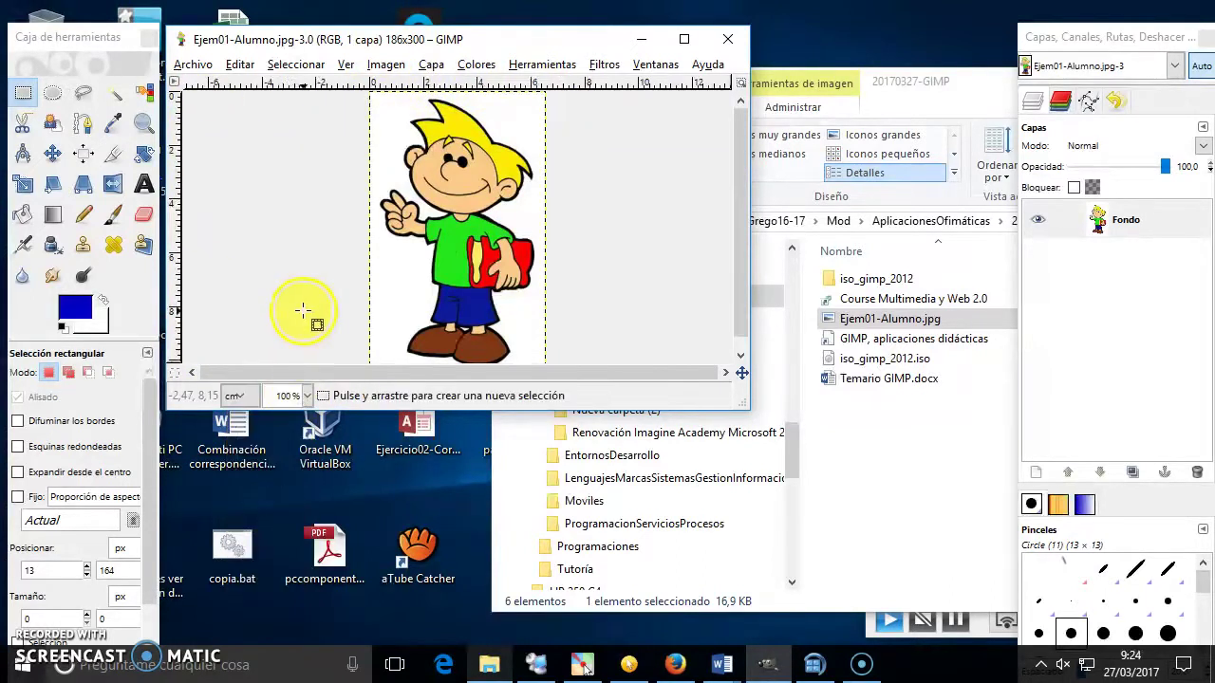
click(257, 396)
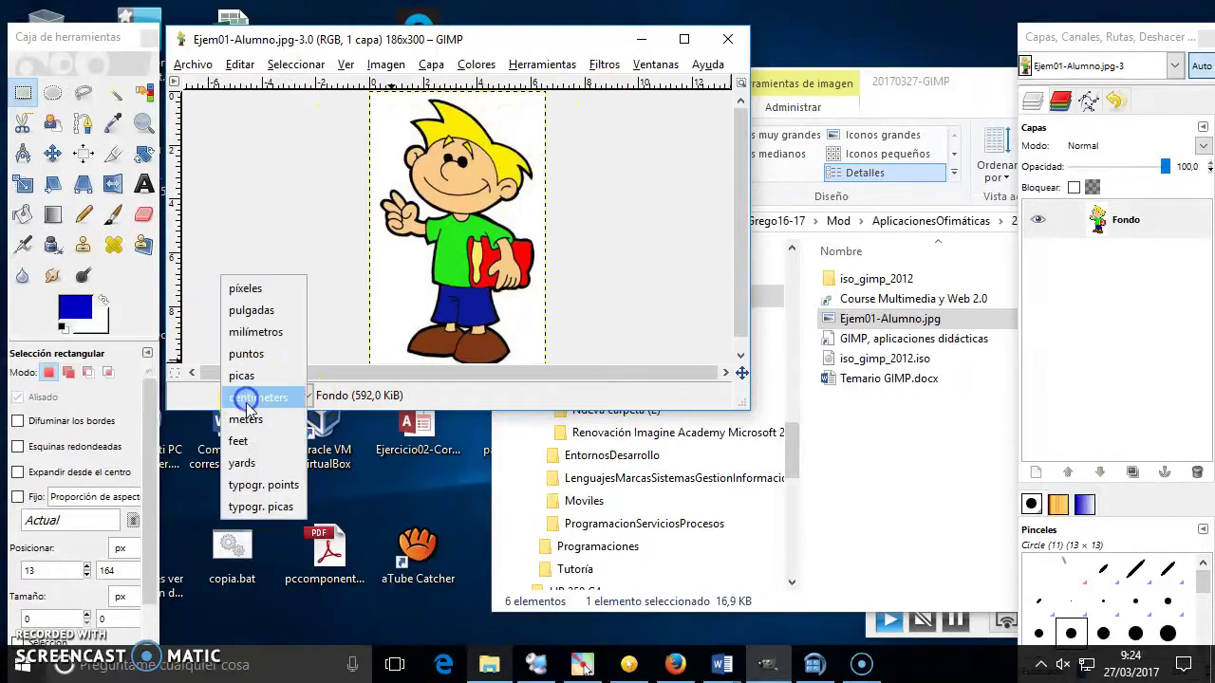
click(245, 296)
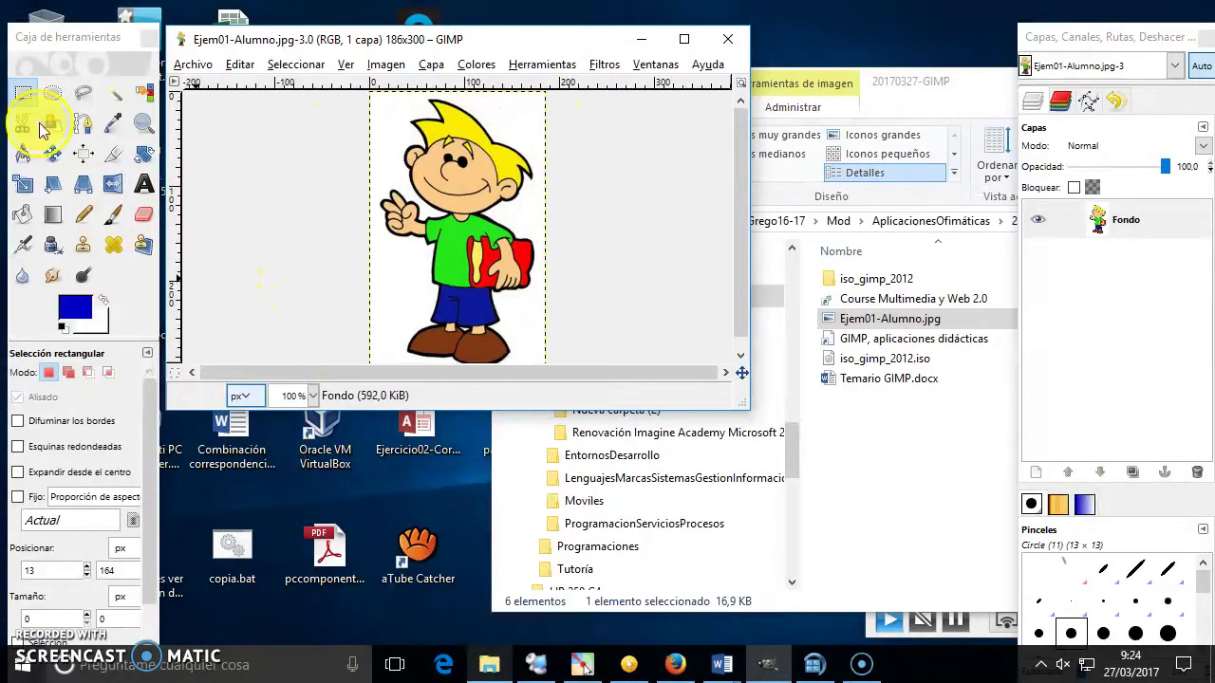
click(45, 29)
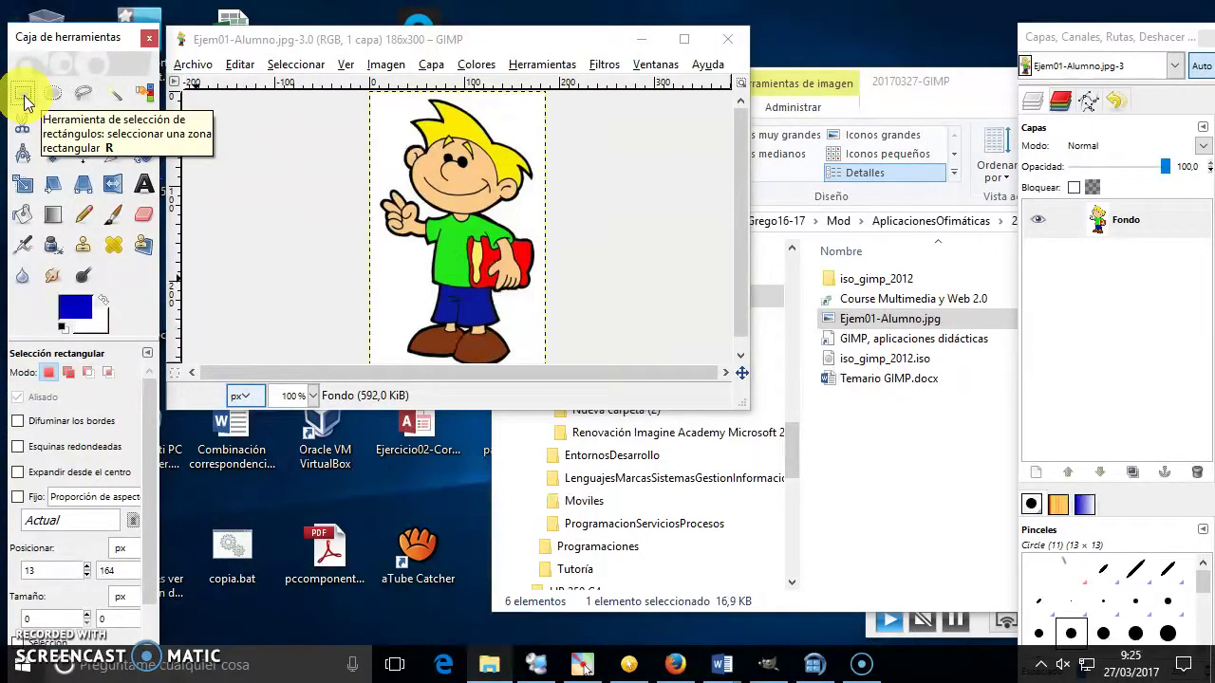
Step: Try several rectangle selections, ending with a 123×81 rectangle at 33,47 around the boy's head
drag(384, 131, 532, 233)
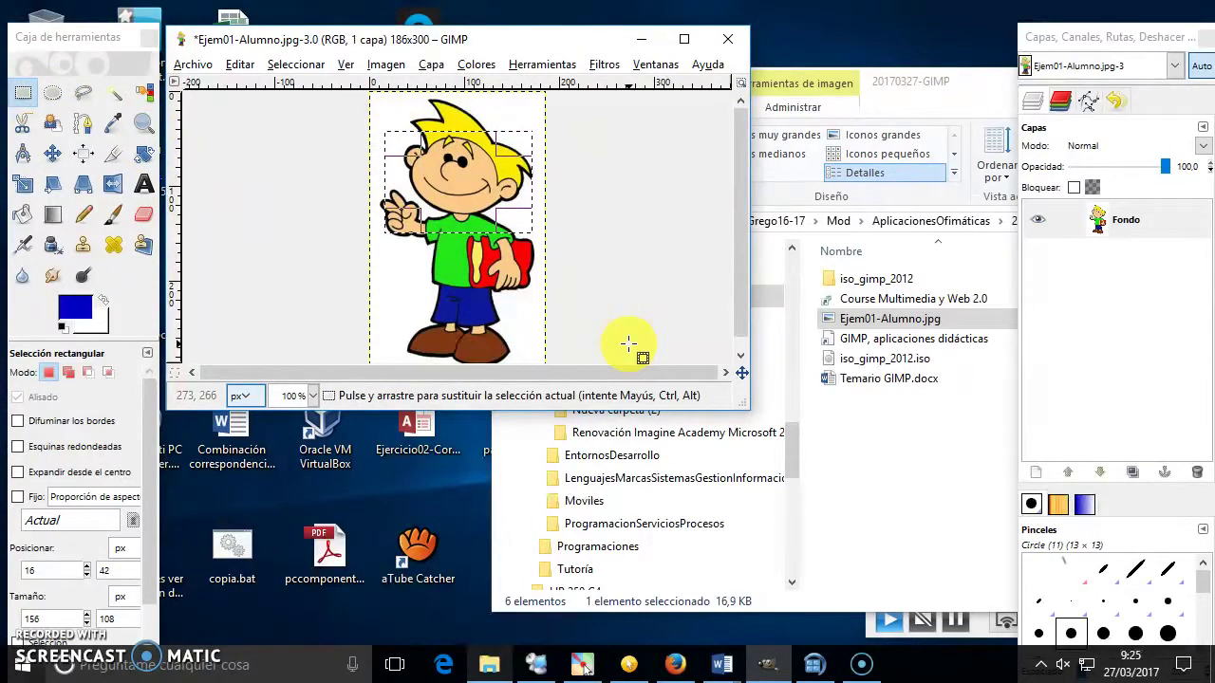
mouse_move(390, 275)
mouse_down()
mouse_move(404, 296)
mouse_move(499, 331)
mouse_up()
click(464, 152)
drag(457, 137, 542, 247)
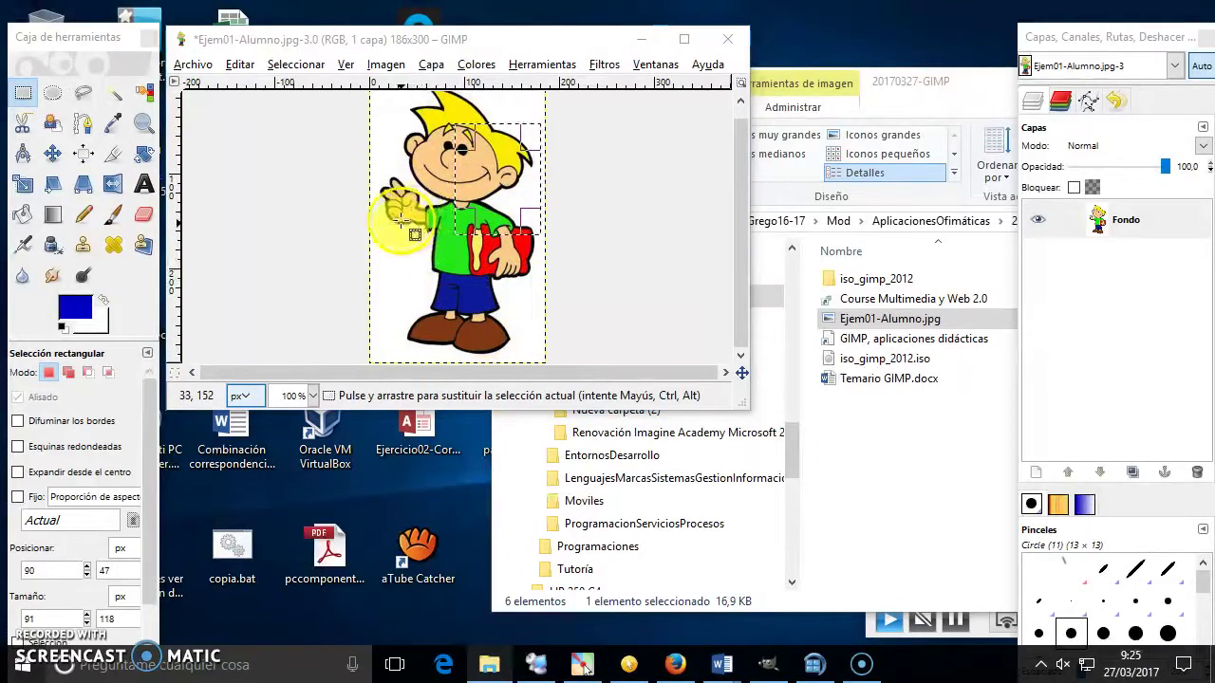
mouse_move(408, 247)
mouse_down()
mouse_move(450, 317)
mouse_move(499, 327)
mouse_up()
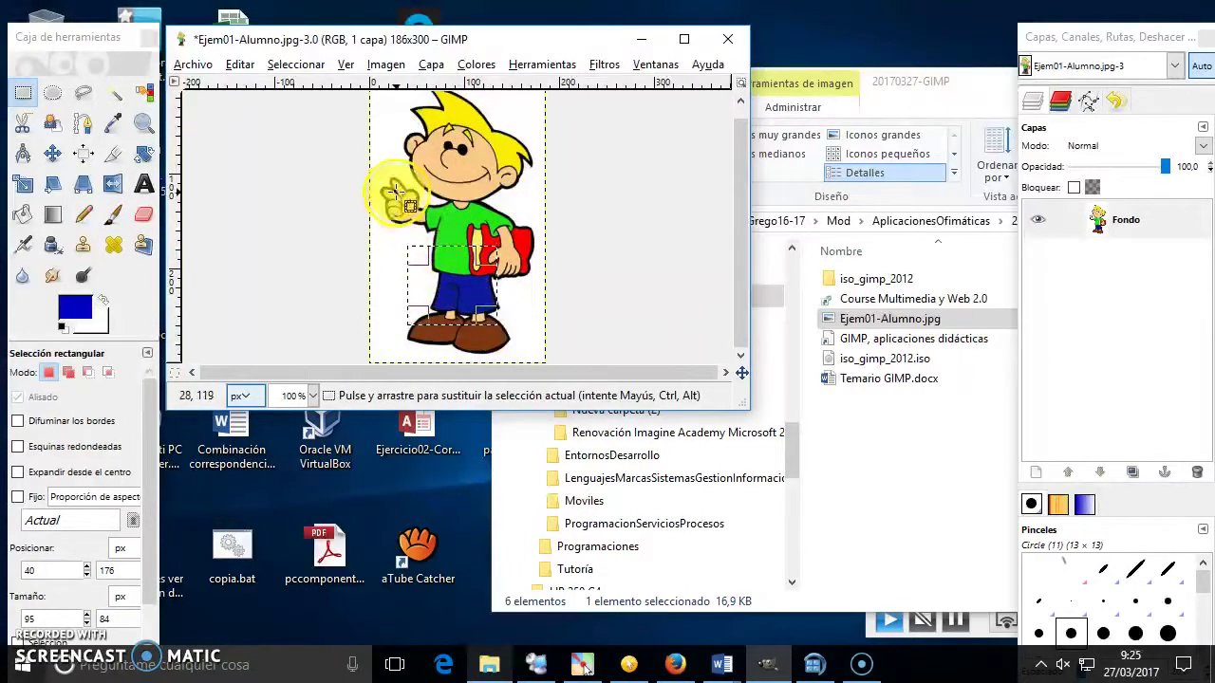
drag(414, 179, 429, 208)
click(479, 212)
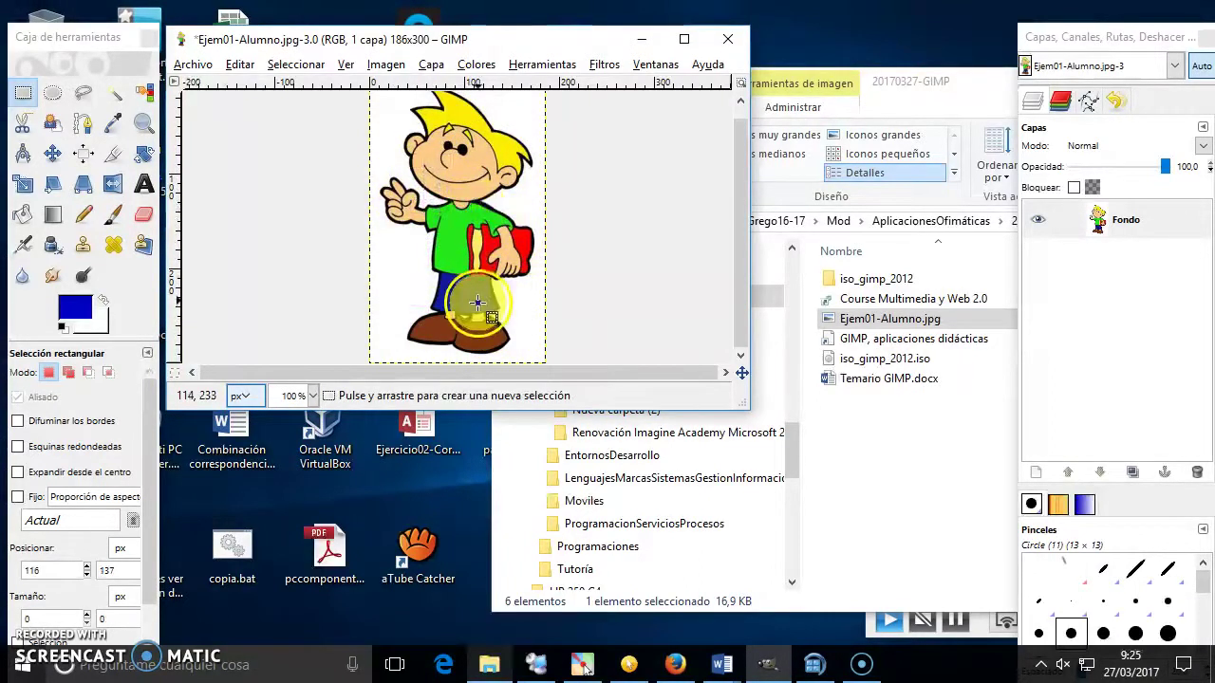
drag(401, 124, 517, 200)
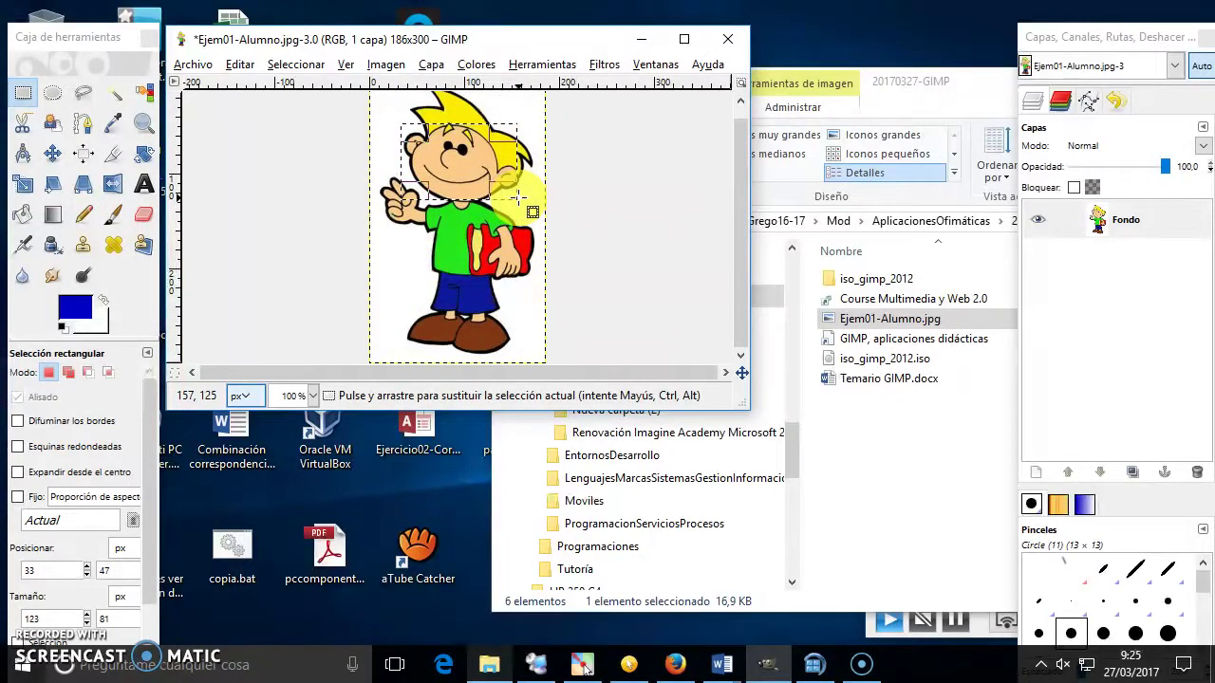
Step: In Add mode, add the boy's hand and the red book to the selection
key(shift)
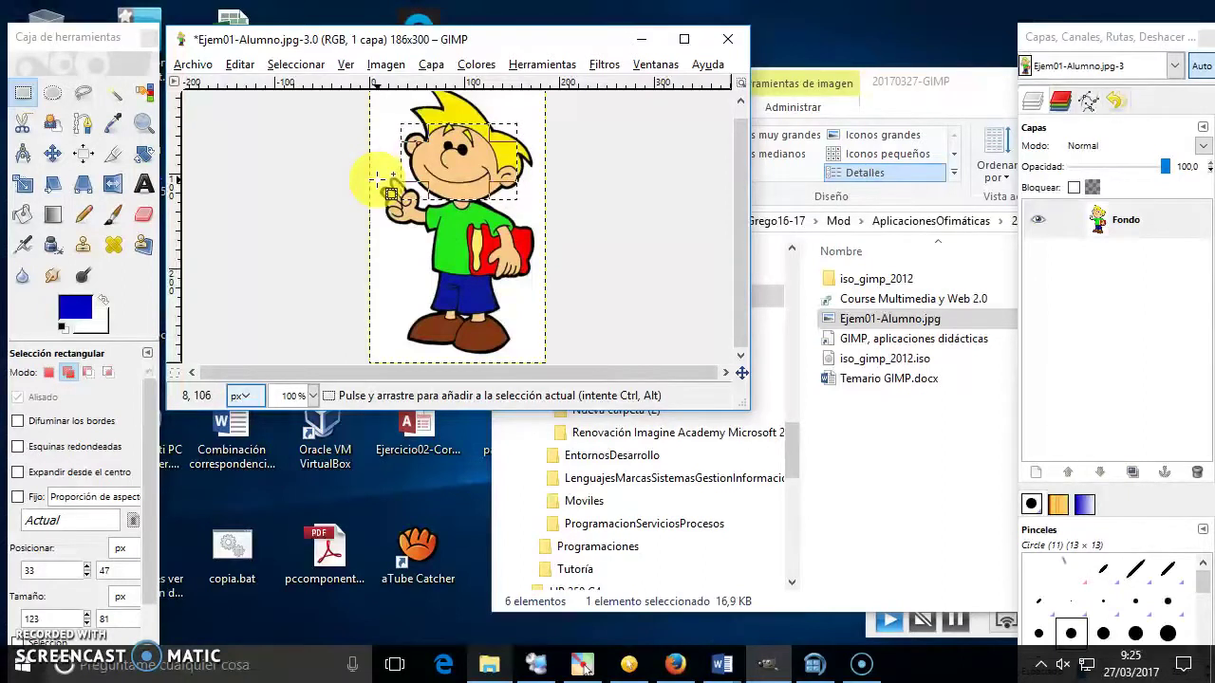
drag(378, 179, 446, 247)
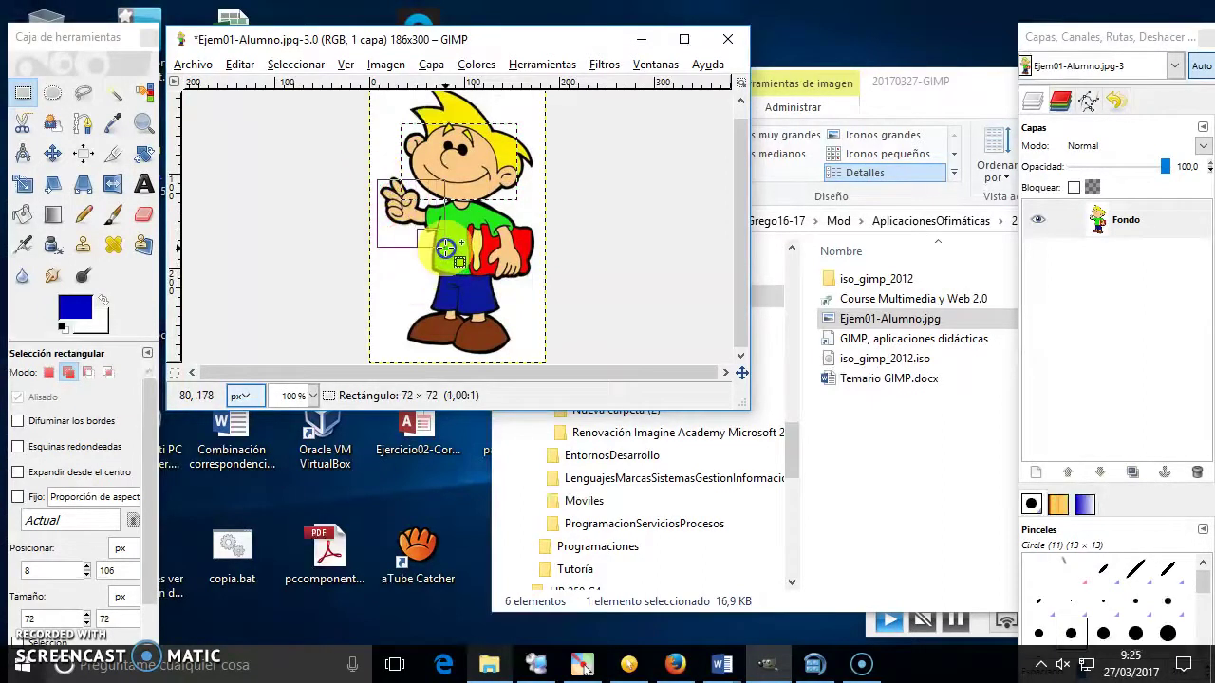
click(494, 177)
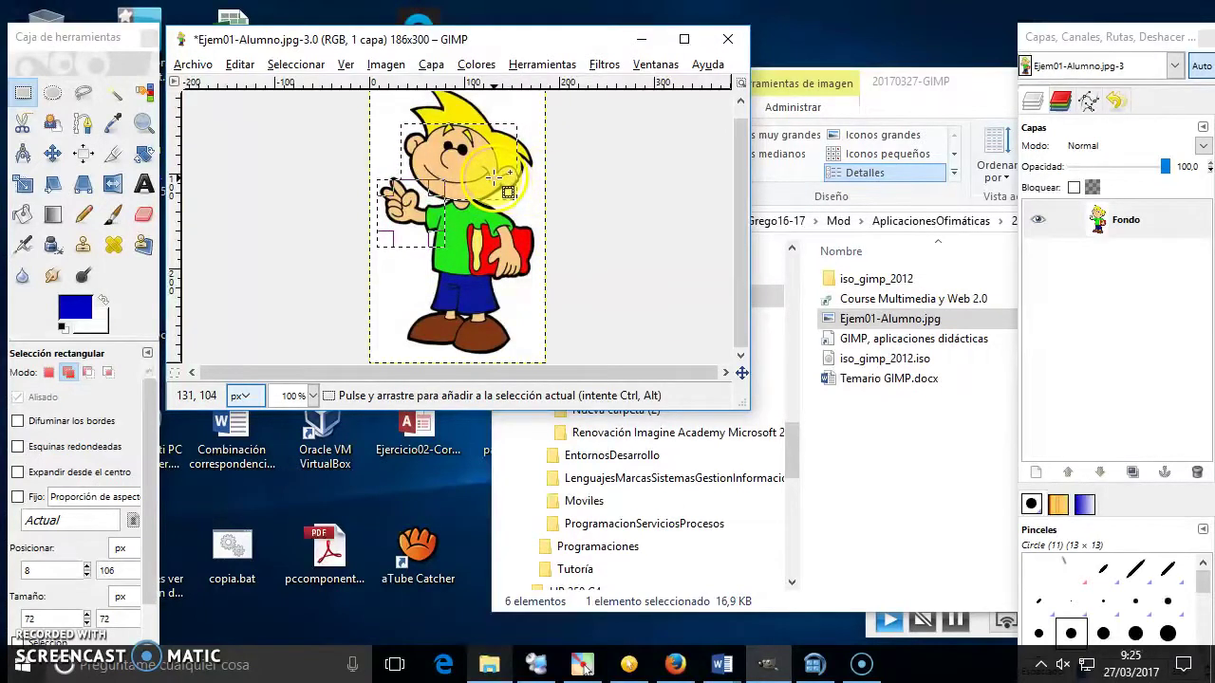
drag(494, 176, 542, 276)
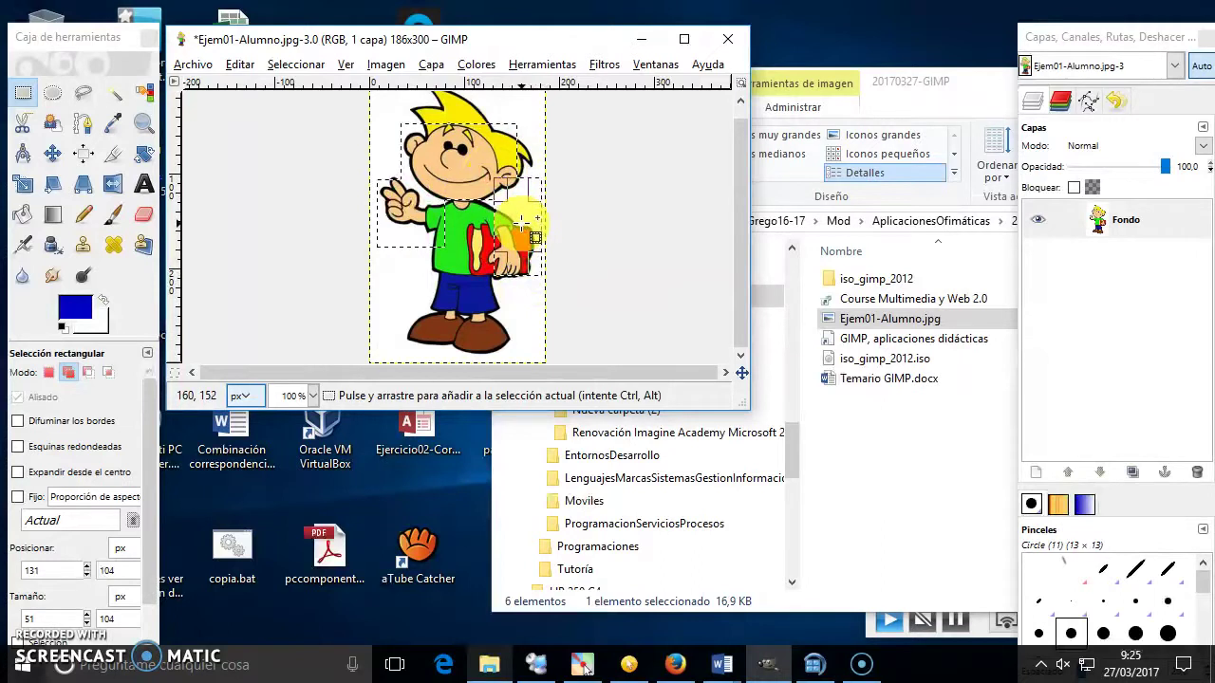
Step: Add the lower body and area left of the legs, then erase the selection and undo
drag(408, 249, 547, 303)
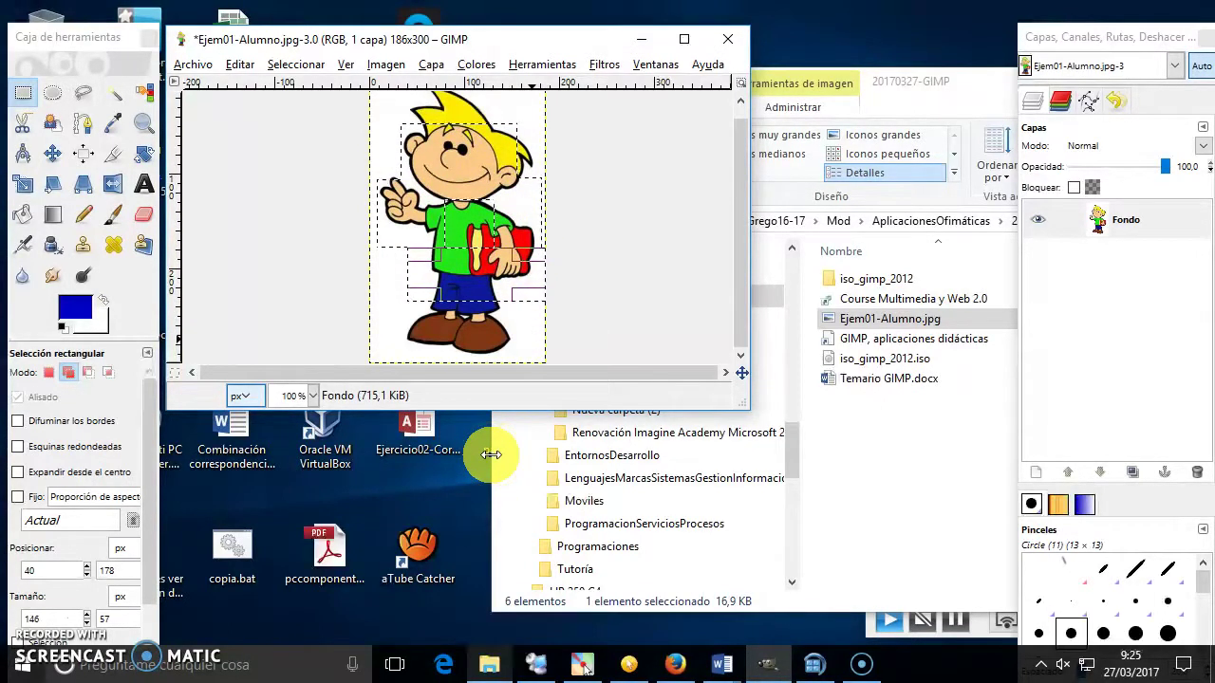
drag(382, 229, 431, 308)
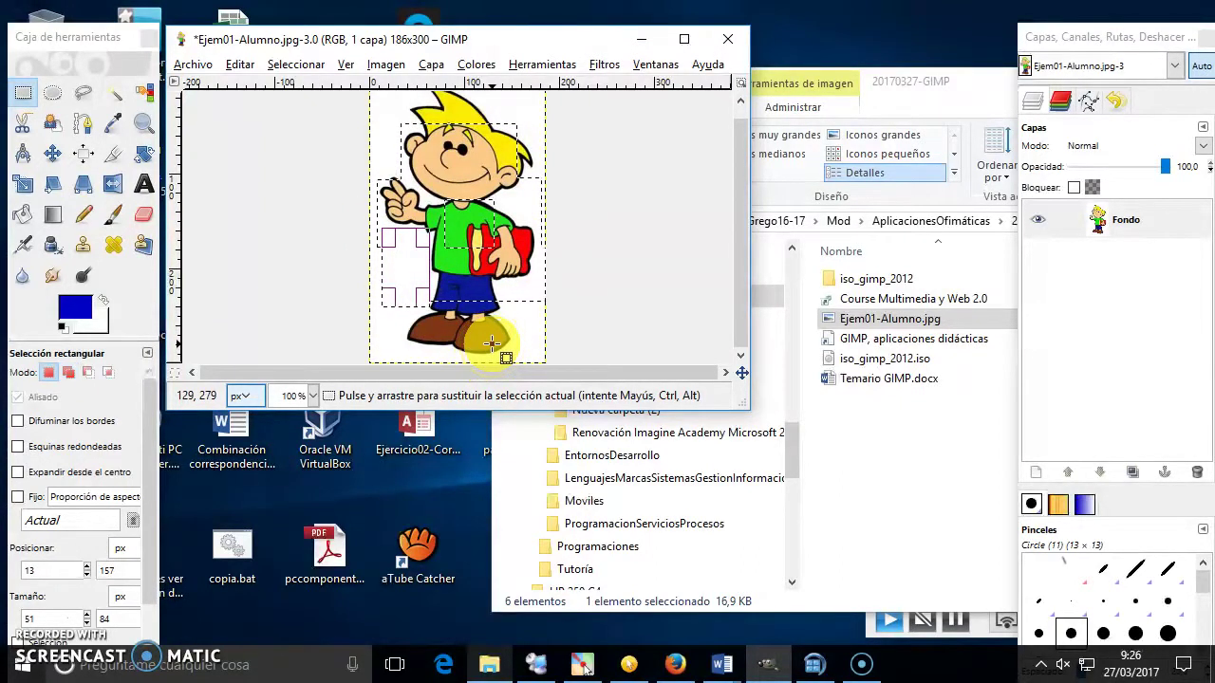
key(Delete)
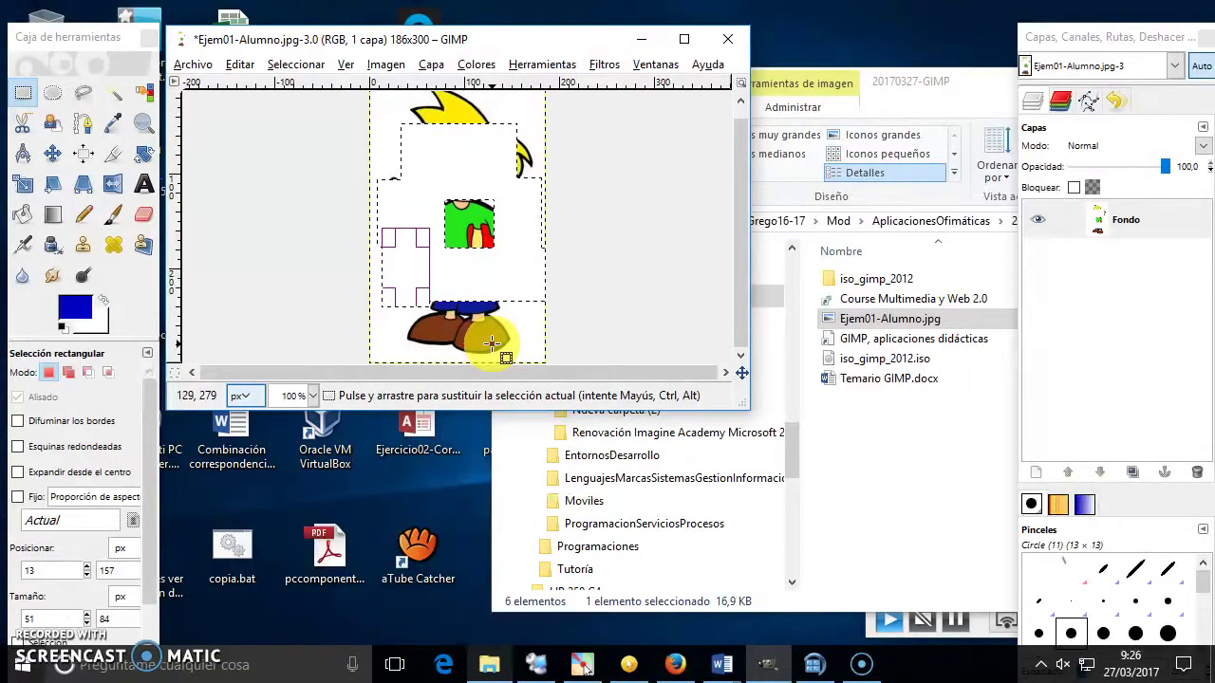
key(ctrl+z)
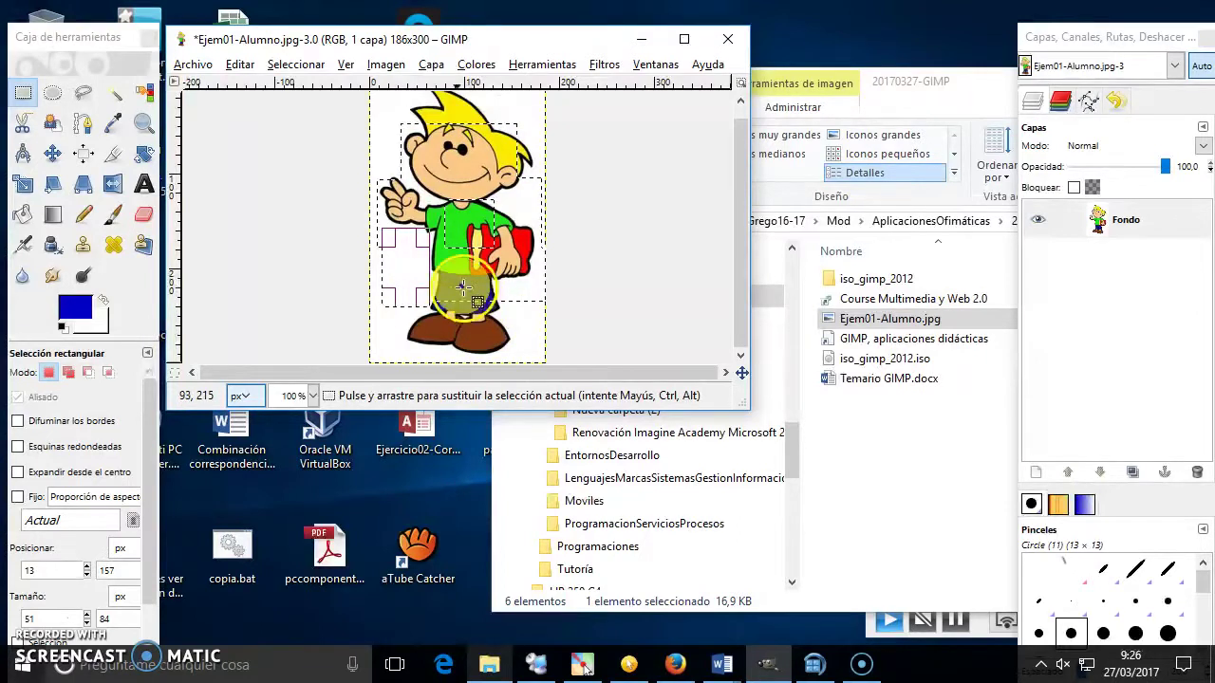
Step: In Subtract mode, remove the shoe area and the hand from the selection
key(ctrl)
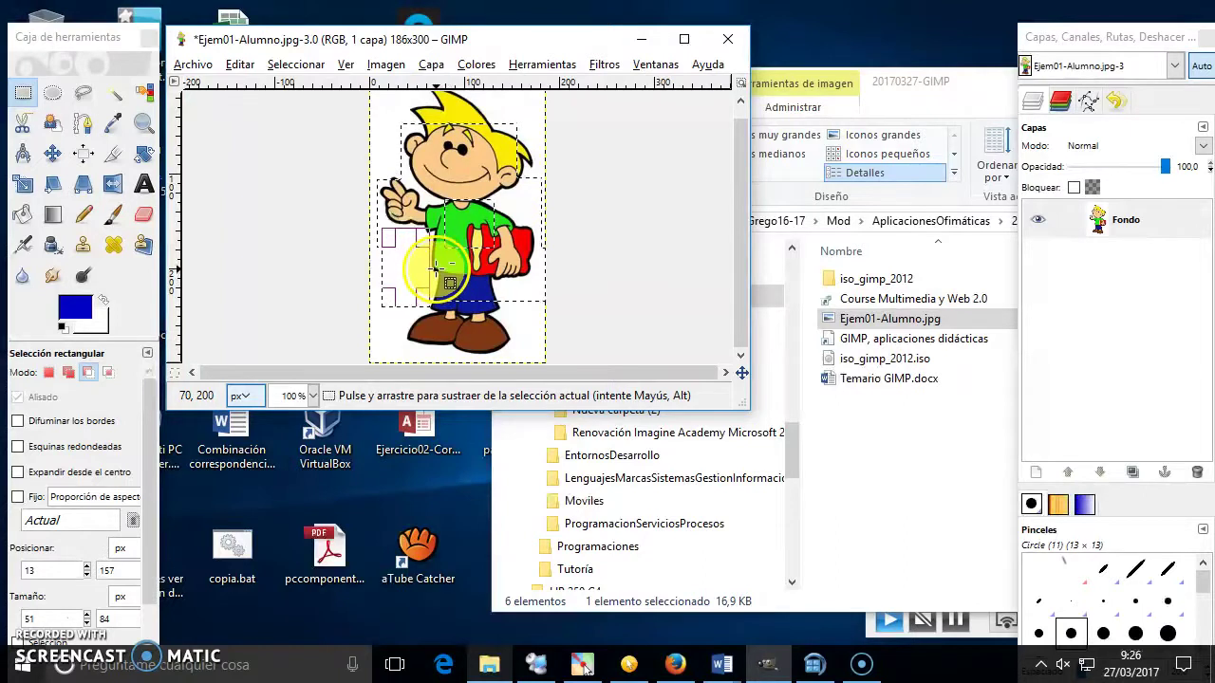
drag(439, 264, 554, 316)
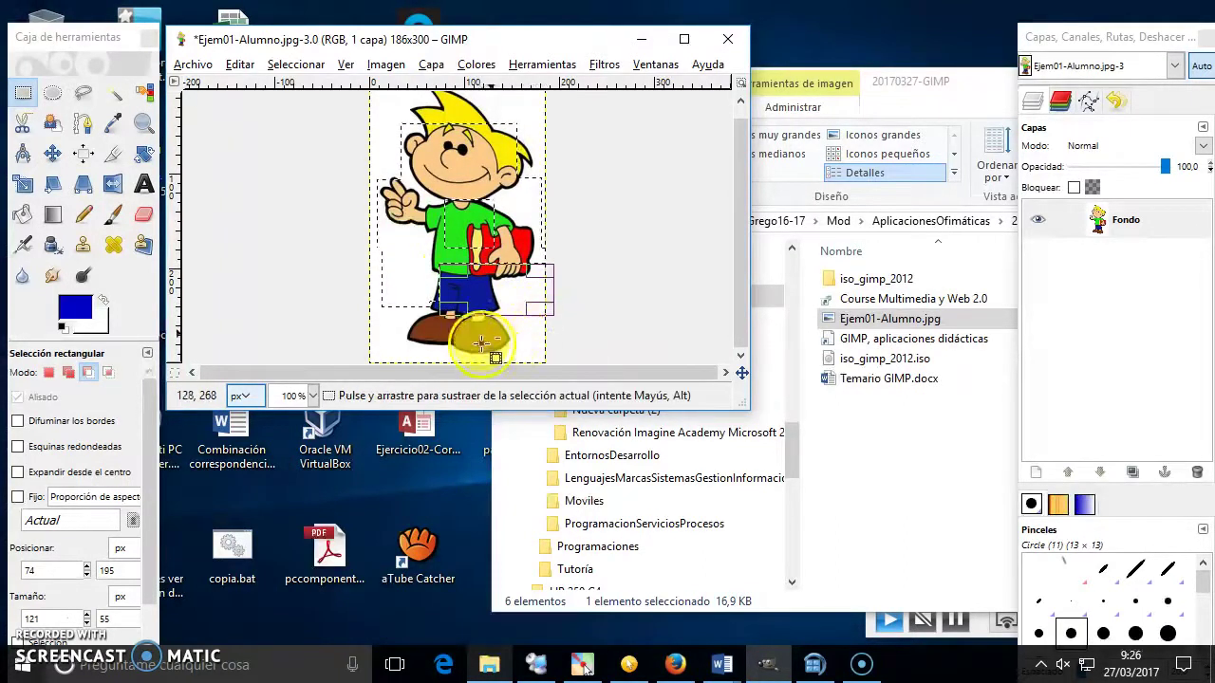
drag(377, 281, 453, 323)
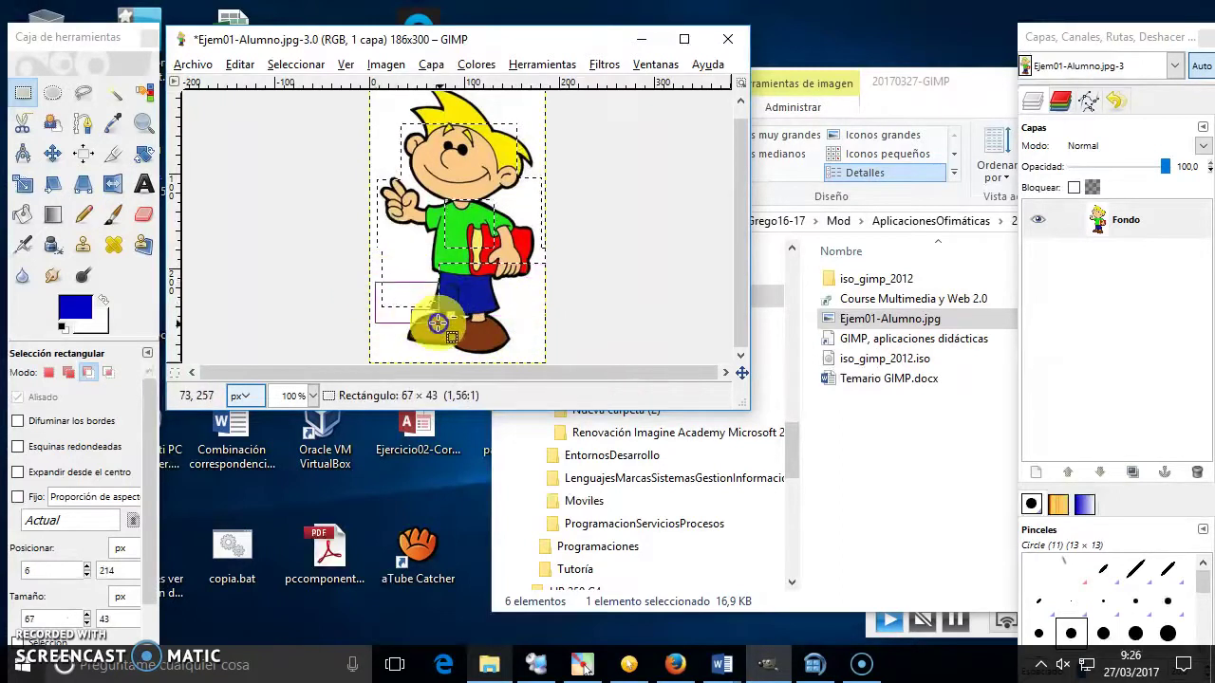
drag(394, 218, 427, 255)
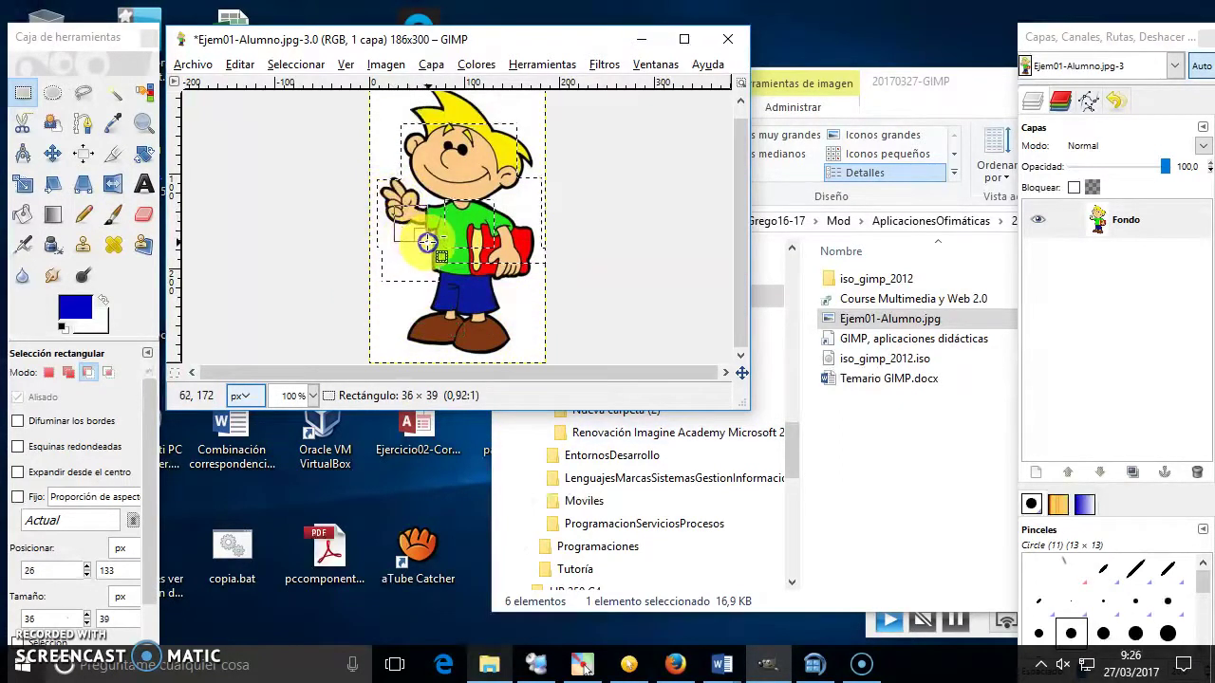
Step: Clear the selected areas to white, then undo to restore the cartoon
click(451, 497)
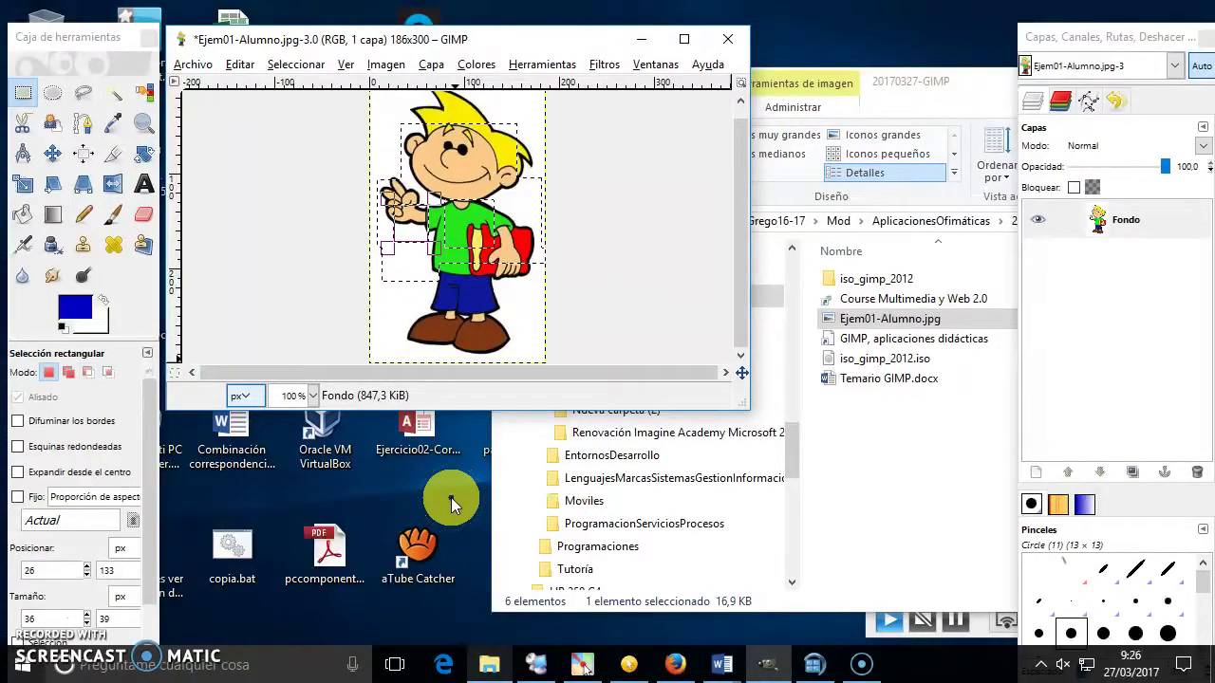
key(Delete)
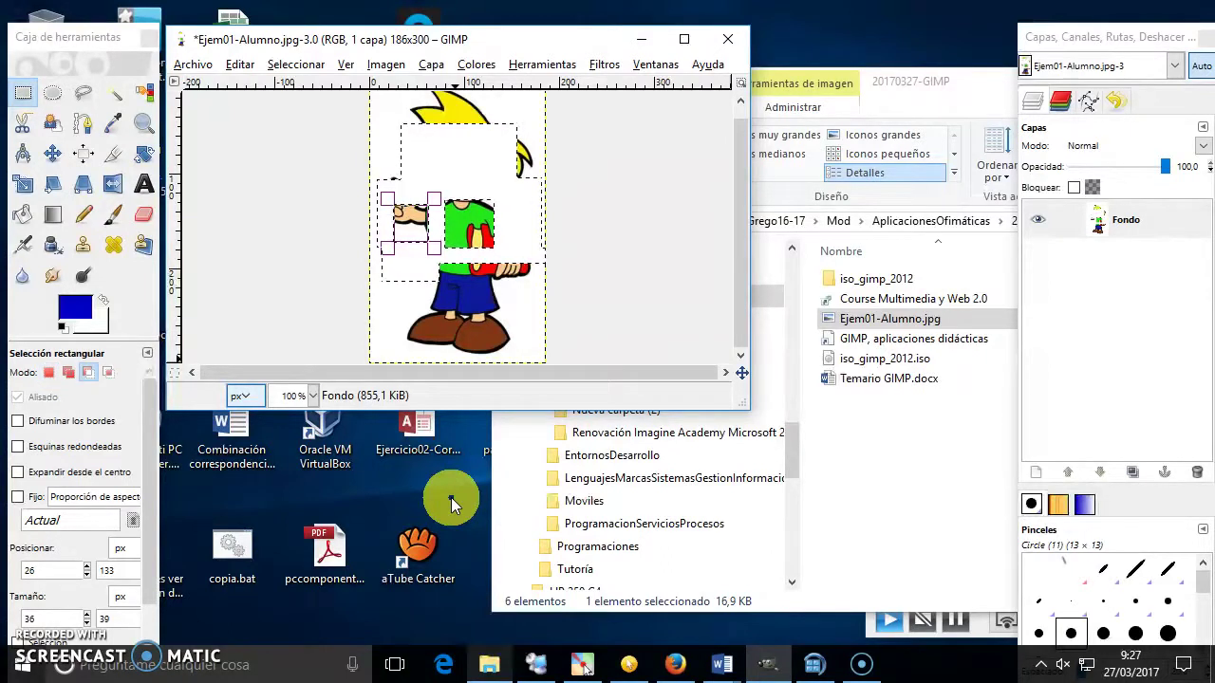
key(ctrl+z)
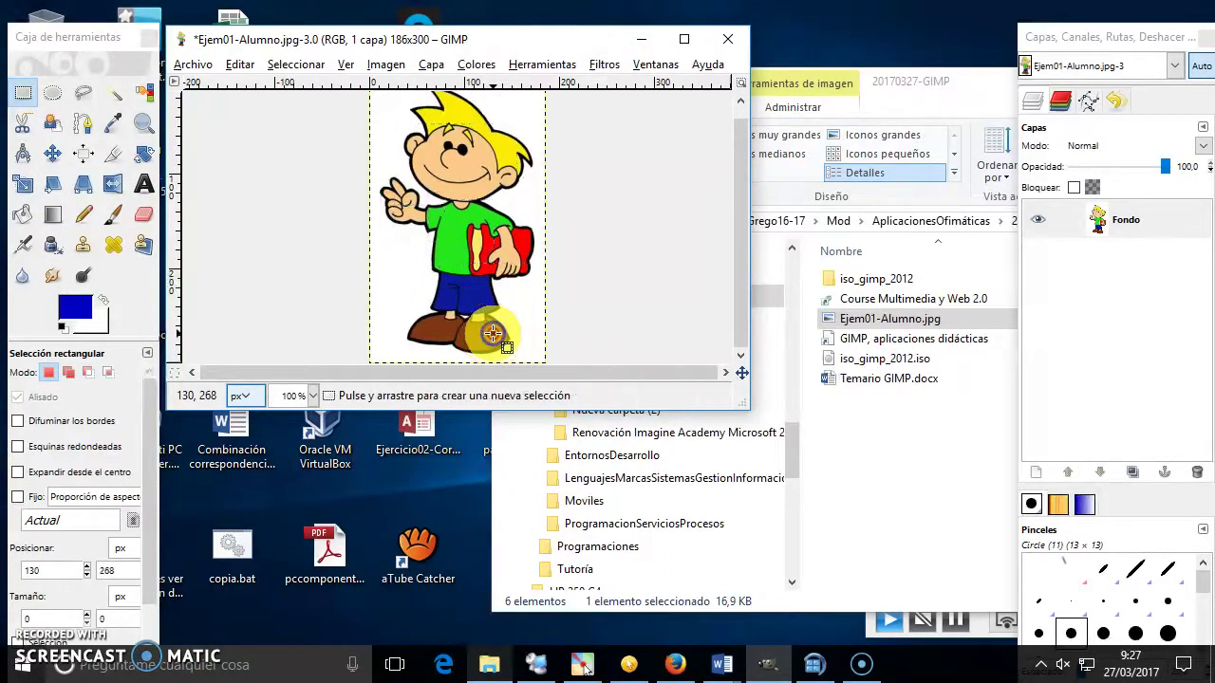
Step: Draw and nudge elliptical selections over the boy's head with Ellipse Select
click(54, 97)
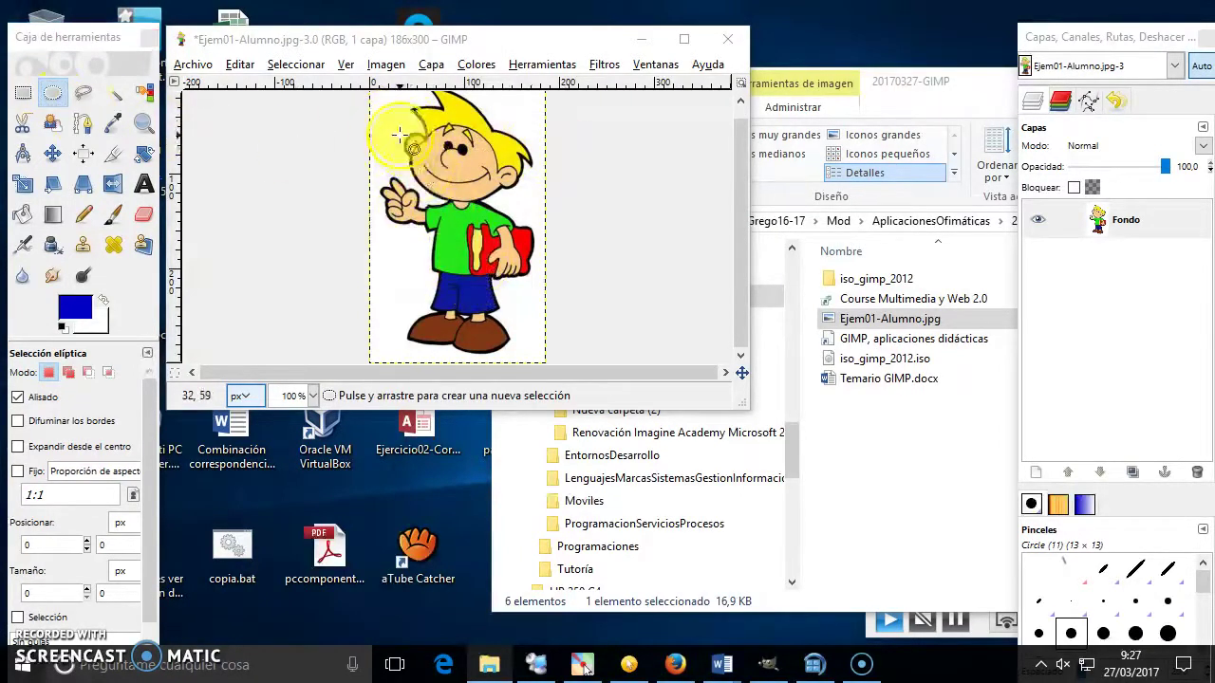
drag(392, 124, 535, 201)
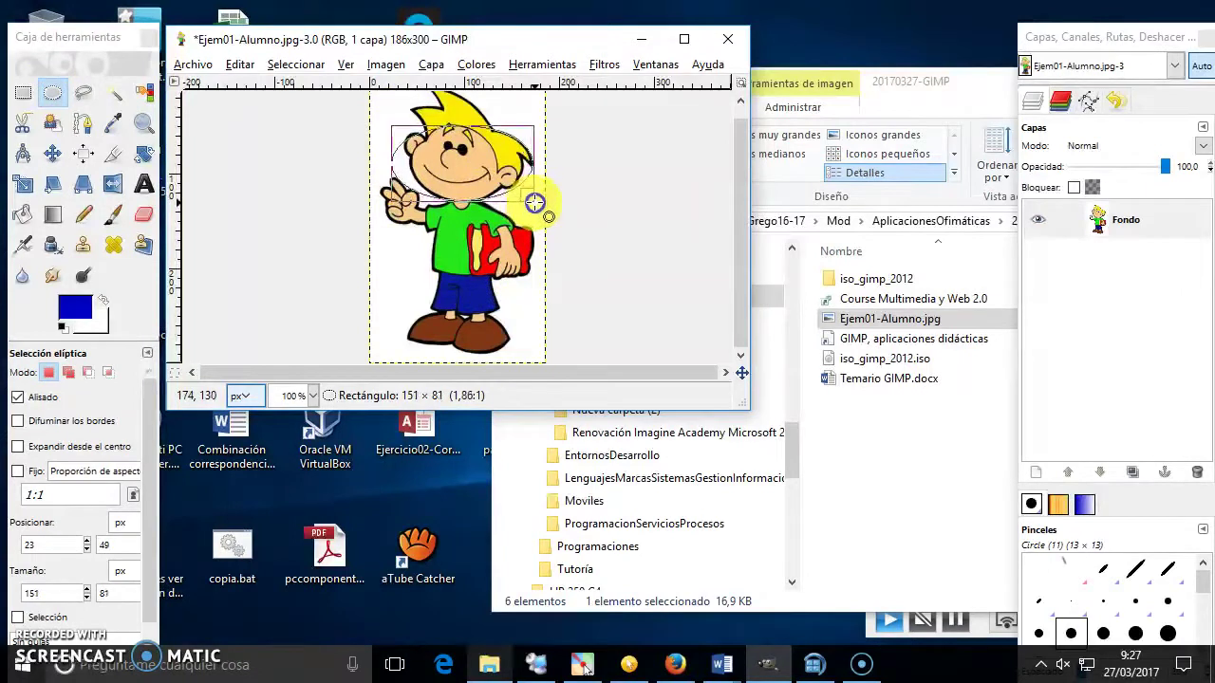
drag(535, 201, 539, 202)
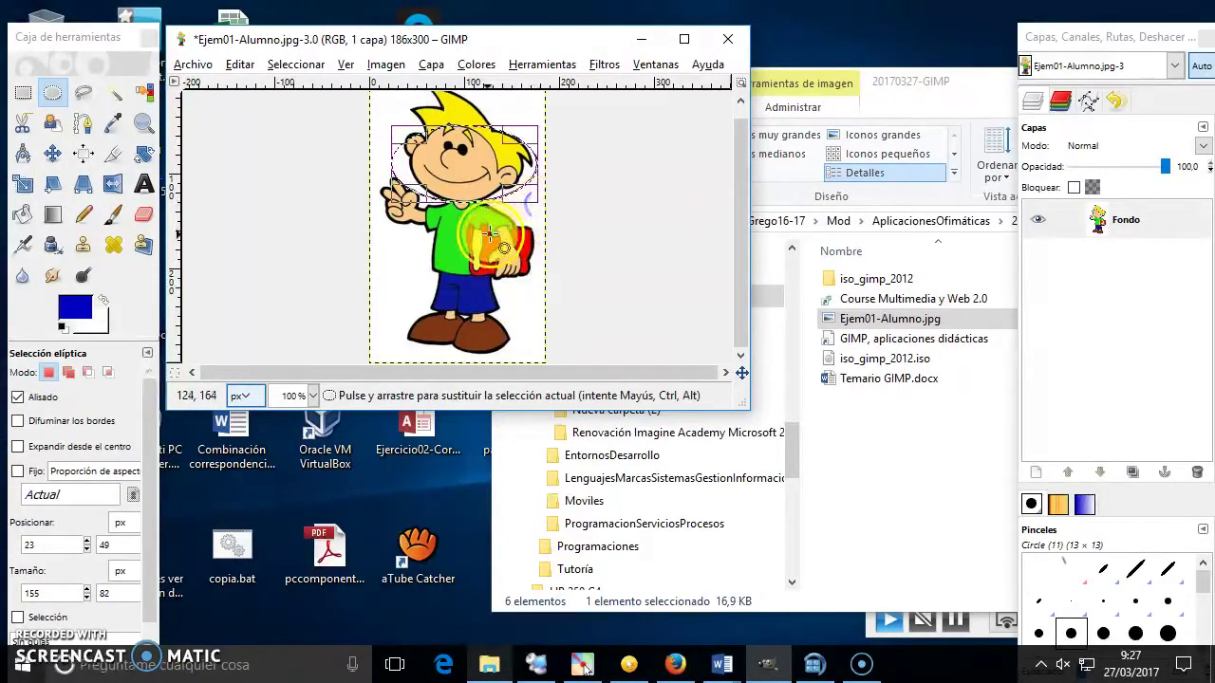
click(415, 127)
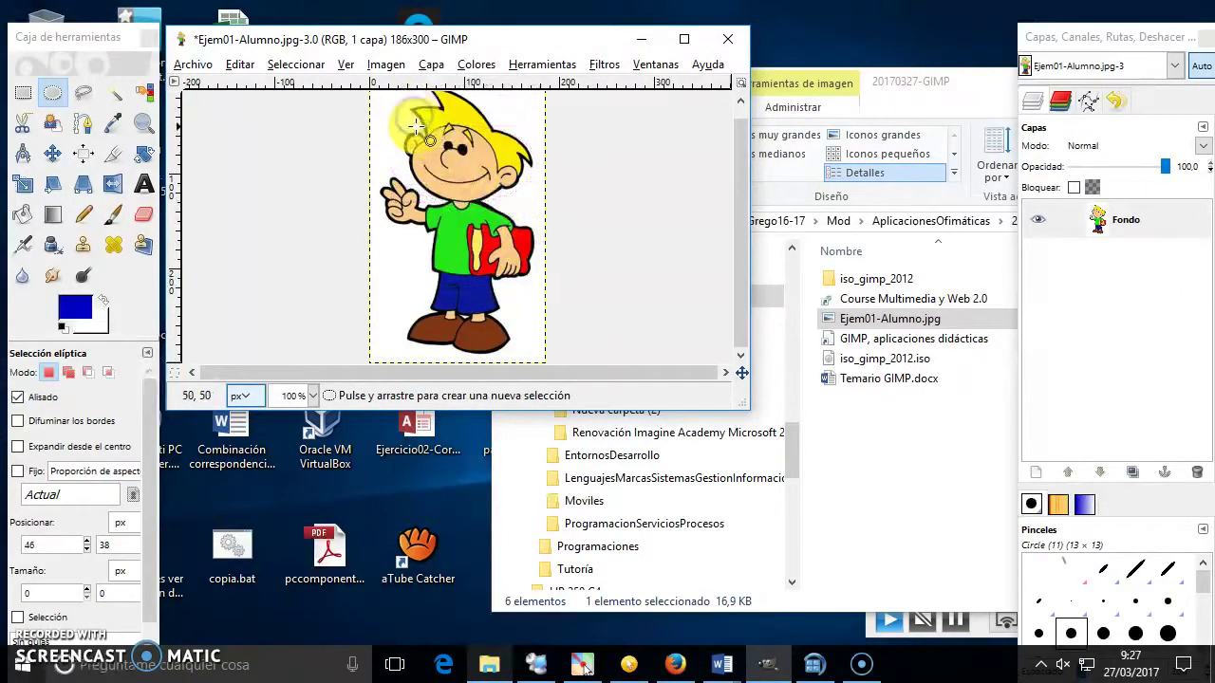
drag(415, 127, 528, 205)
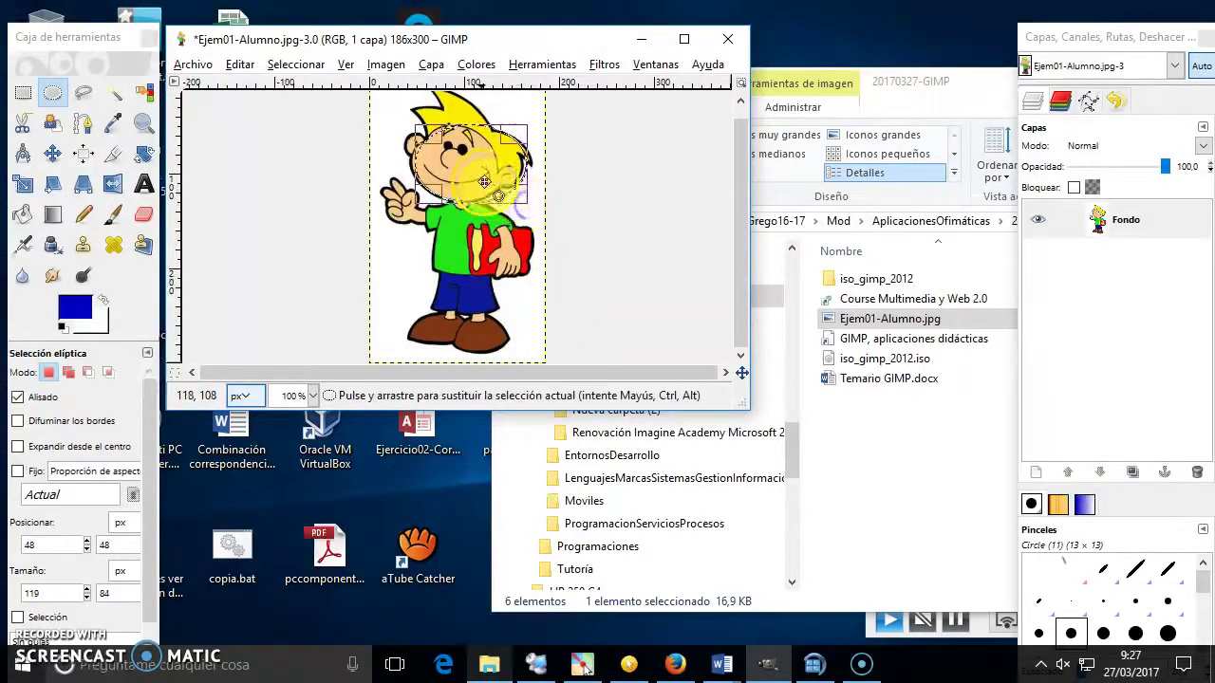
drag(474, 176, 470, 172)
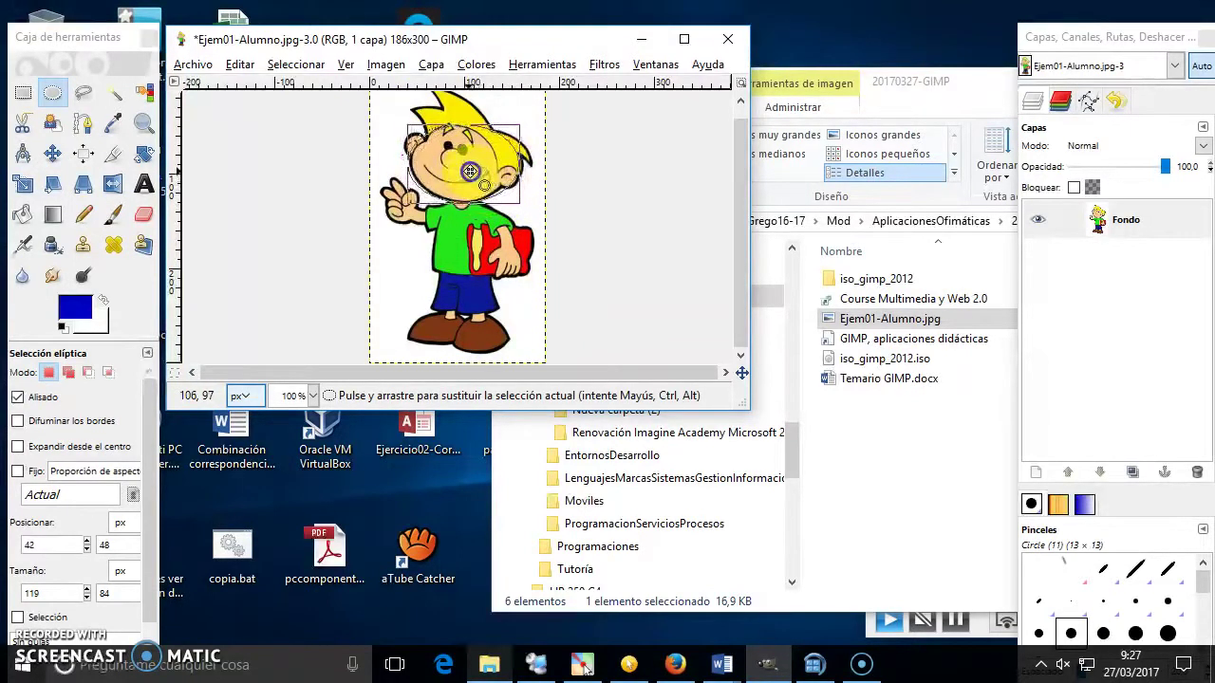
Step: Redraw and reshape the ellipse over the boy's face, legs and body
drag(742, 372, 691, 355)
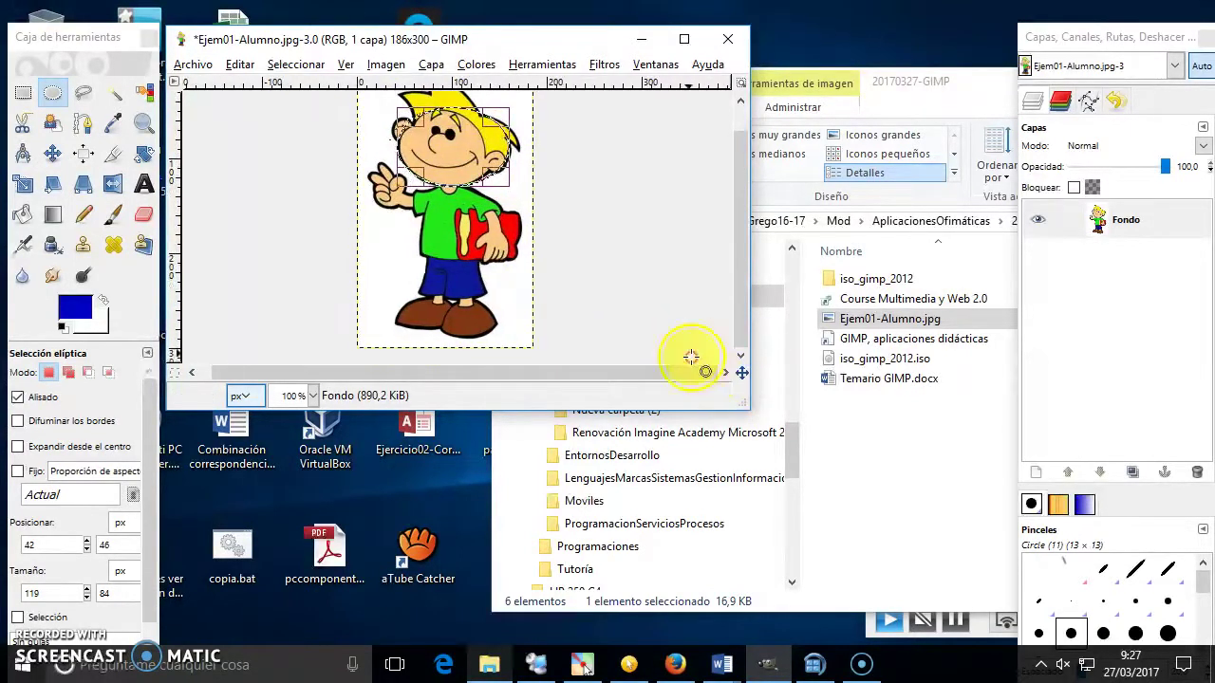
scroll(699, 306, up, 1)
mouse_move(470, 182)
mouse_down()
mouse_move(473, 221)
mouse_move(458, 188)
mouse_up()
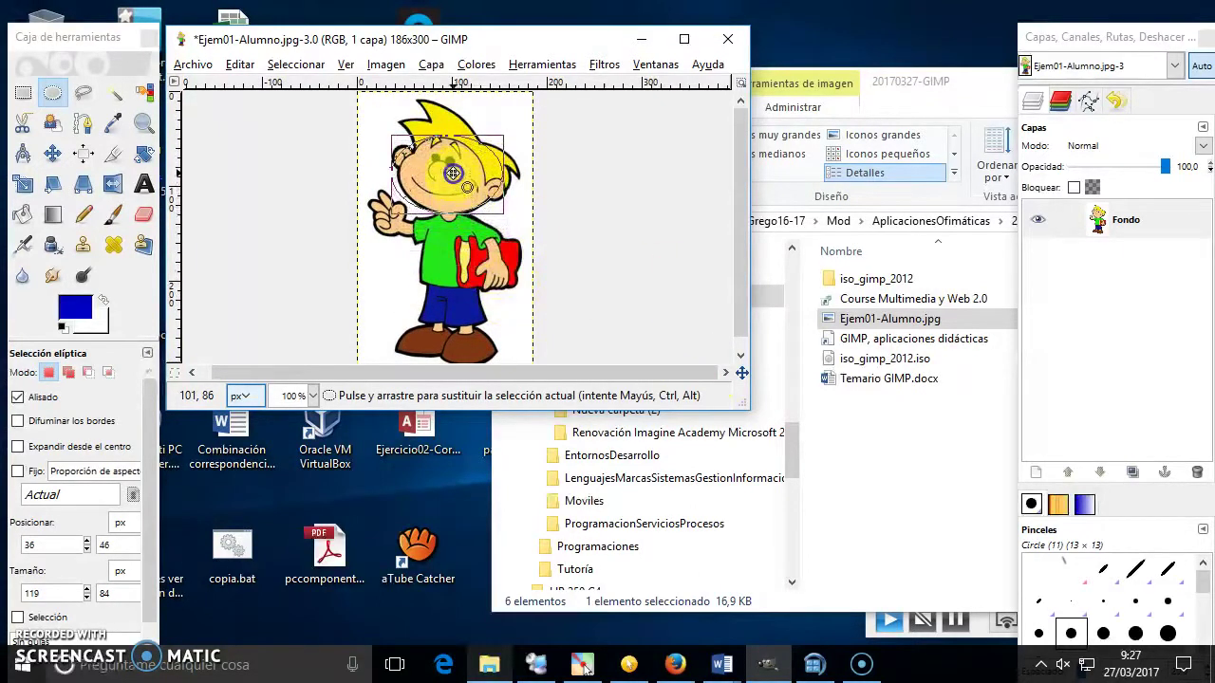
mouse_move(385, 139)
mouse_down()
mouse_move(432, 196)
mouse_move(513, 216)
mouse_up()
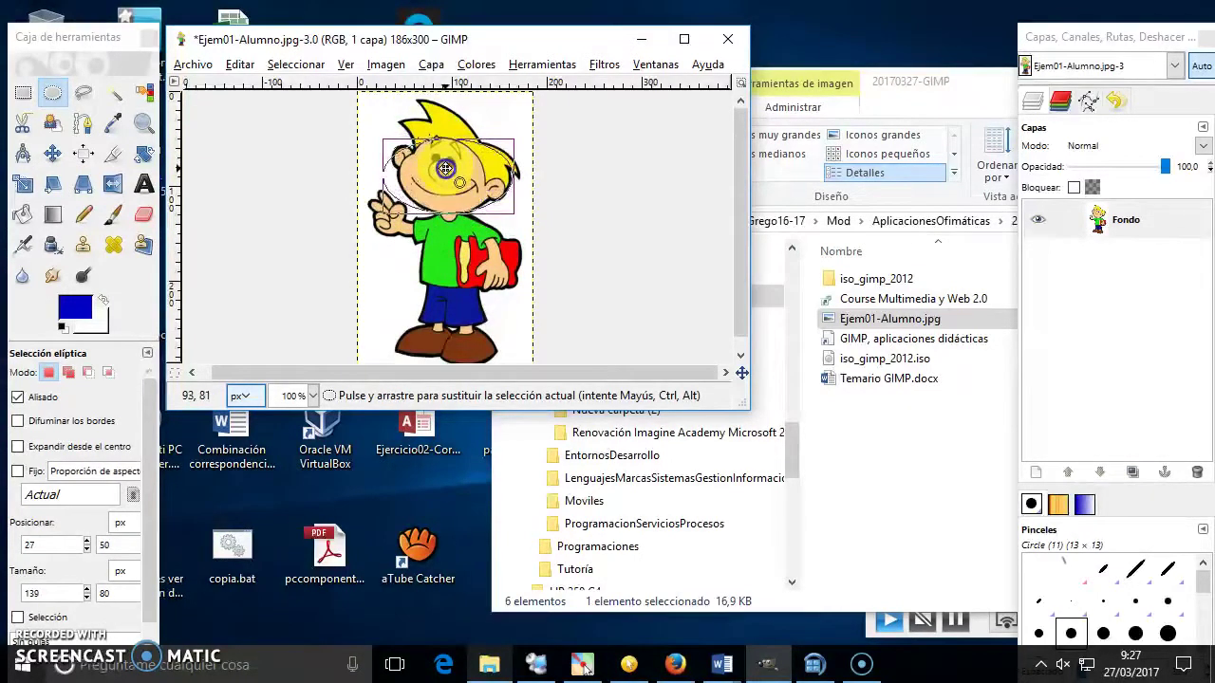
drag(516, 214, 438, 121)
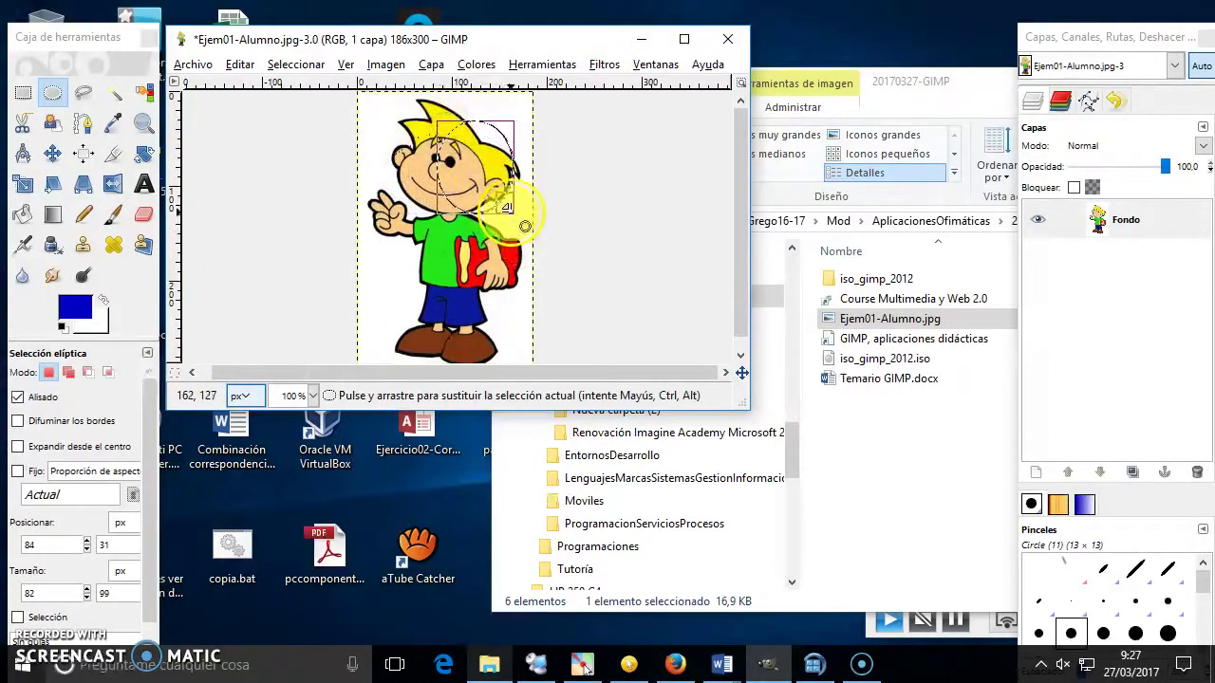
mouse_move(513, 209)
mouse_down()
mouse_move(505, 309)
mouse_move(359, 292)
mouse_up()
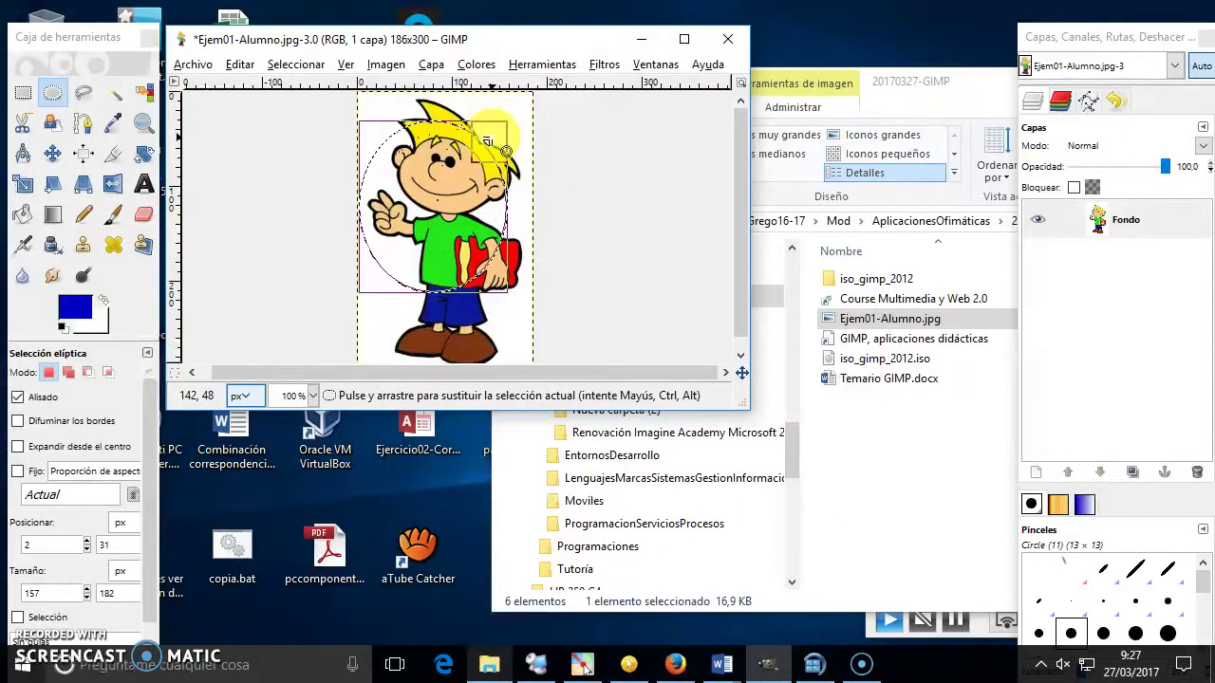
drag(501, 131, 498, 218)
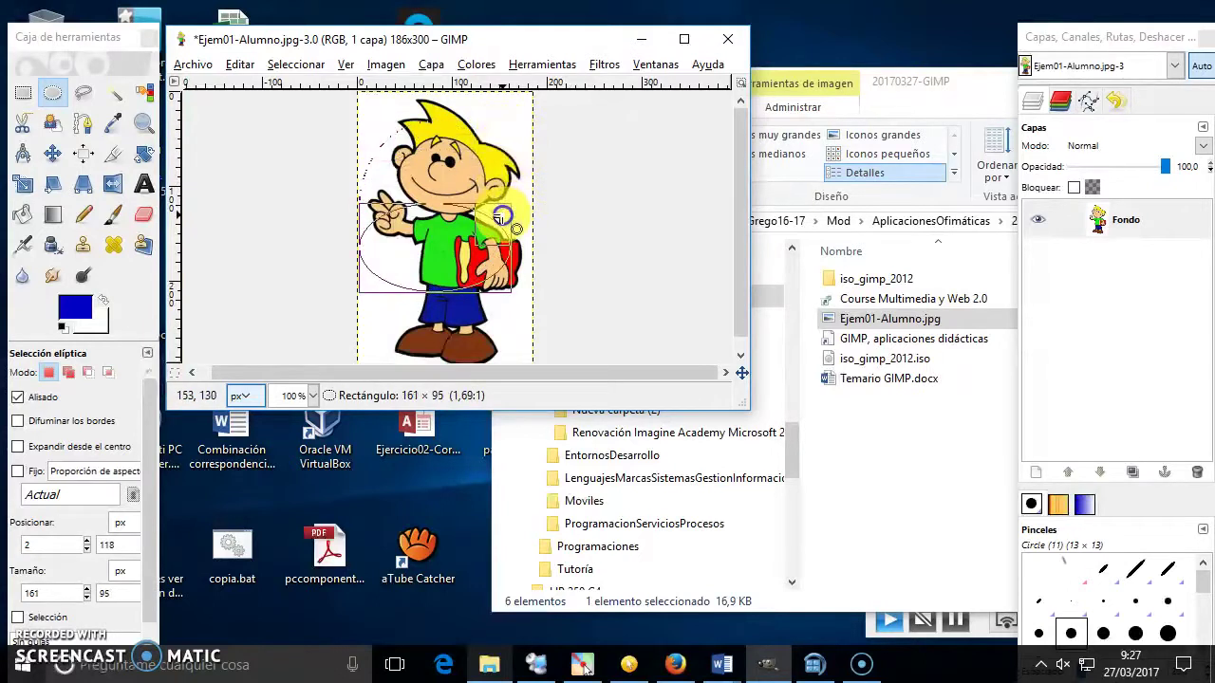
mouse_move(494, 262)
mouse_down()
mouse_move(512, 256)
mouse_move(426, 339)
mouse_up()
mouse_move(447, 183)
mouse_down()
mouse_move(482, 184)
mouse_move(524, 116)
mouse_up()
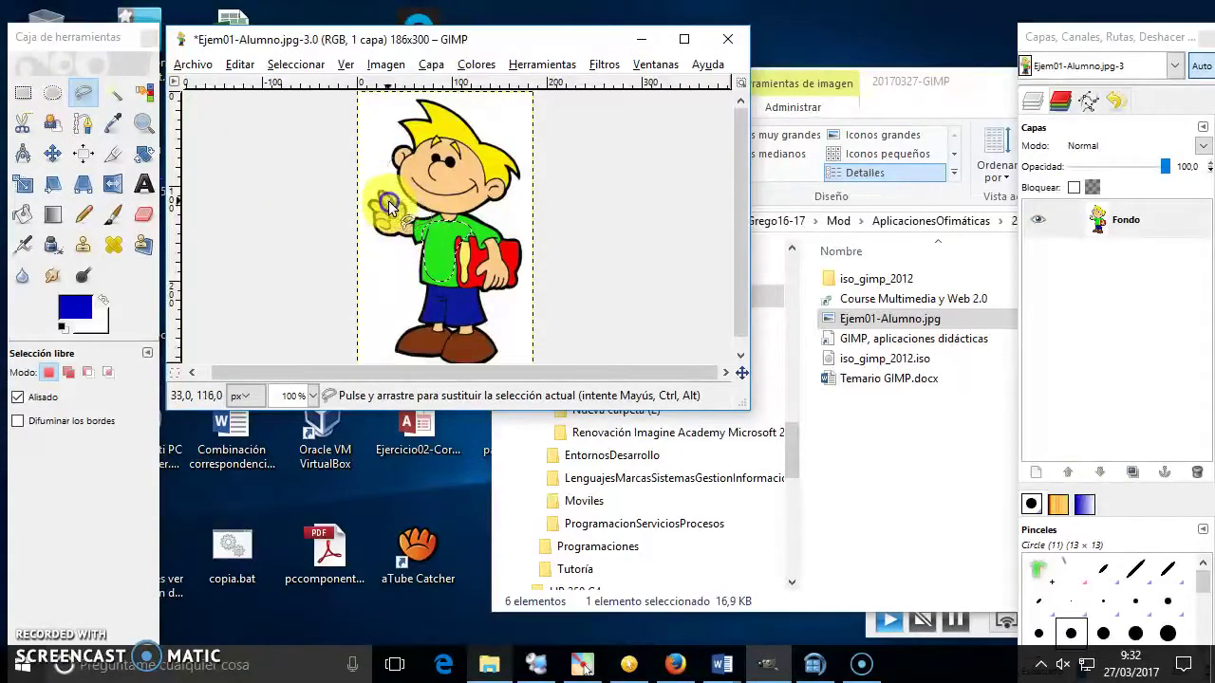
Step: Trace a rough freehand outline near the hand with feathered edges at radius 10
mouse_move(383, 230)
mouse_down()
mouse_move(398, 344)
mouse_move(503, 358)
mouse_move(486, 329)
mouse_move(537, 237)
mouse_move(494, 221)
mouse_move(532, 198)
mouse_move(504, 136)
mouse_move(409, 104)
mouse_move(397, 249)
mouse_move(456, 270)
mouse_up()
click(455, 270)
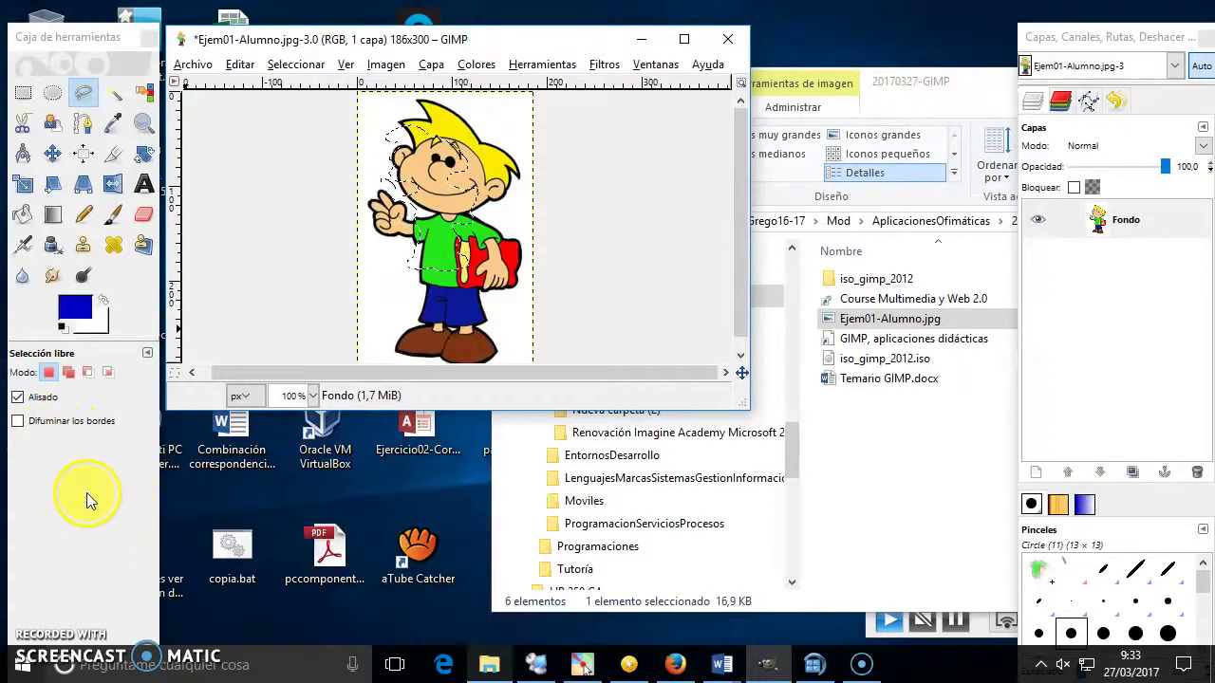
click(48, 420)
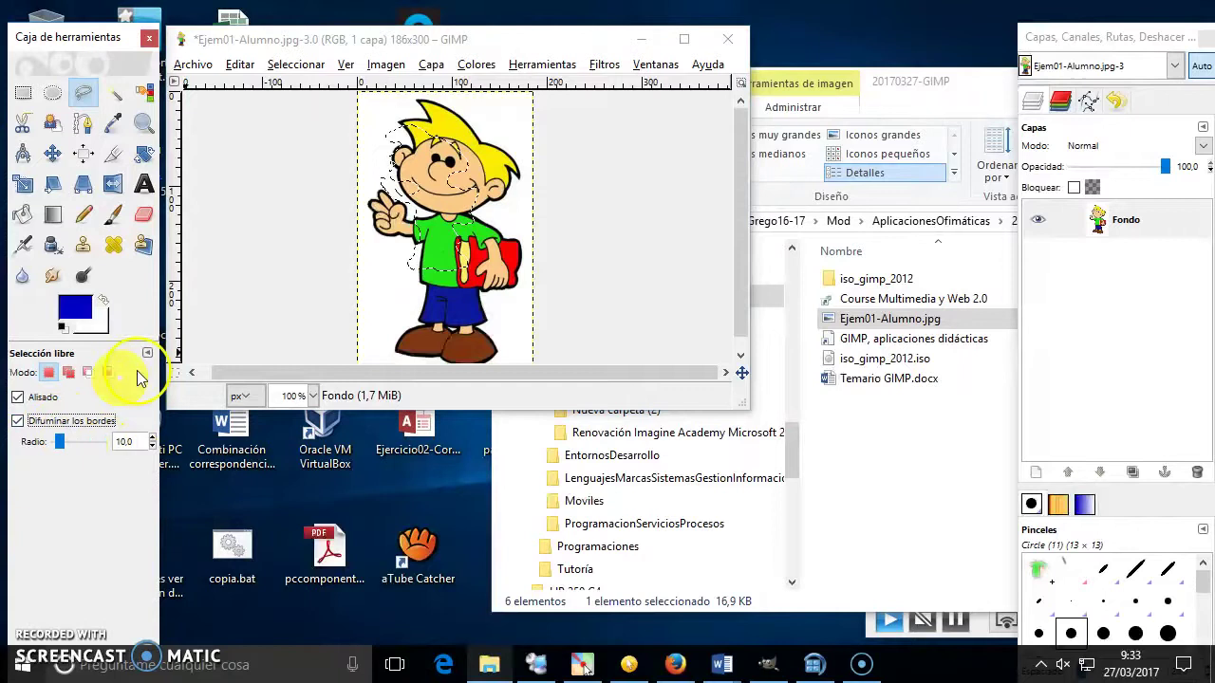
click(384, 228)
click(385, 283)
drag(400, 313, 388, 213)
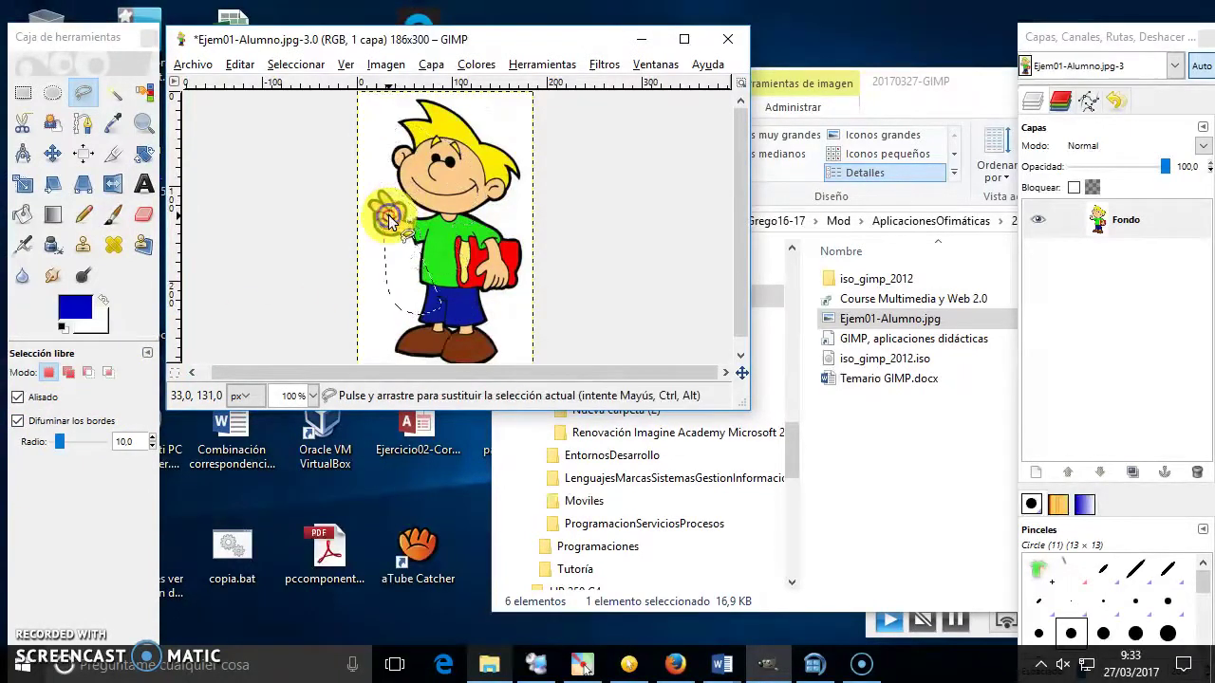
click(432, 208)
click(488, 257)
Step: Click a closed polygon outline around the whole boy, covering head, body and shoes
click(512, 190)
click(433, 212)
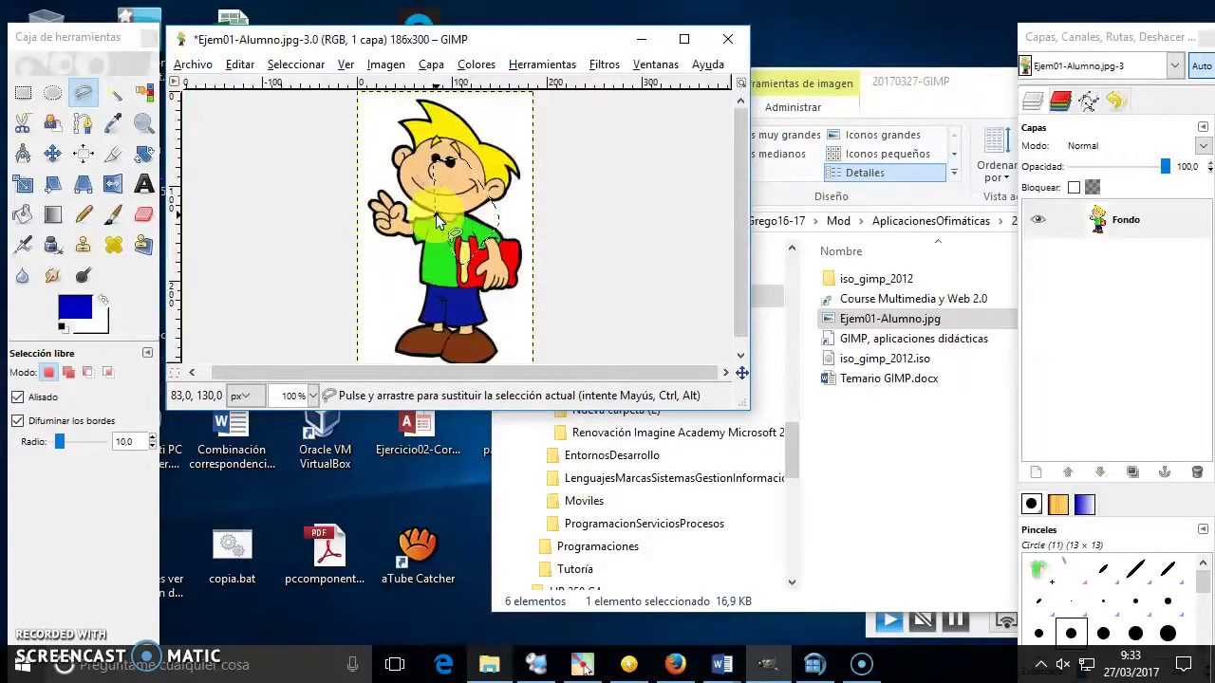
click(393, 271)
click(373, 190)
click(408, 269)
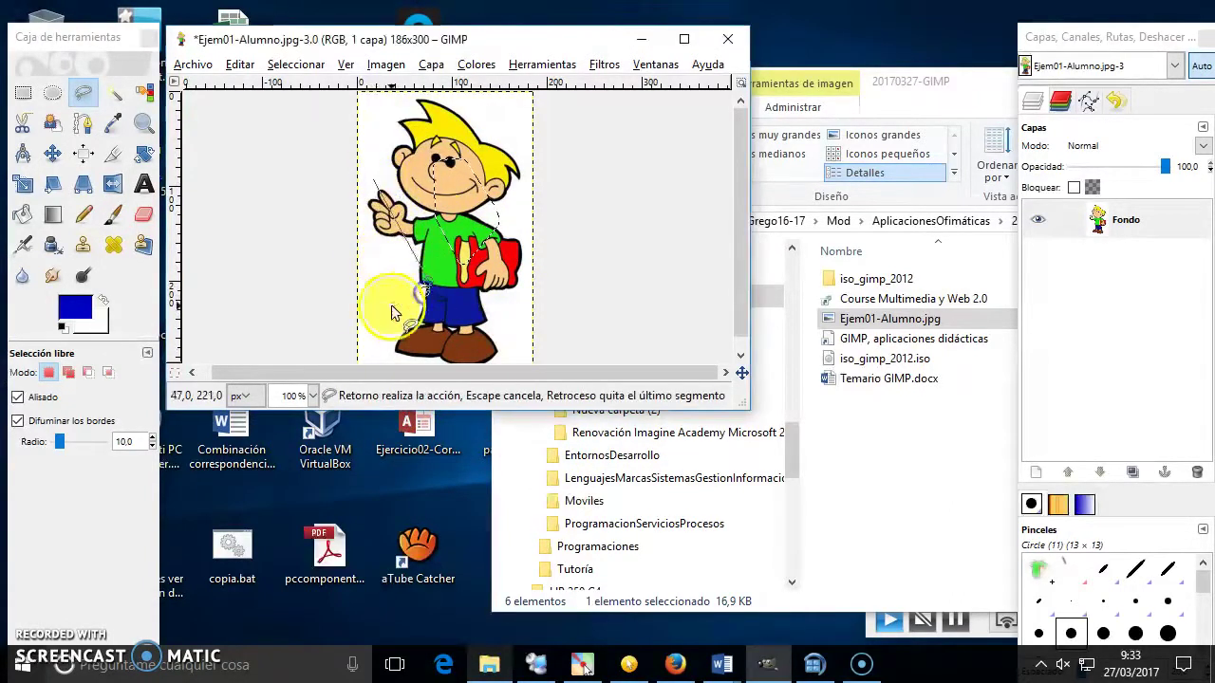
click(378, 317)
click(446, 348)
click(486, 290)
click(520, 226)
click(511, 147)
click(420, 114)
click(377, 177)
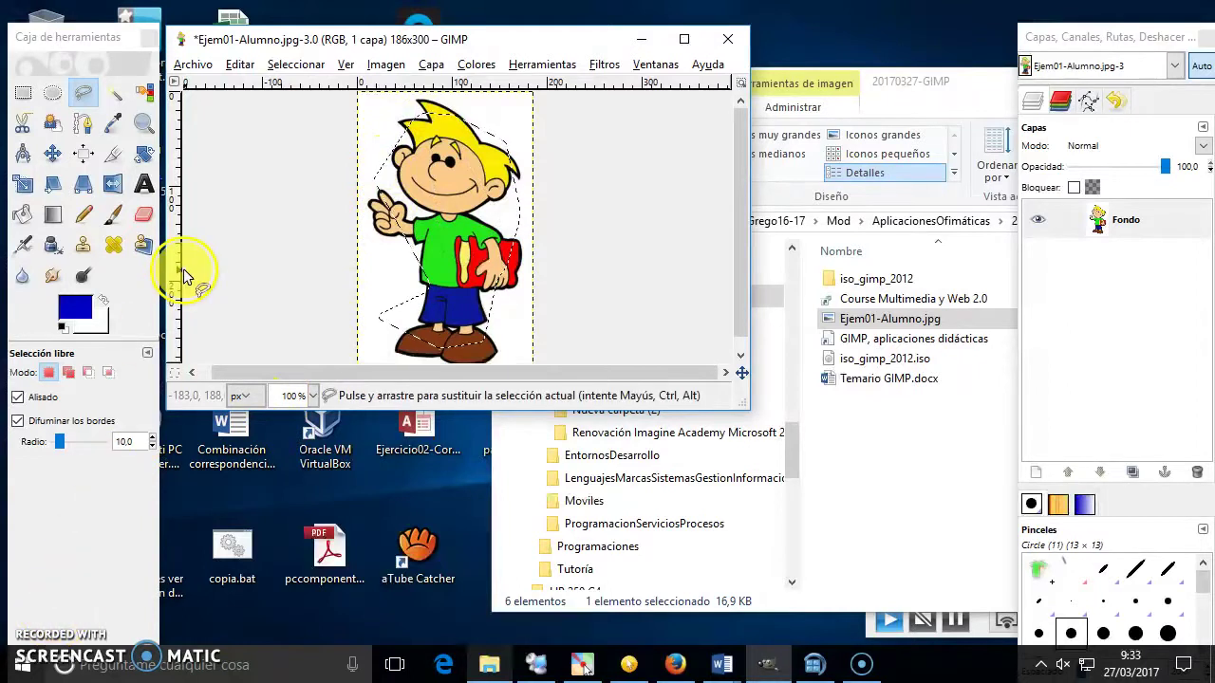
click(116, 97)
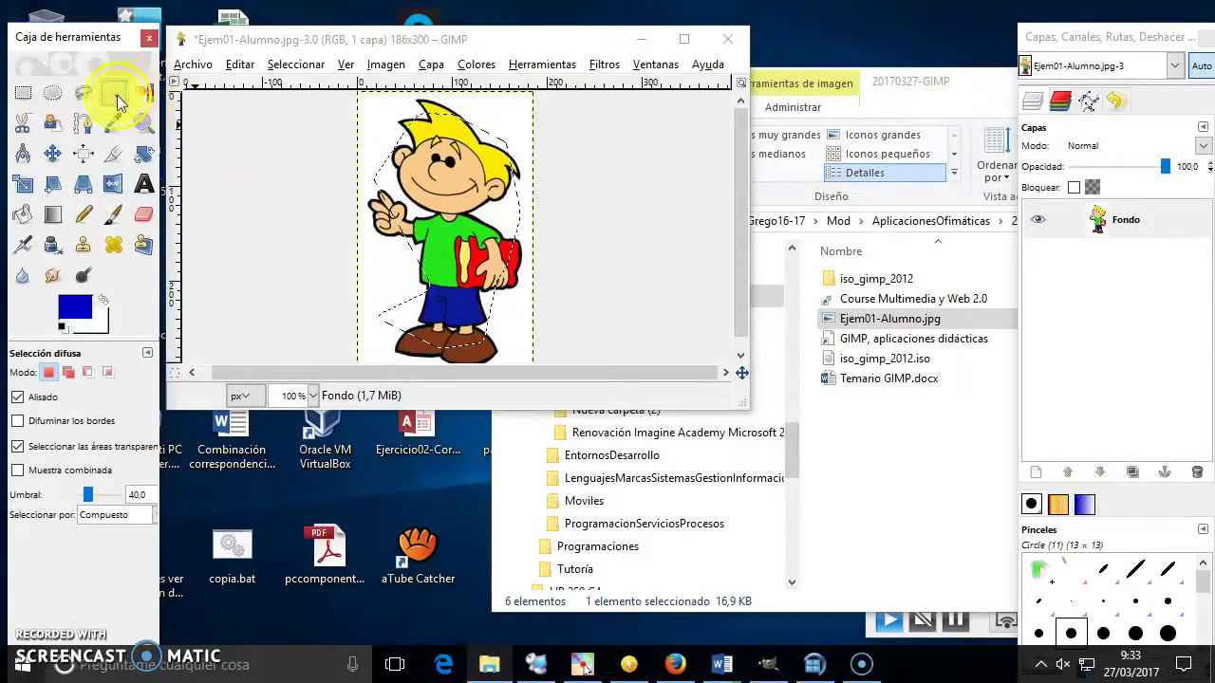
Step: Fuzzy-select the boy's green shirt at threshold 40, after trial clicks on face and hand
click(114, 92)
click(439, 237)
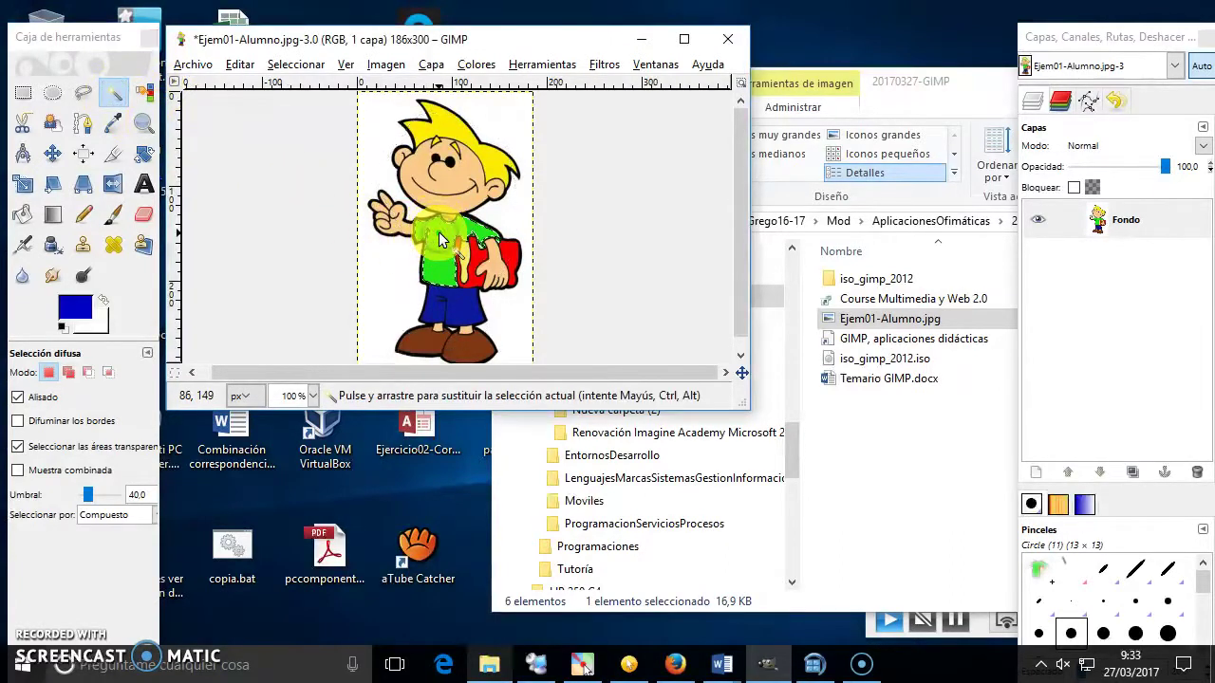
click(414, 163)
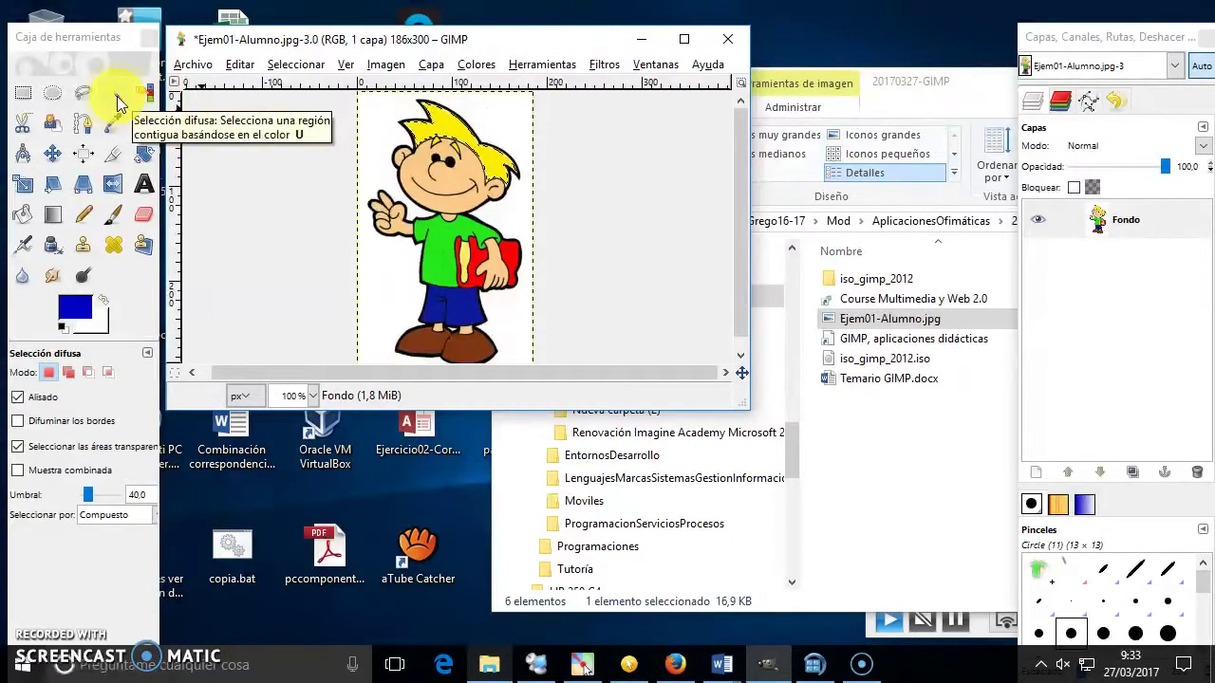
click(380, 225)
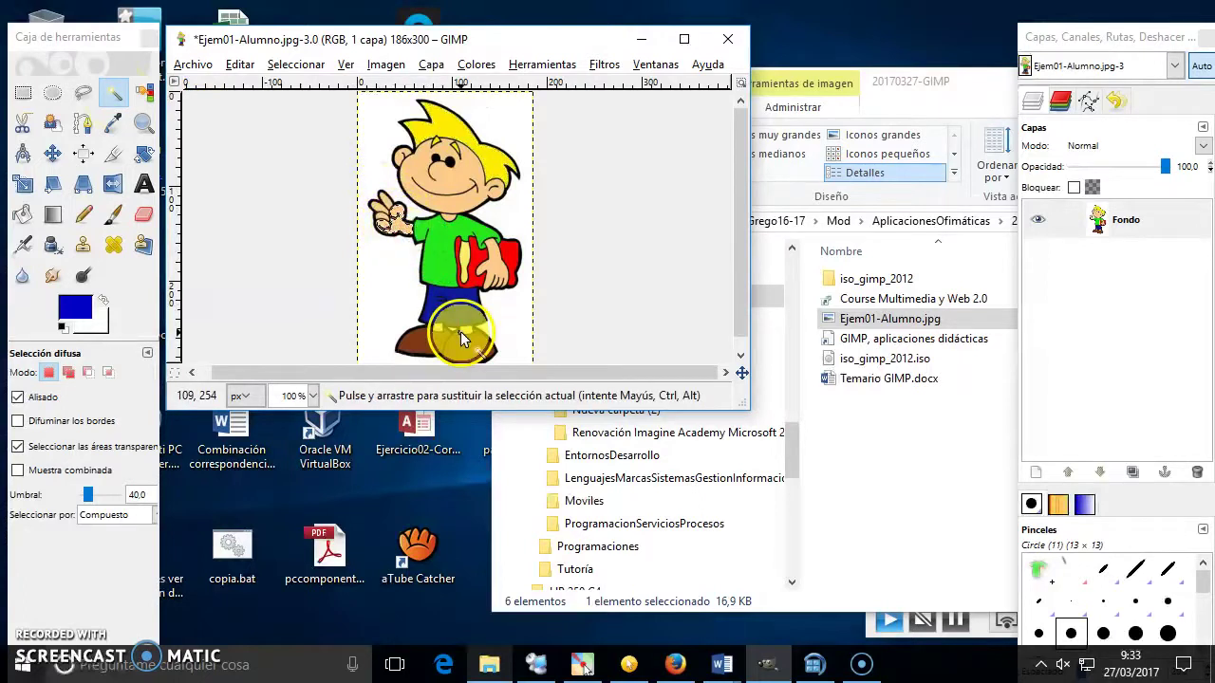
click(449, 251)
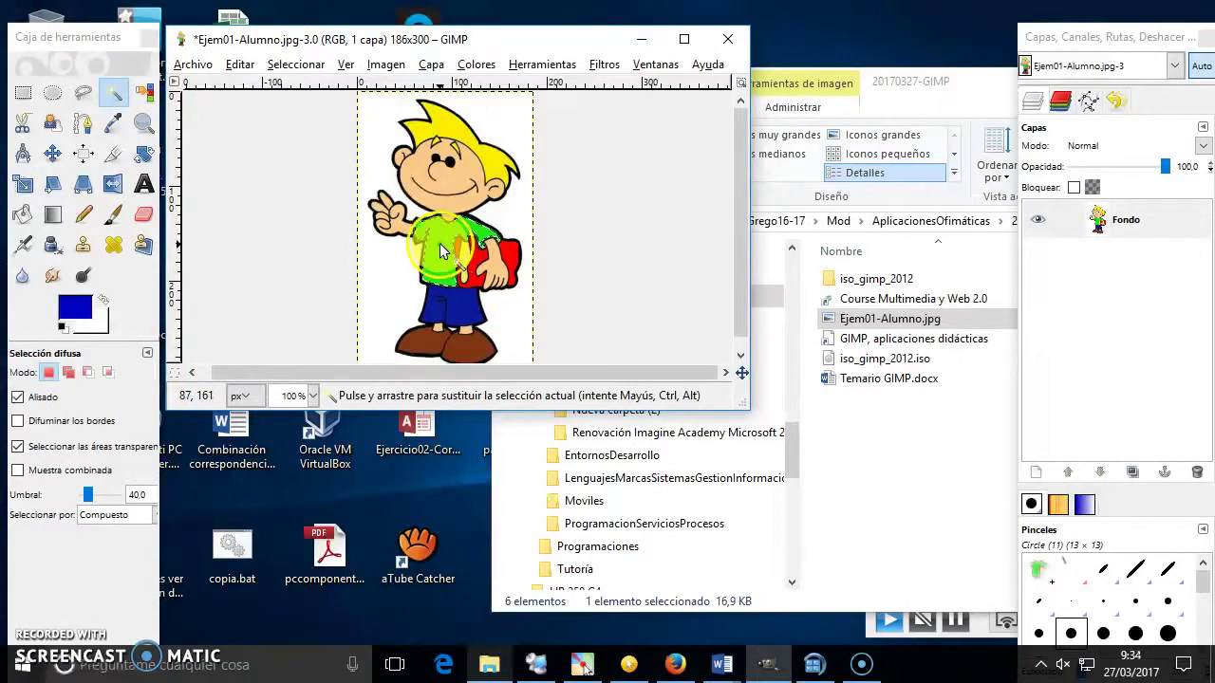
click(385, 278)
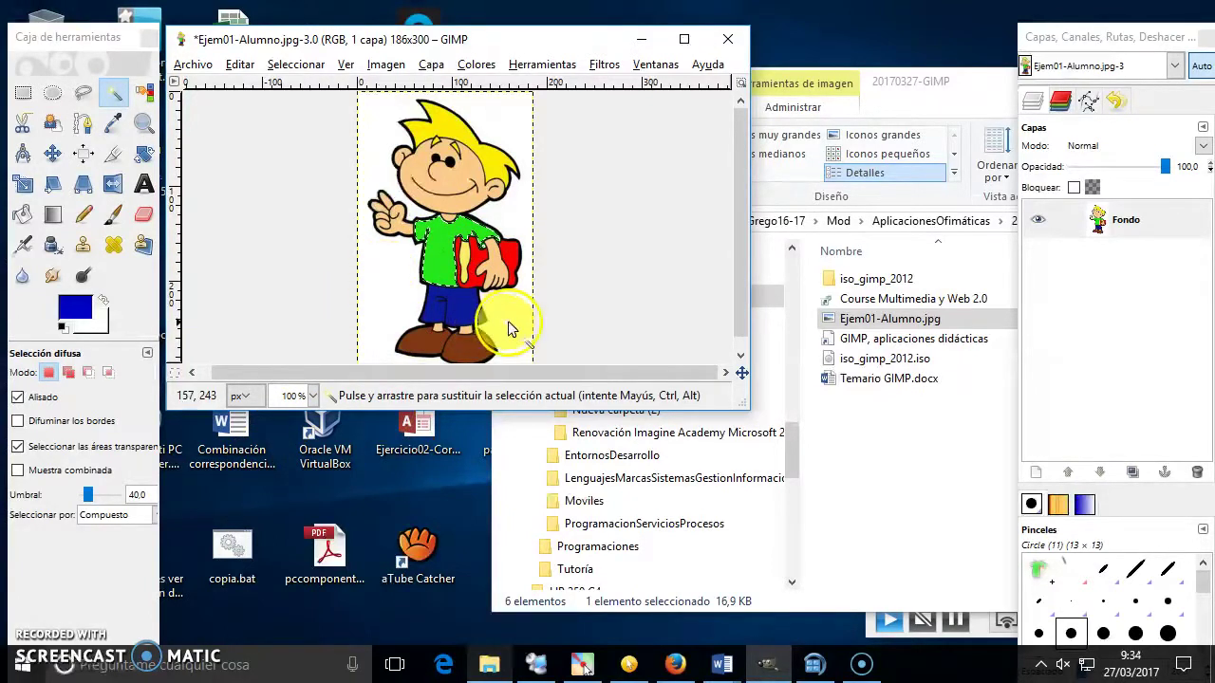
click(439, 250)
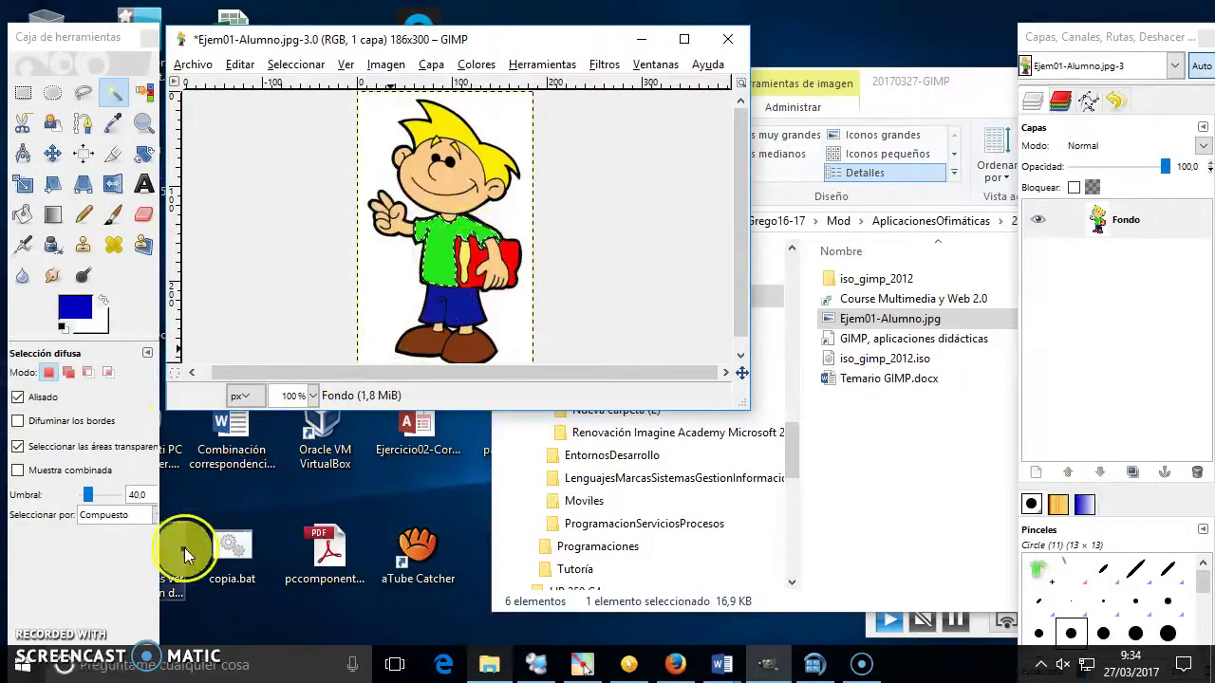
click(99, 497)
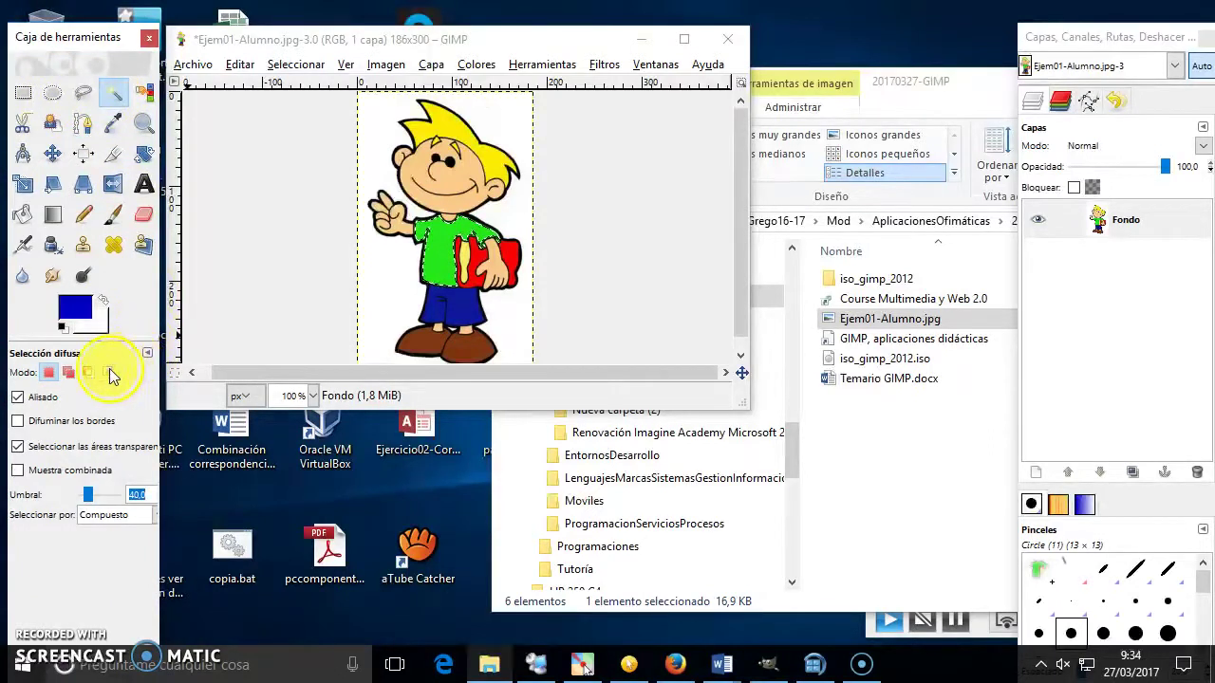
Step: Lower the fuzzy select threshold to 0 and test it on the shirt
click(24, 92)
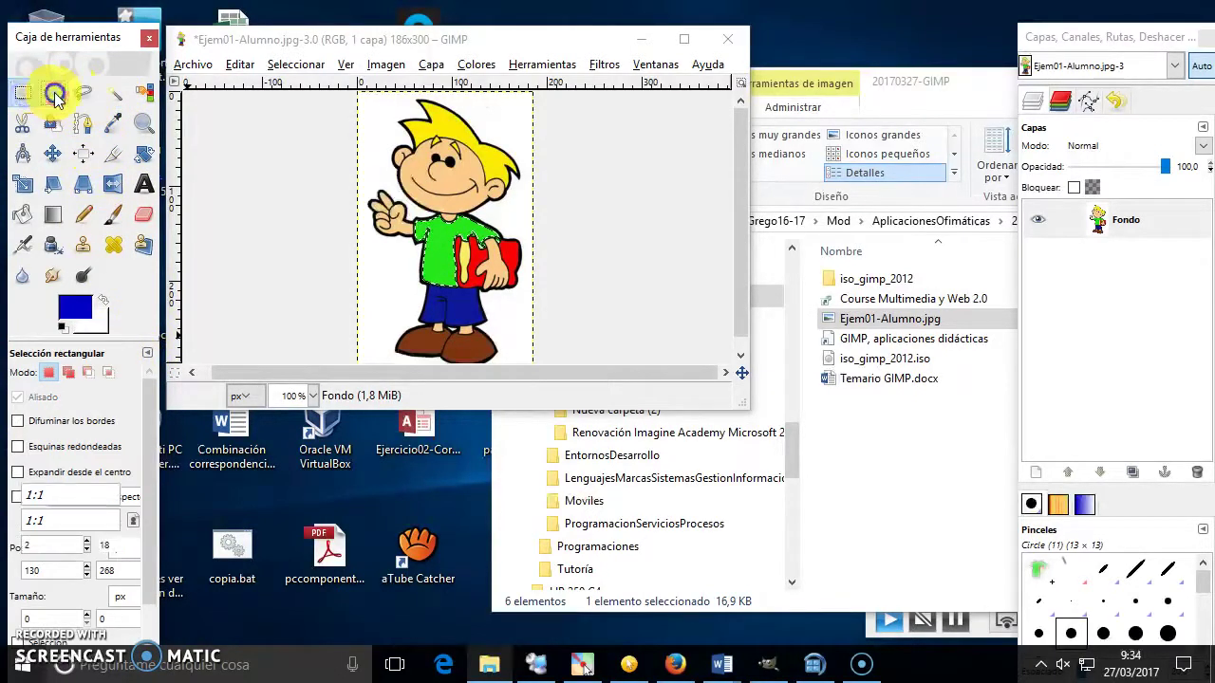
click(84, 92)
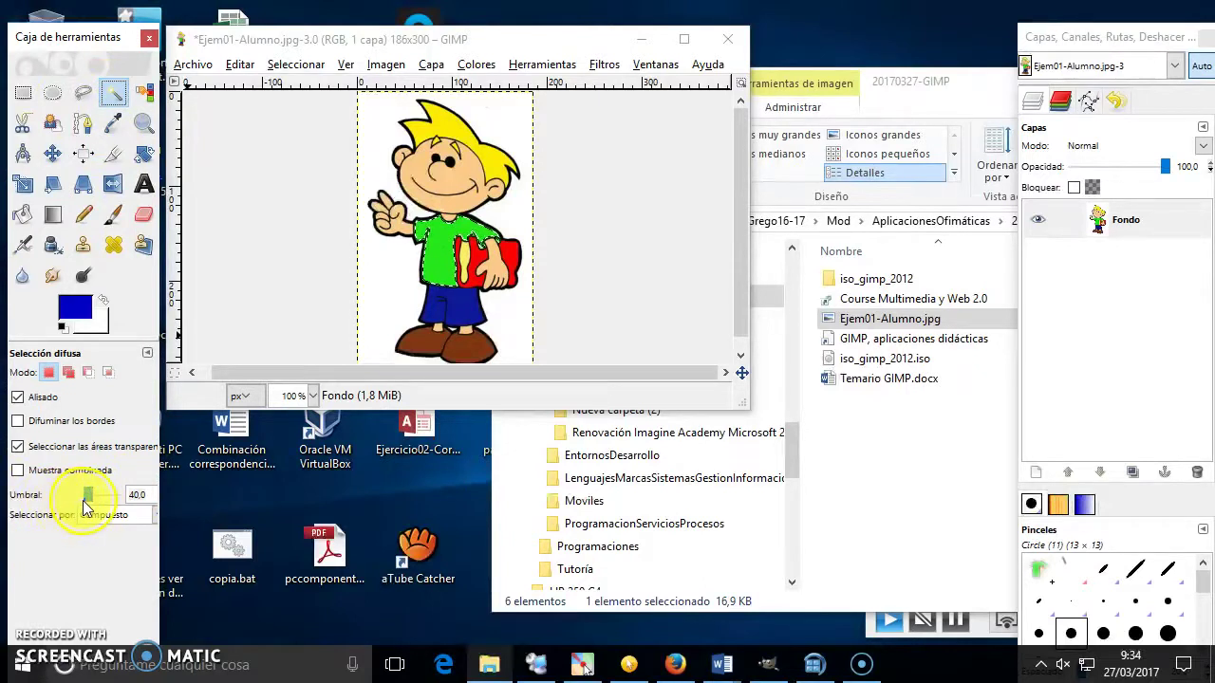
drag(89, 503, 84, 505)
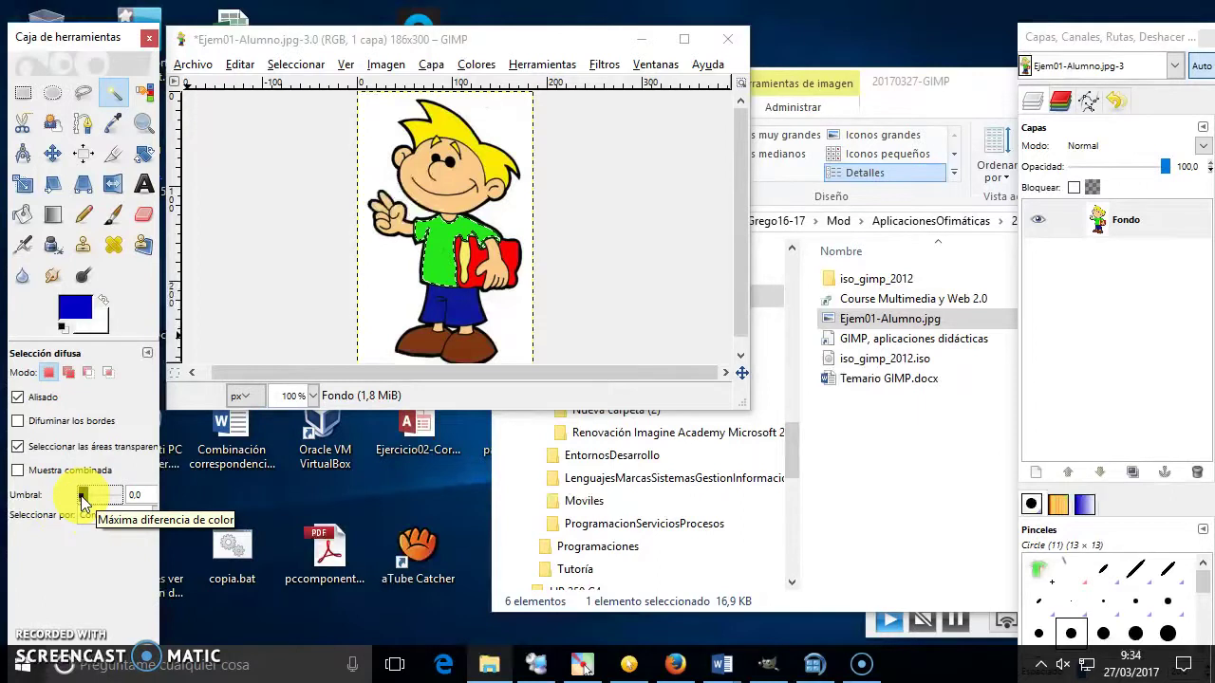
click(446, 211)
click(448, 213)
click(363, 374)
Step: Set the threshold to 7.5 and fuzzy-select the green shirt
drag(94, 495, 85, 496)
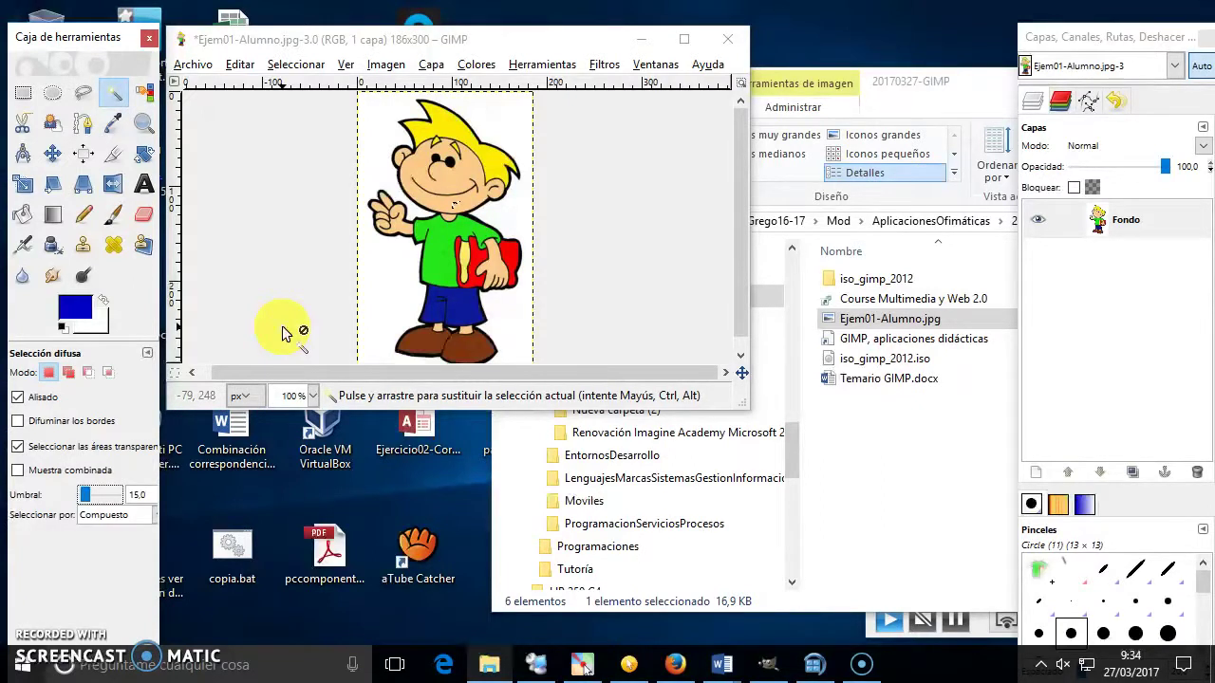
click(83, 501)
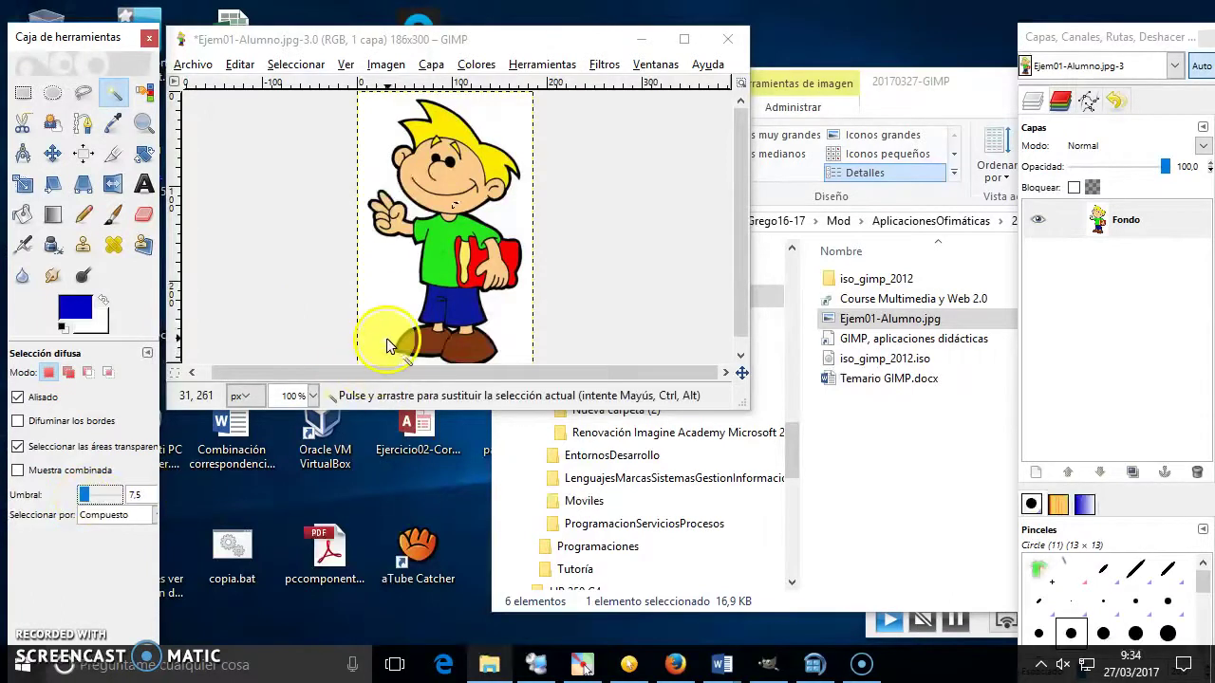
click(426, 269)
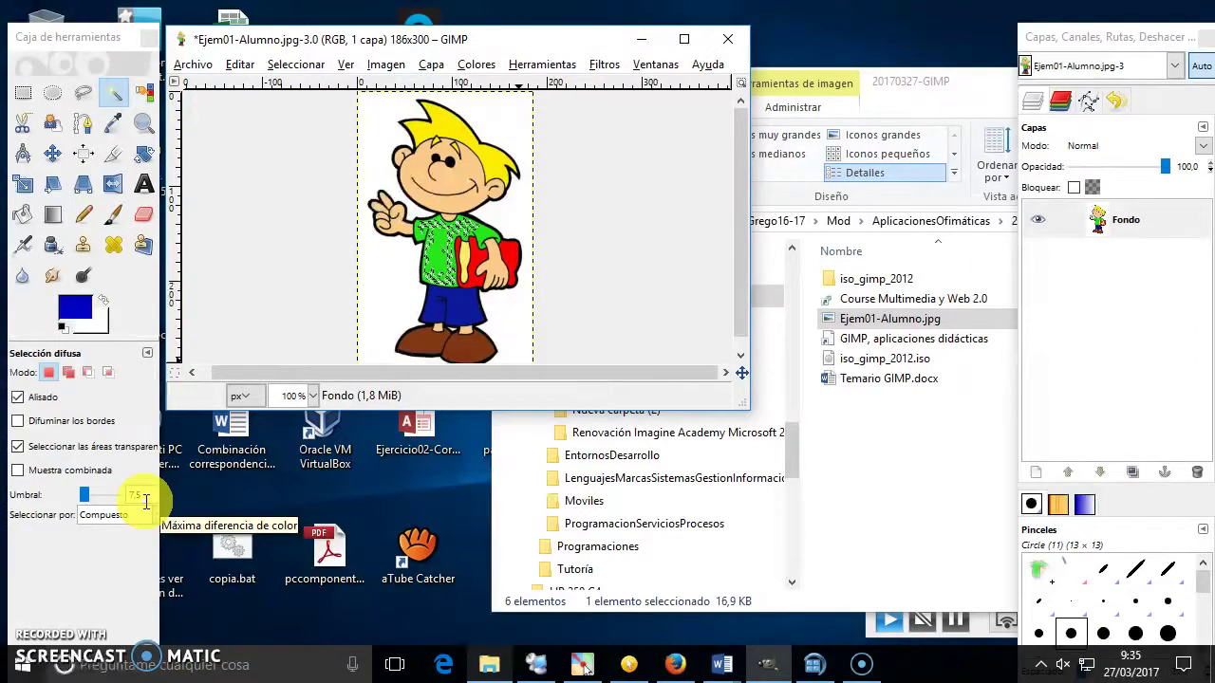
Step: Raise the threshold to 37.5 and fuzzy-select nearly the whole green shirt
click(85, 496)
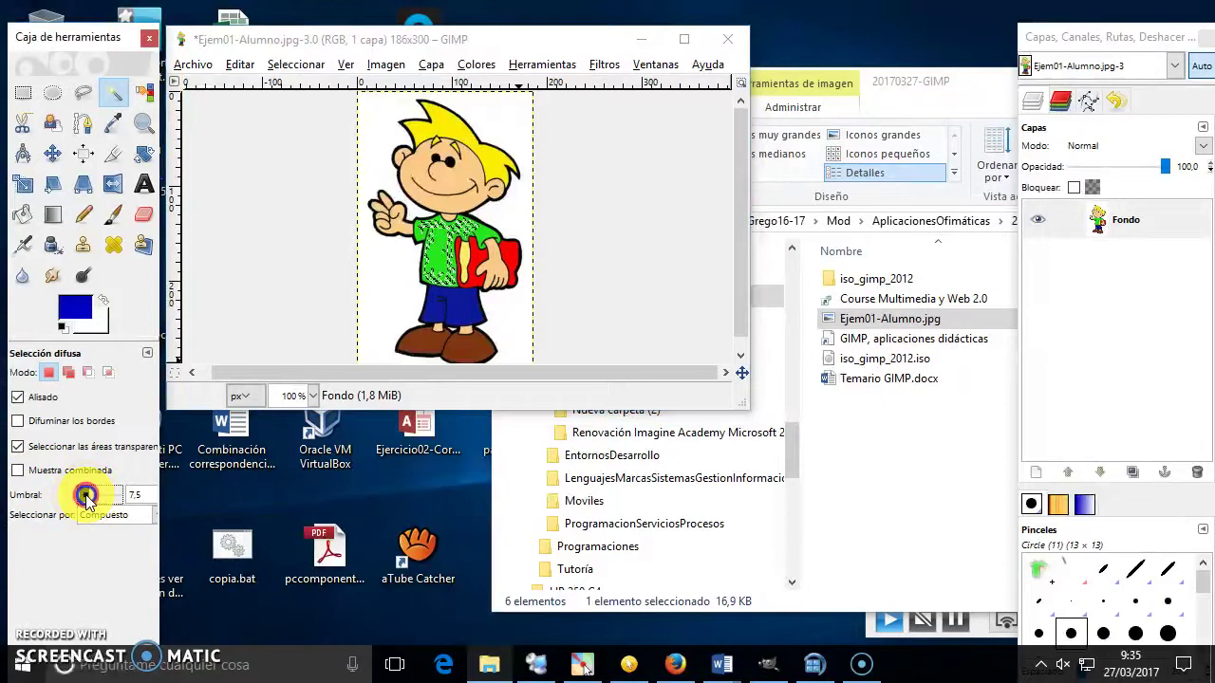
drag(85, 495, 89, 495)
click(442, 277)
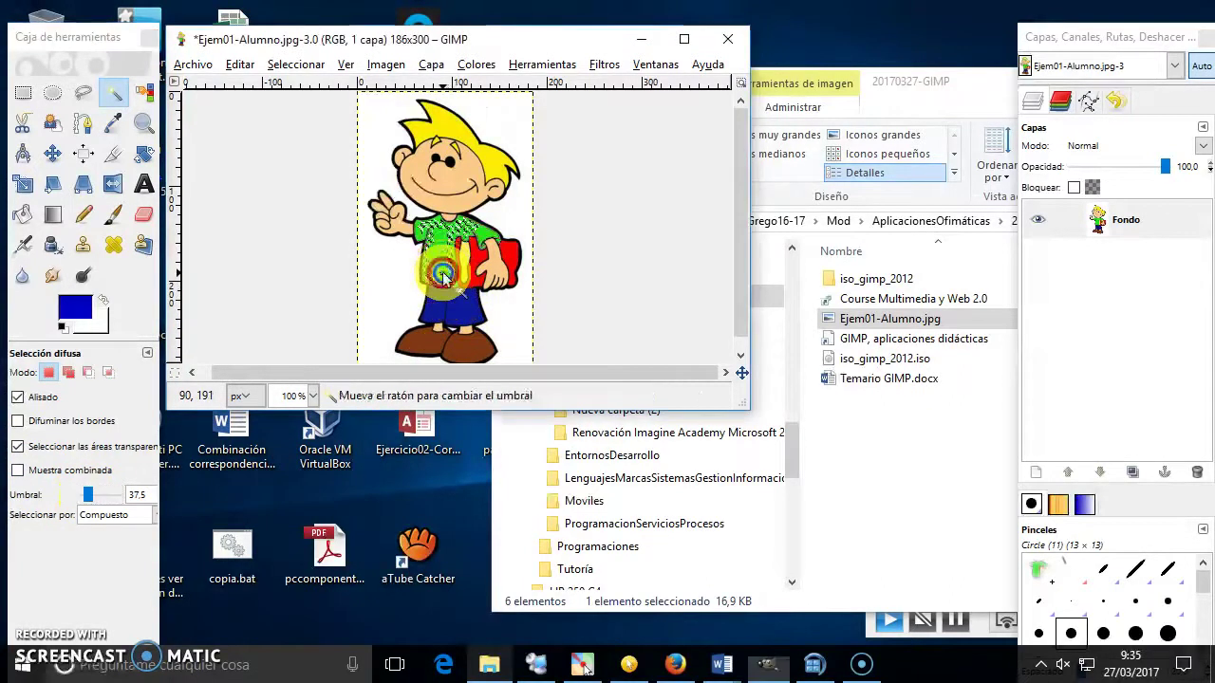
drag(442, 277, 442, 273)
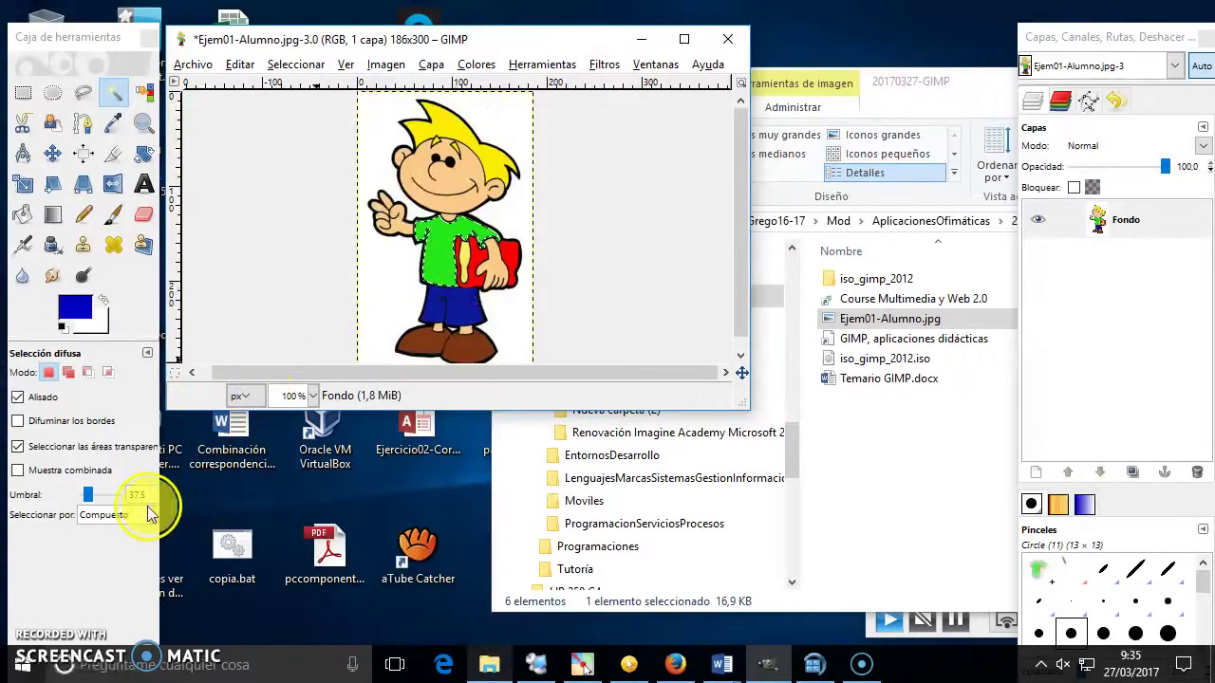
Step: Try thresholds 22.5 and 25, fuzzy-selecting the shirt after each
click(90, 496)
drag(89, 496, 83, 496)
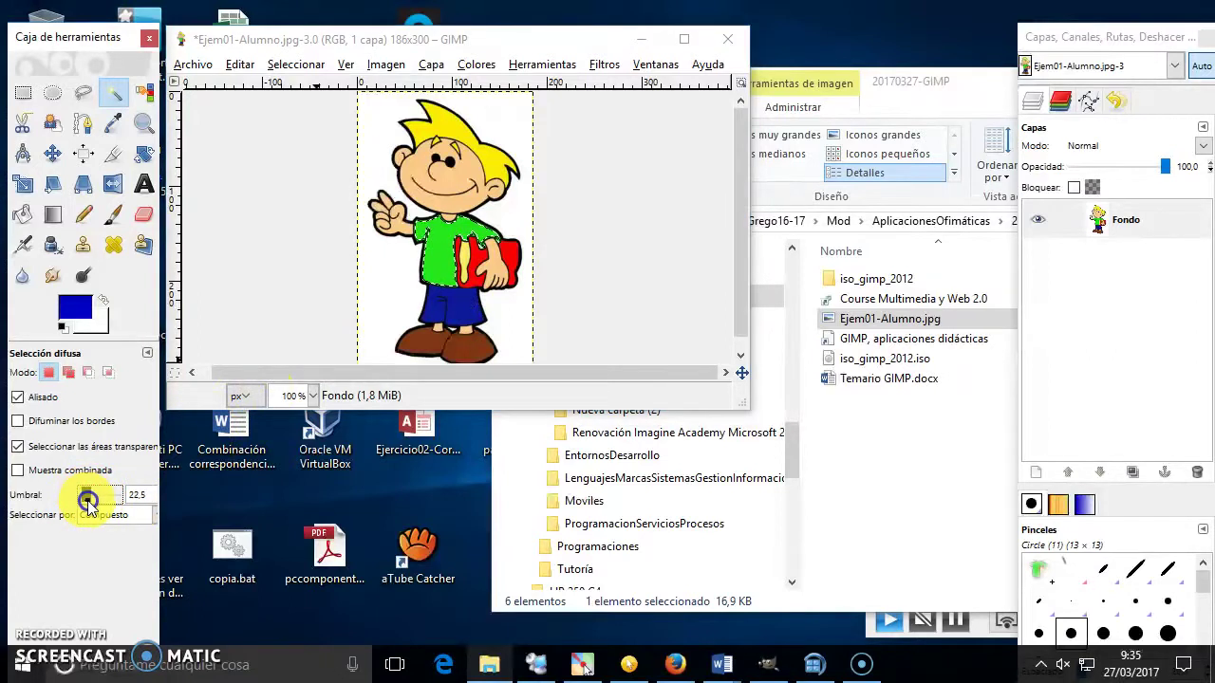
click(373, 261)
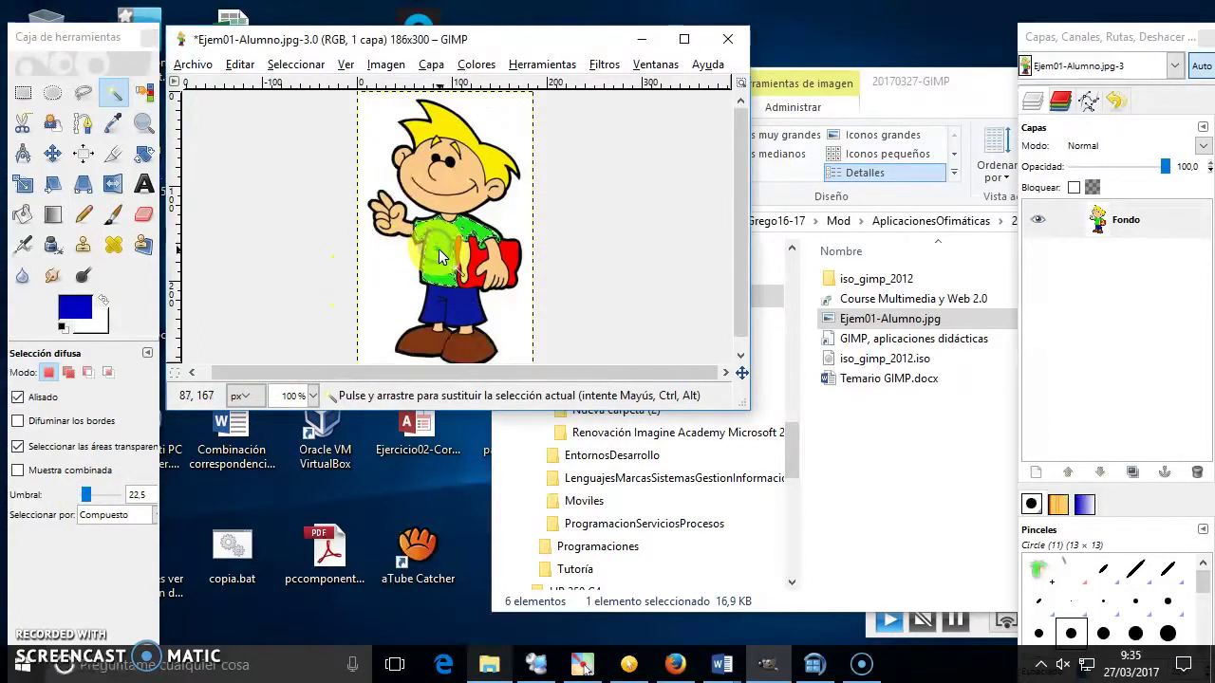
click(444, 290)
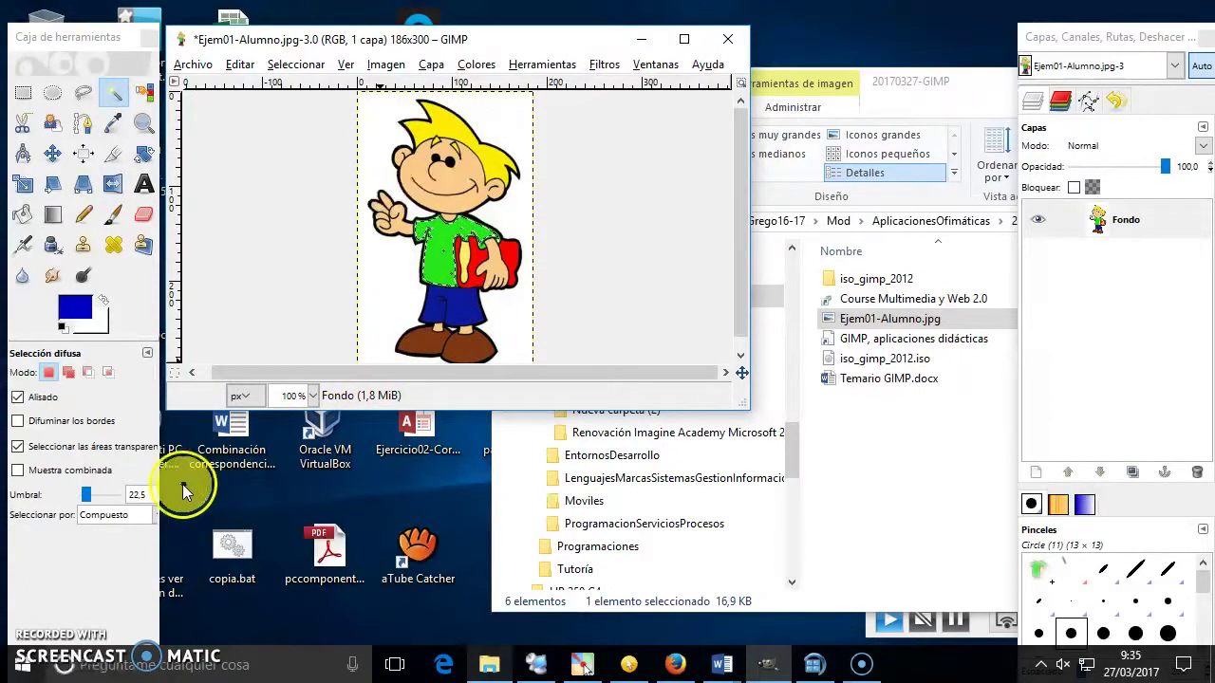
click(140, 495)
key(BackSpace)
key(BackSpace)
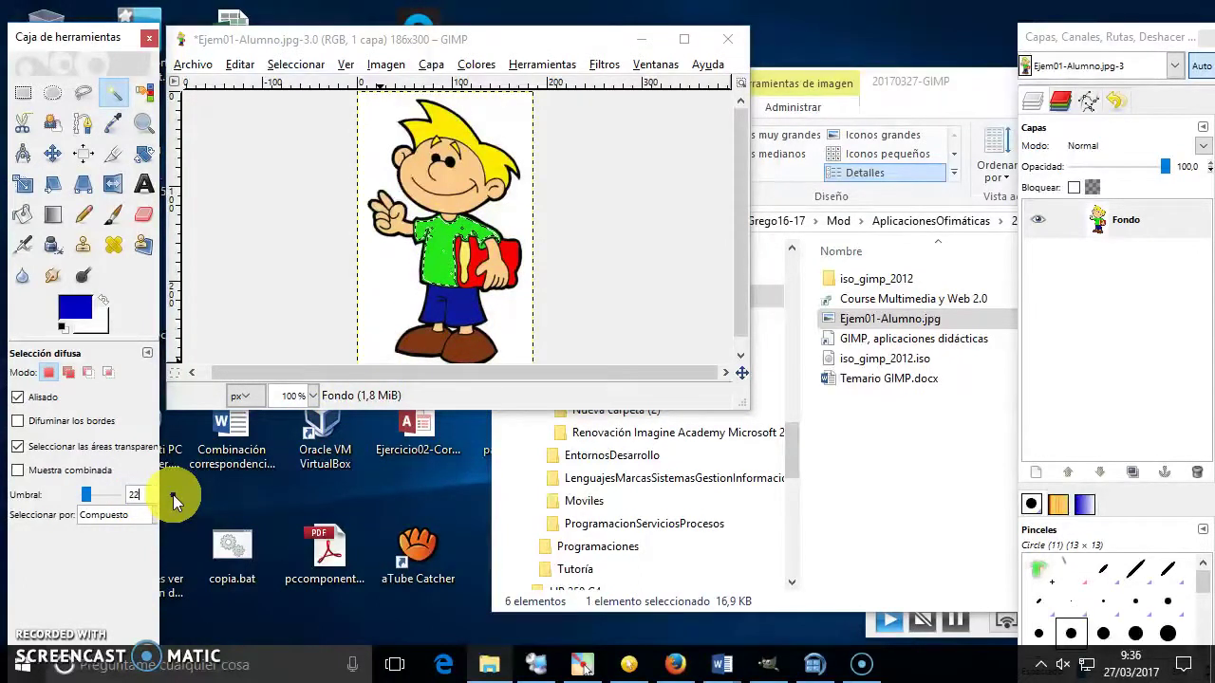
text(5)
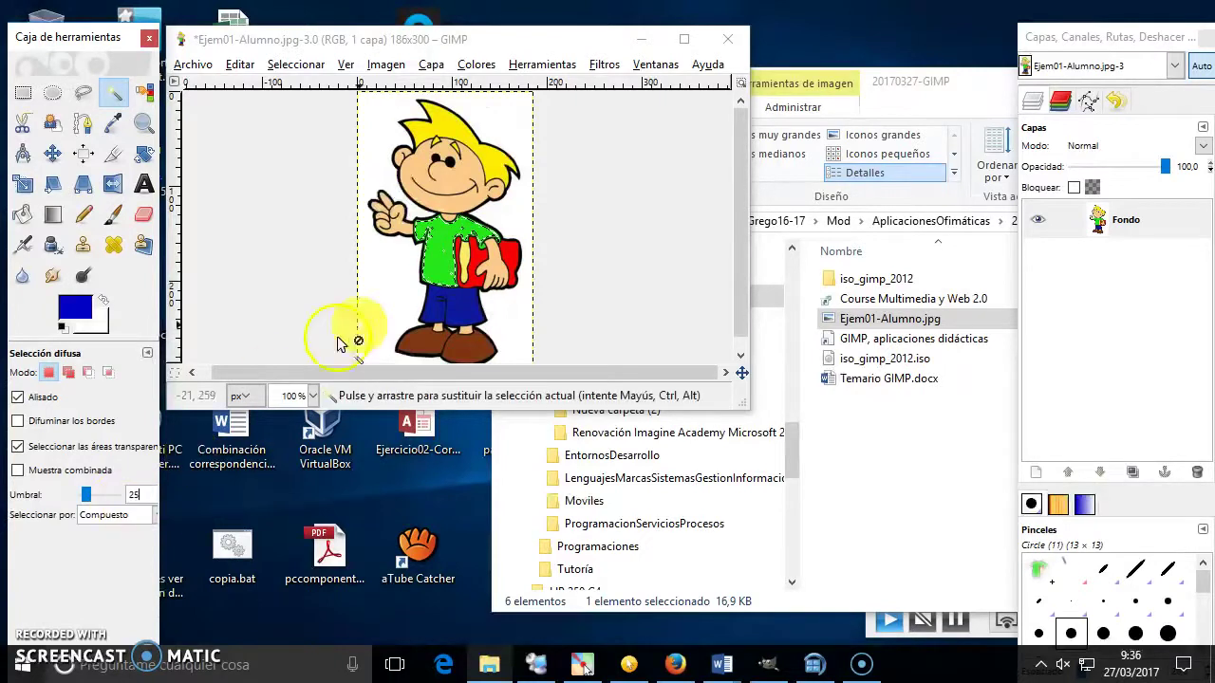
click(446, 237)
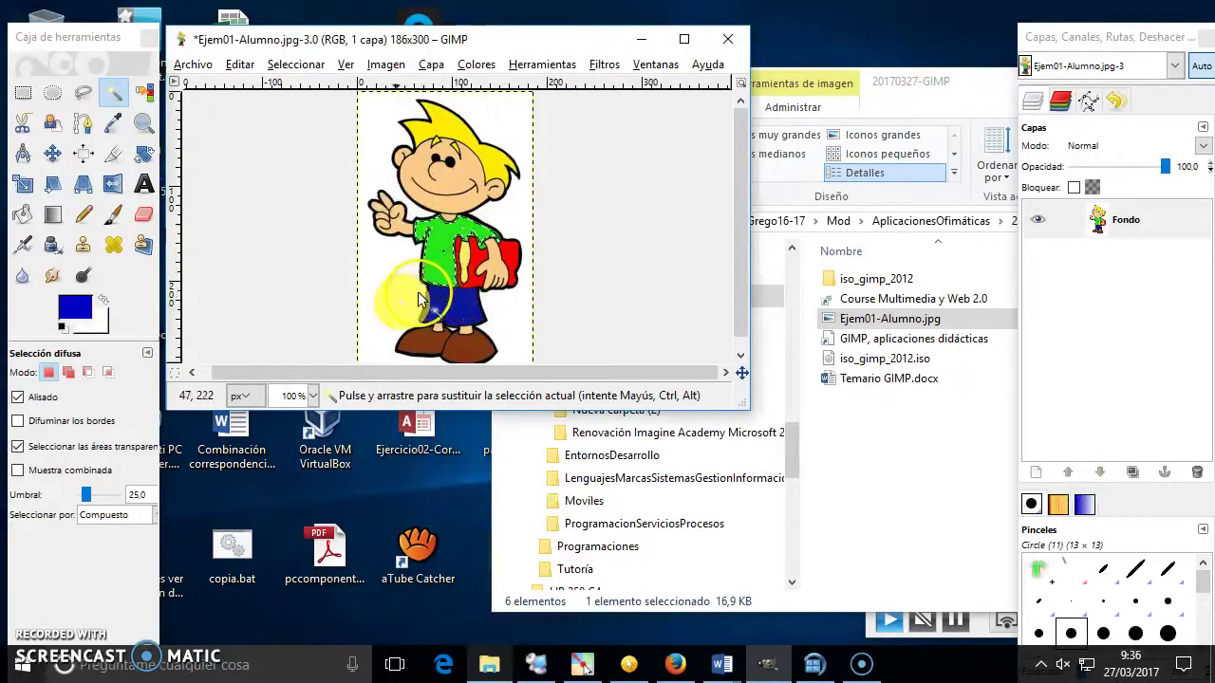
Step: Try thresholds 30 and 35, then fuzzy-select the shirt at threshold 40
click(145, 493)
text(30)
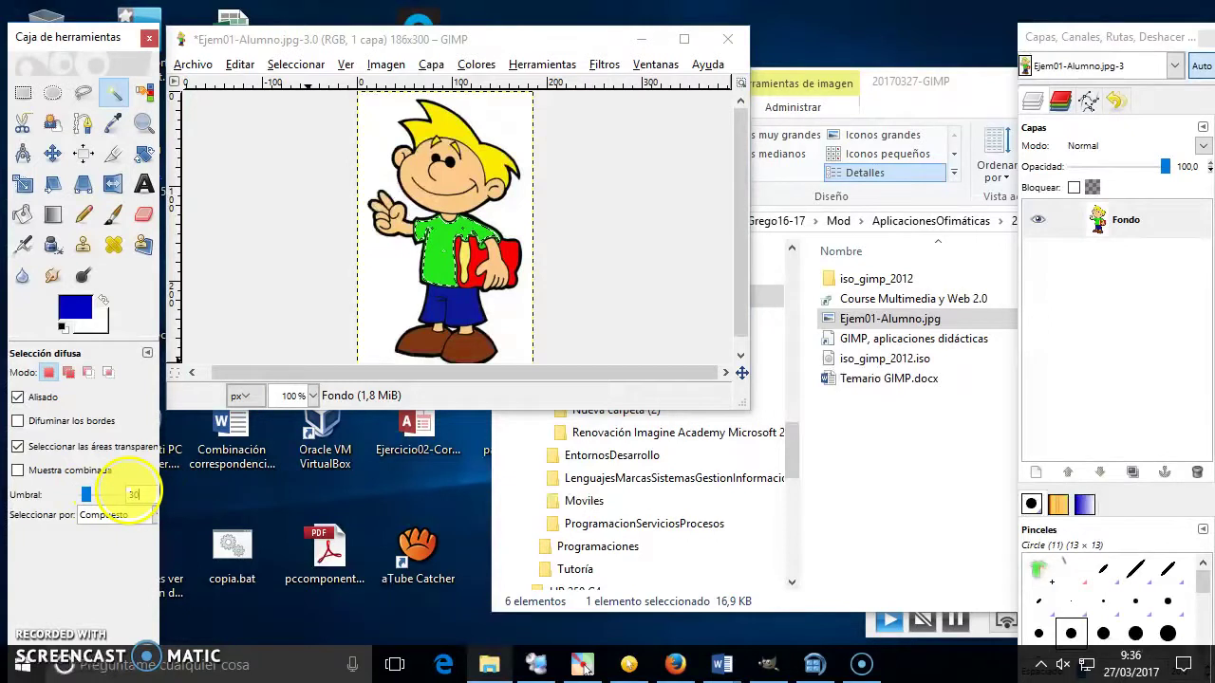
click(427, 261)
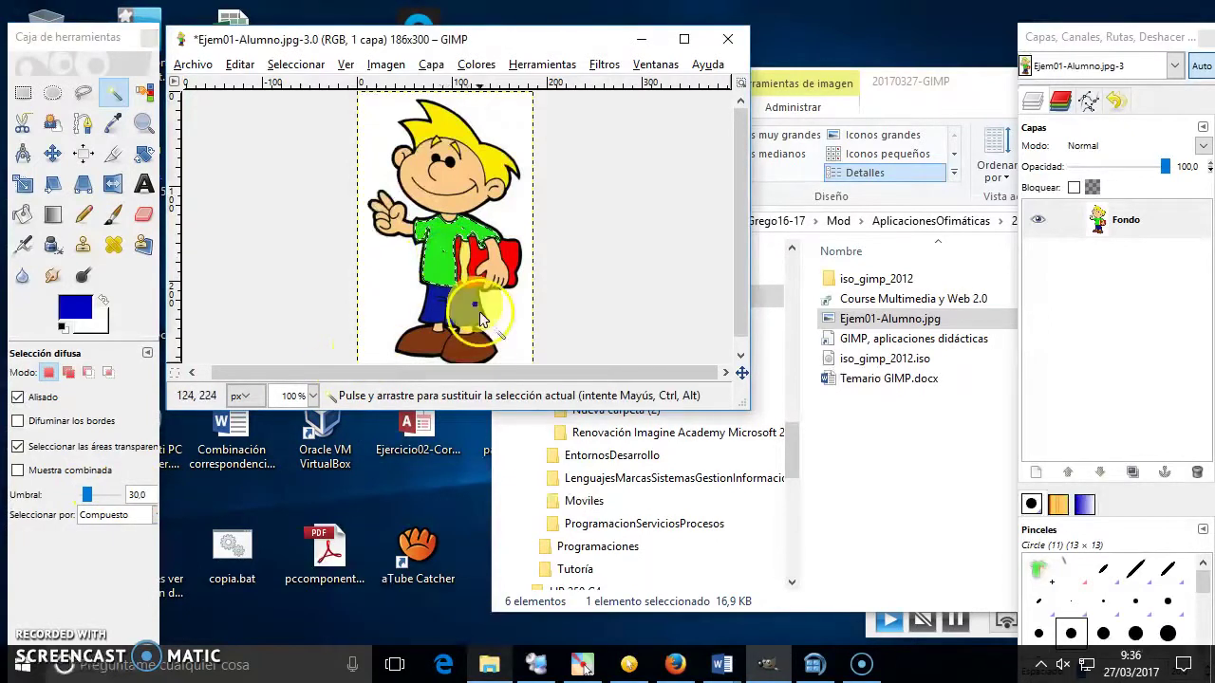
click(133, 489)
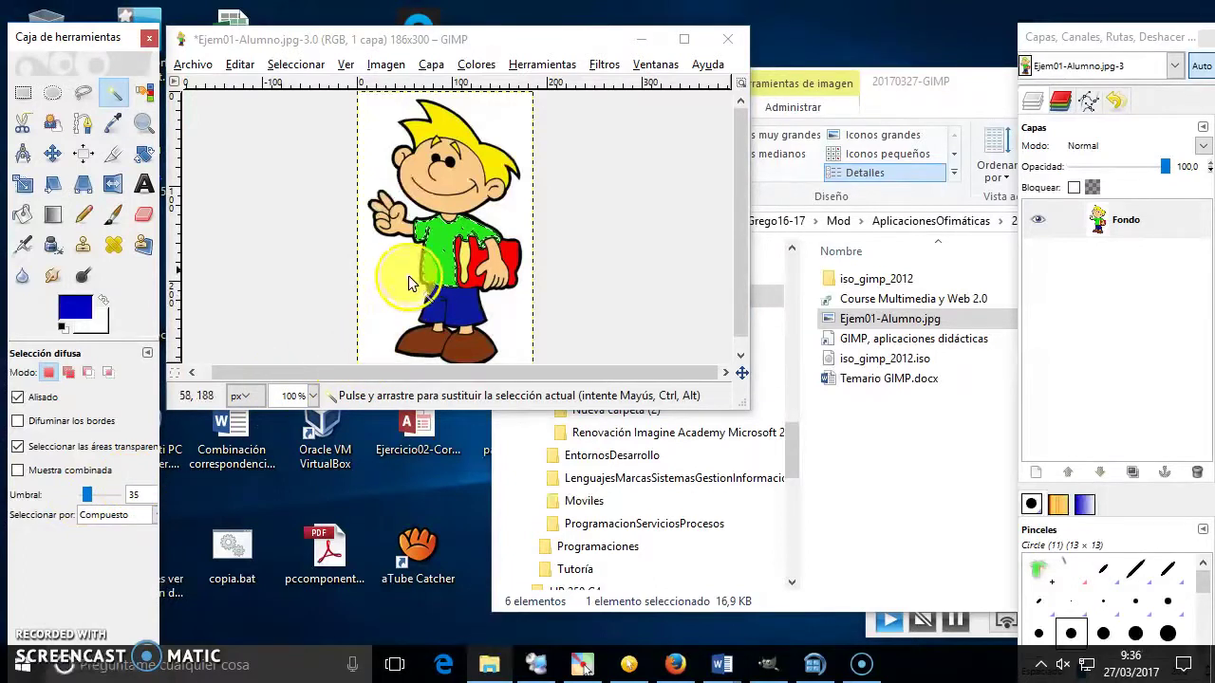
click(432, 254)
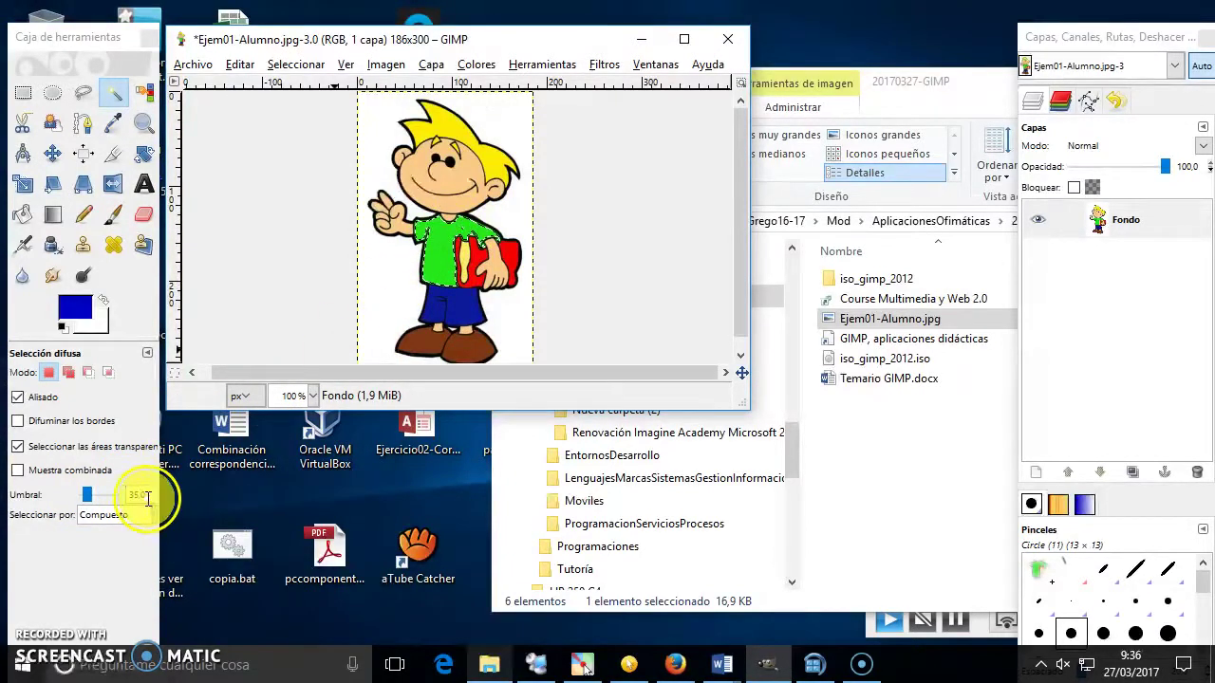
double_click(84, 498)
text(40)
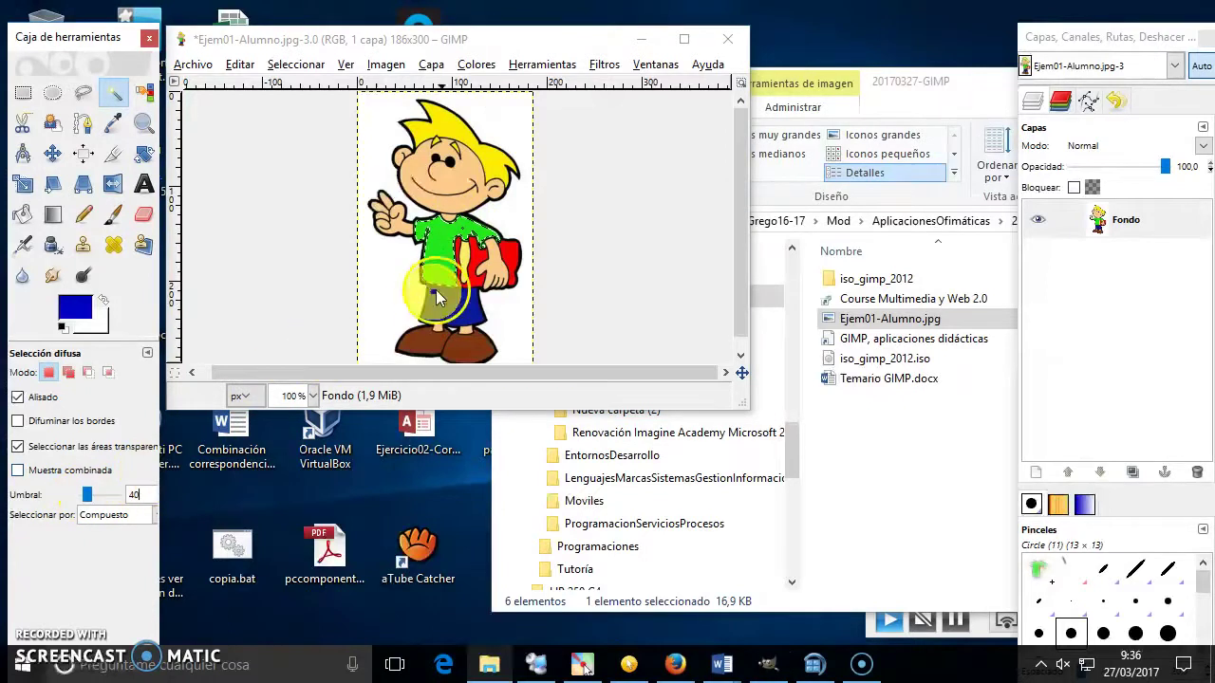
click(436, 290)
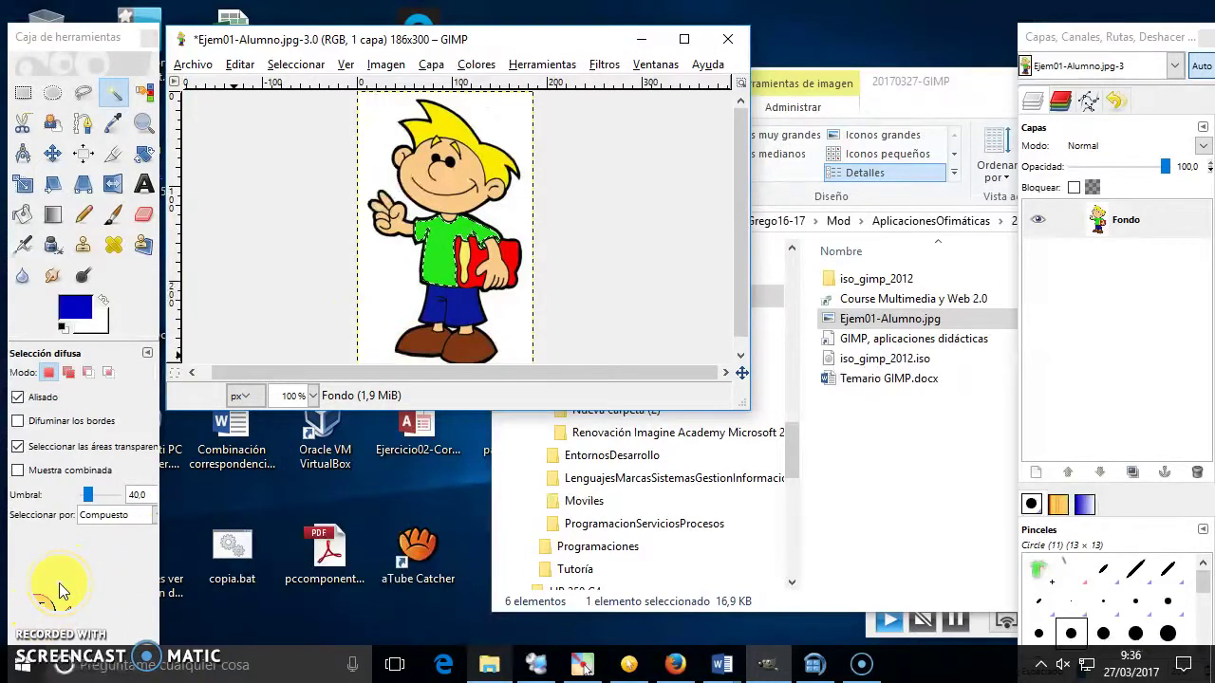
click(239, 66)
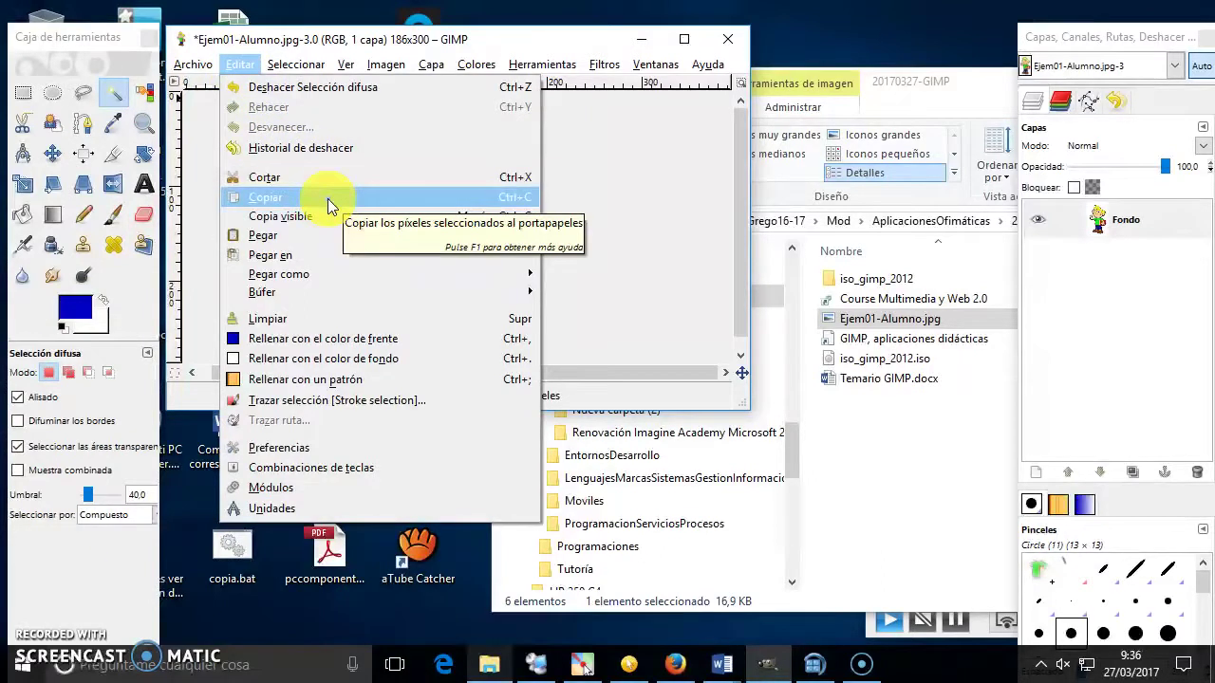
Step: Copy the selected green shirt and paste it into a new blank image
click(328, 199)
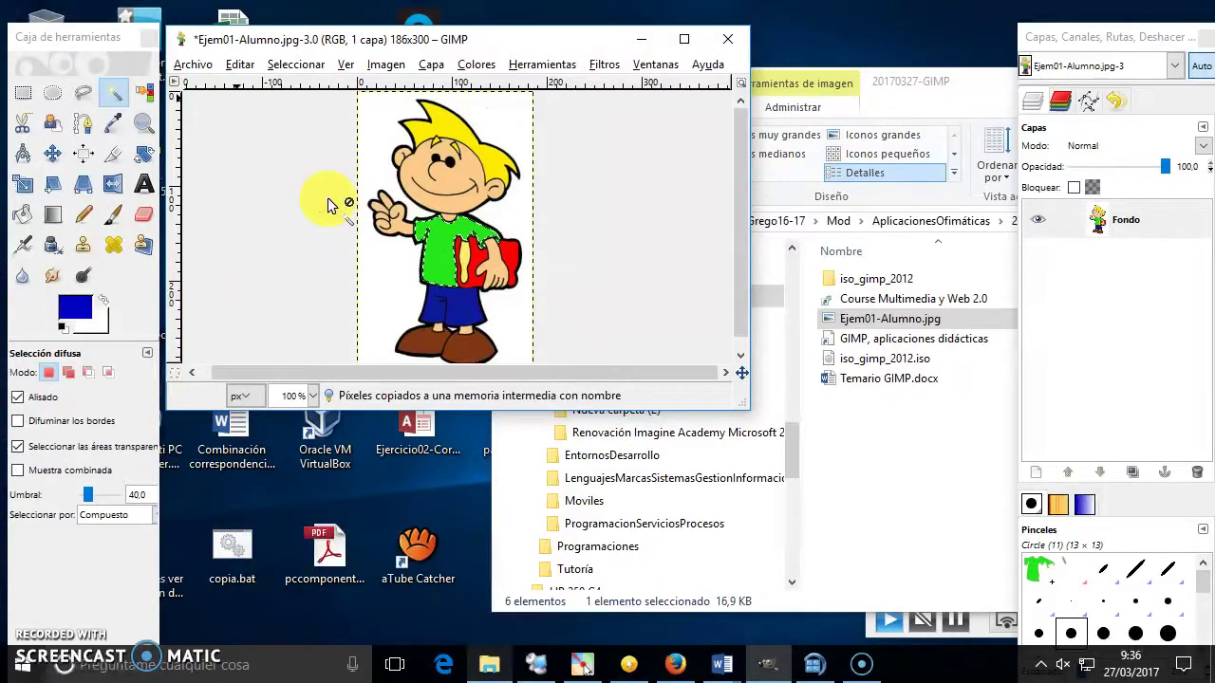
click(195, 65)
click(220, 91)
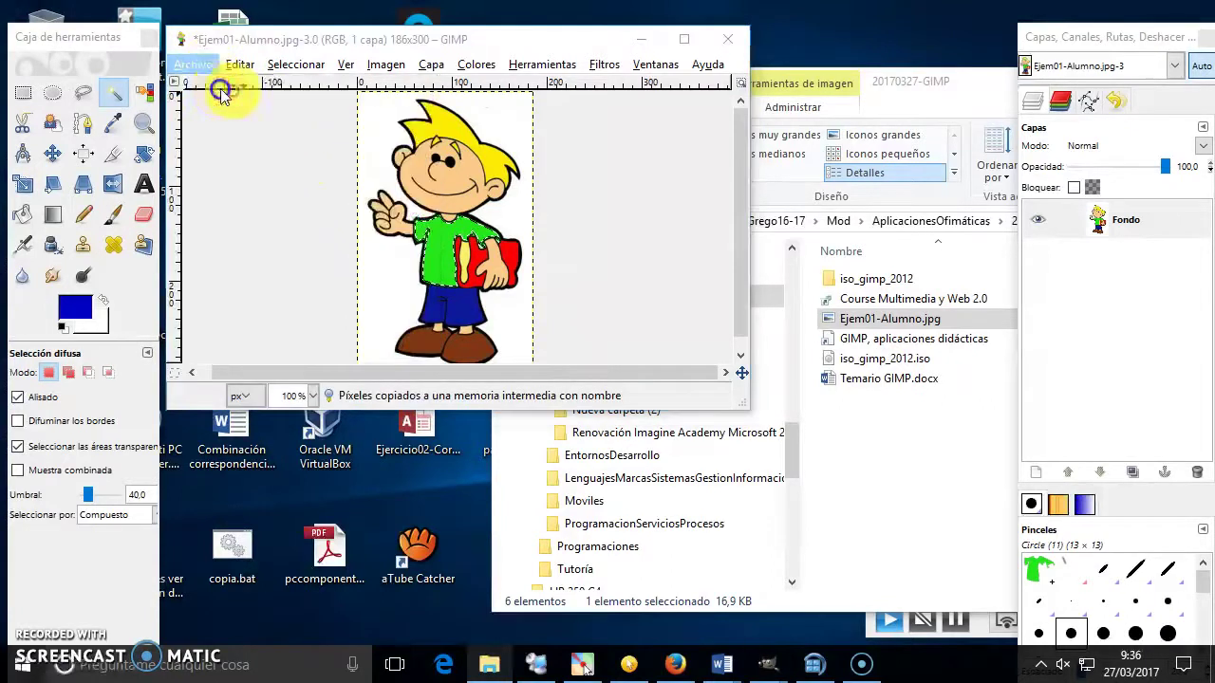
click(266, 258)
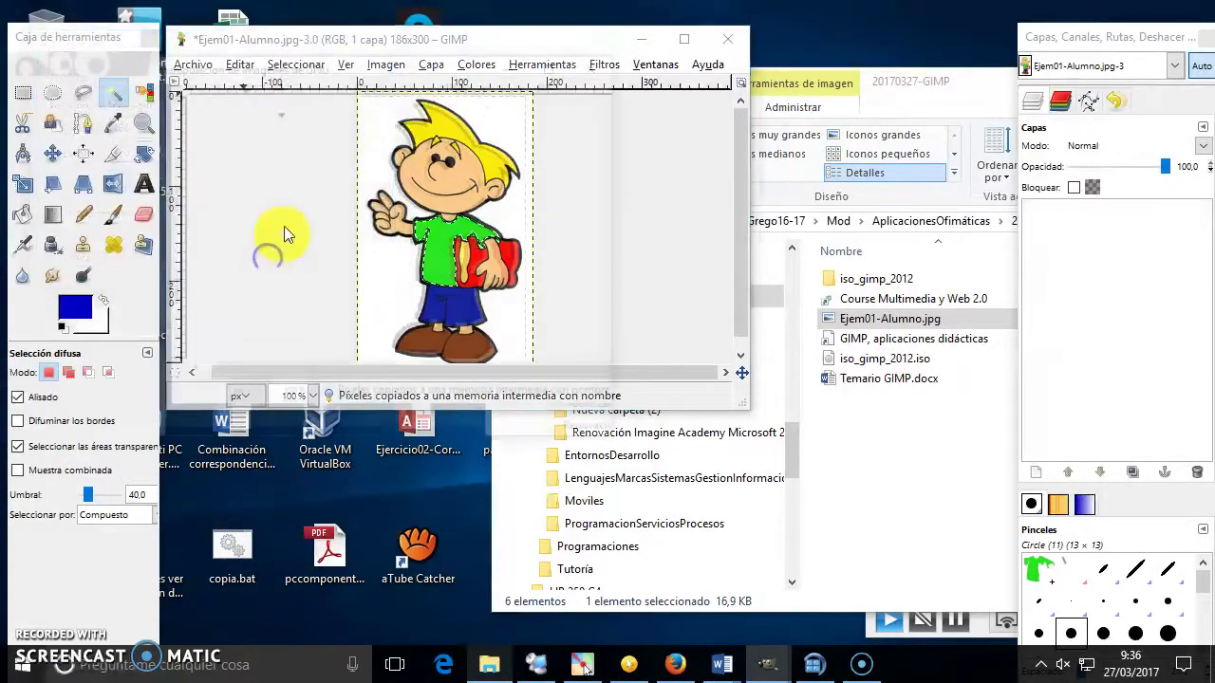
click(237, 88)
click(275, 59)
click(192, 89)
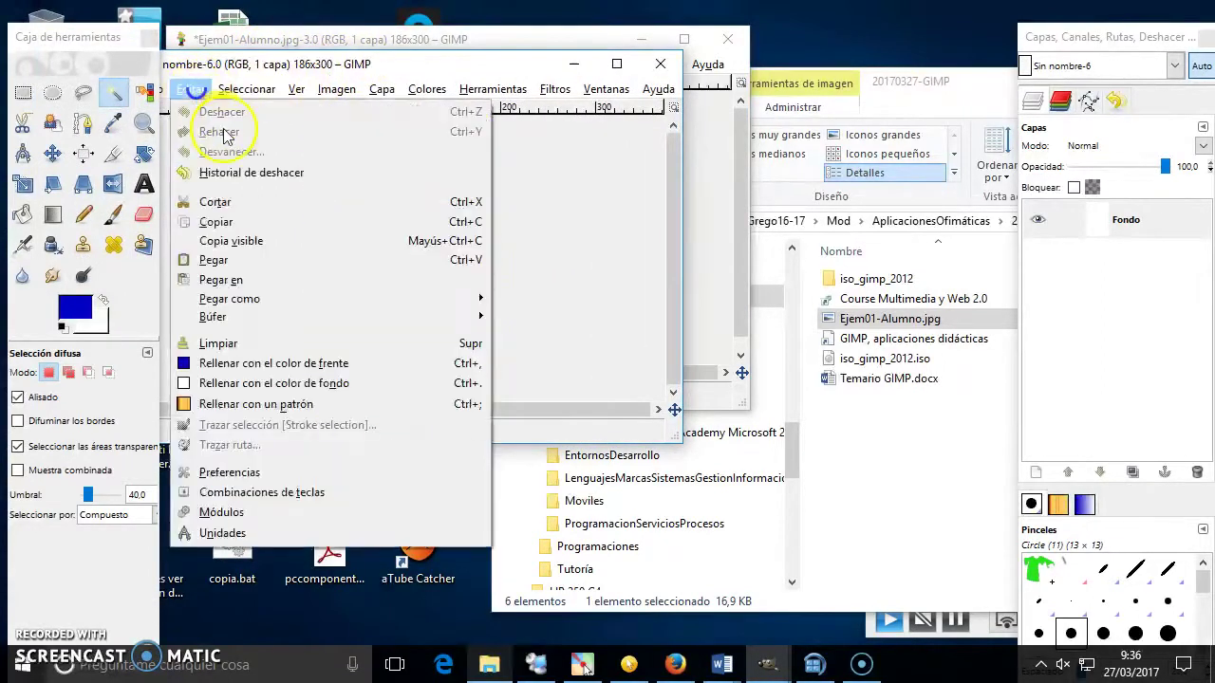
click(238, 259)
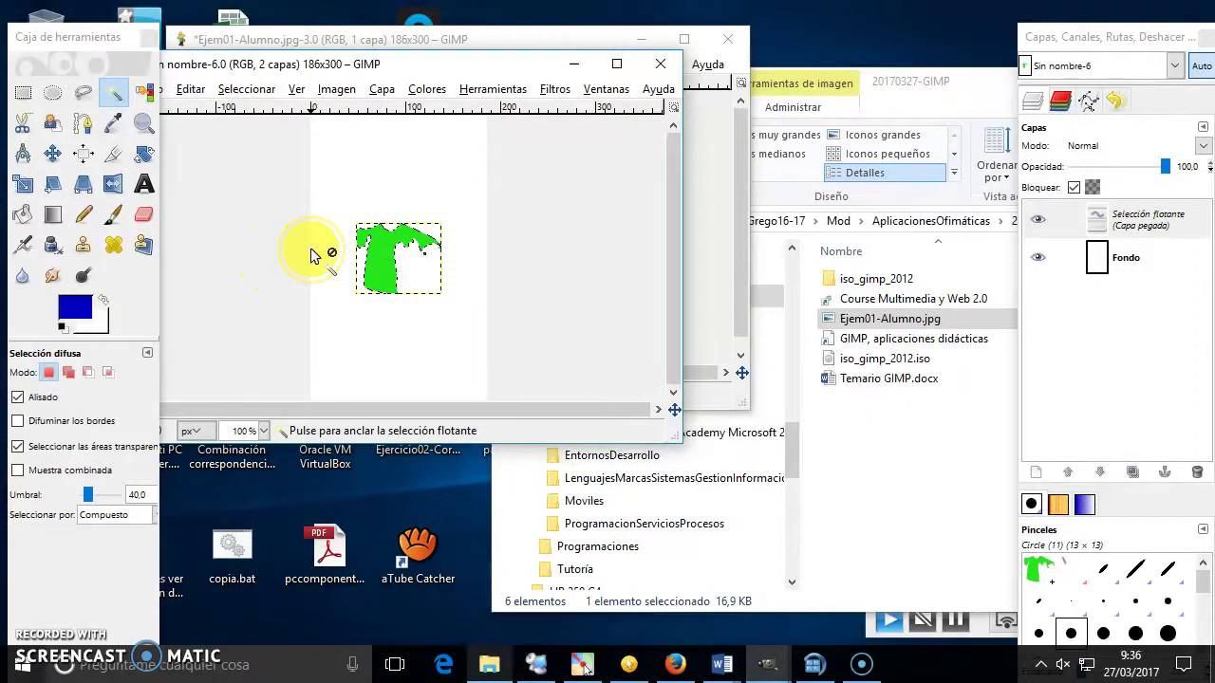
Step: Move the untitled image window aside and close it, prompting to save
mouse_move(318, 73)
mouse_down()
mouse_move(609, 199)
mouse_move(793, 135)
mouse_up()
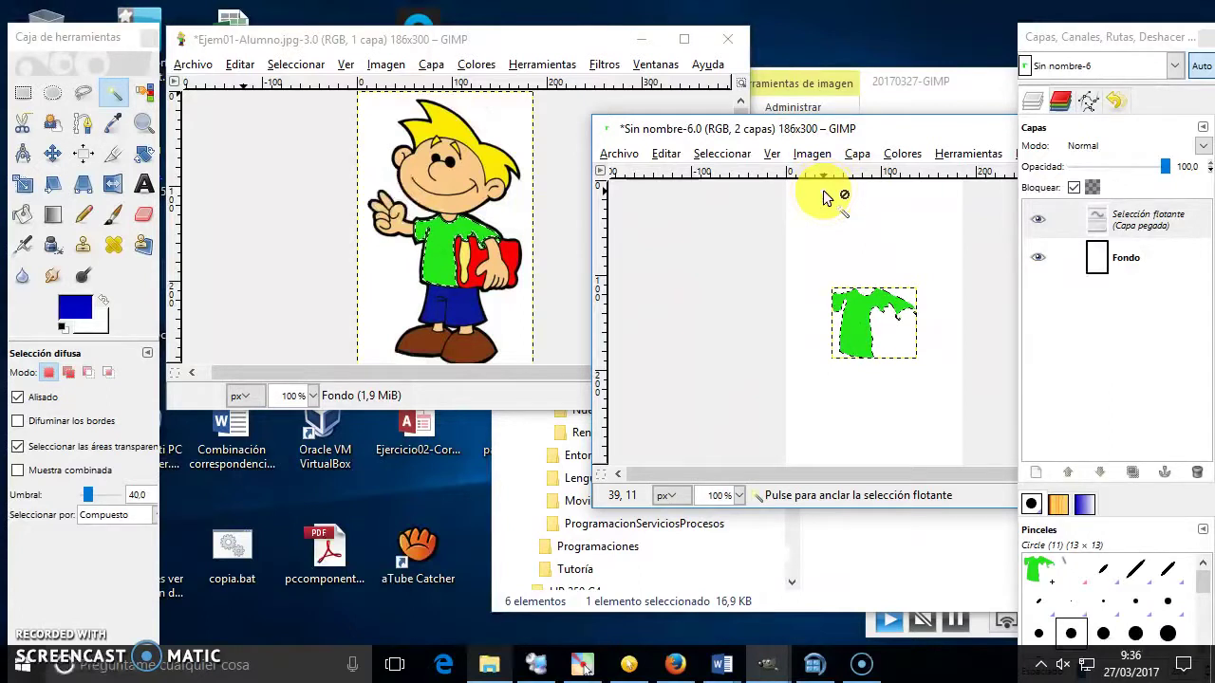
drag(860, 131, 427, 143)
click(707, 152)
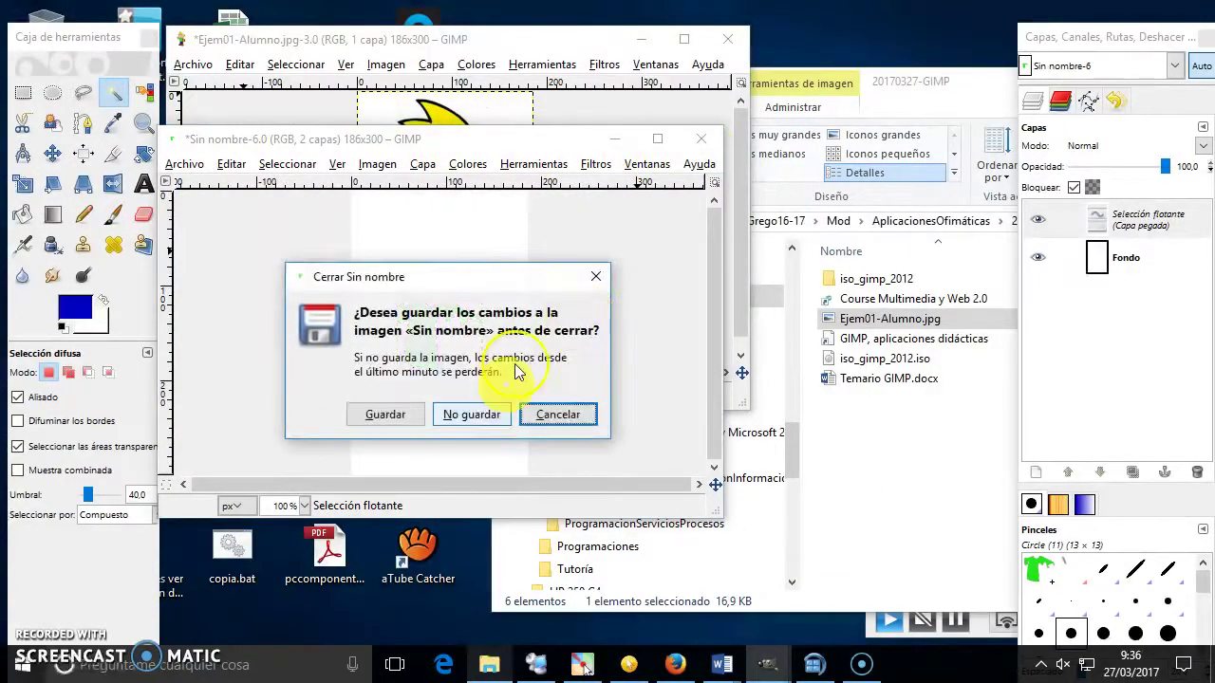
Step: Discard the untitled shirt image unsaved, and enable feathered edges for fuzzy selection at radius 4.7
click(461, 412)
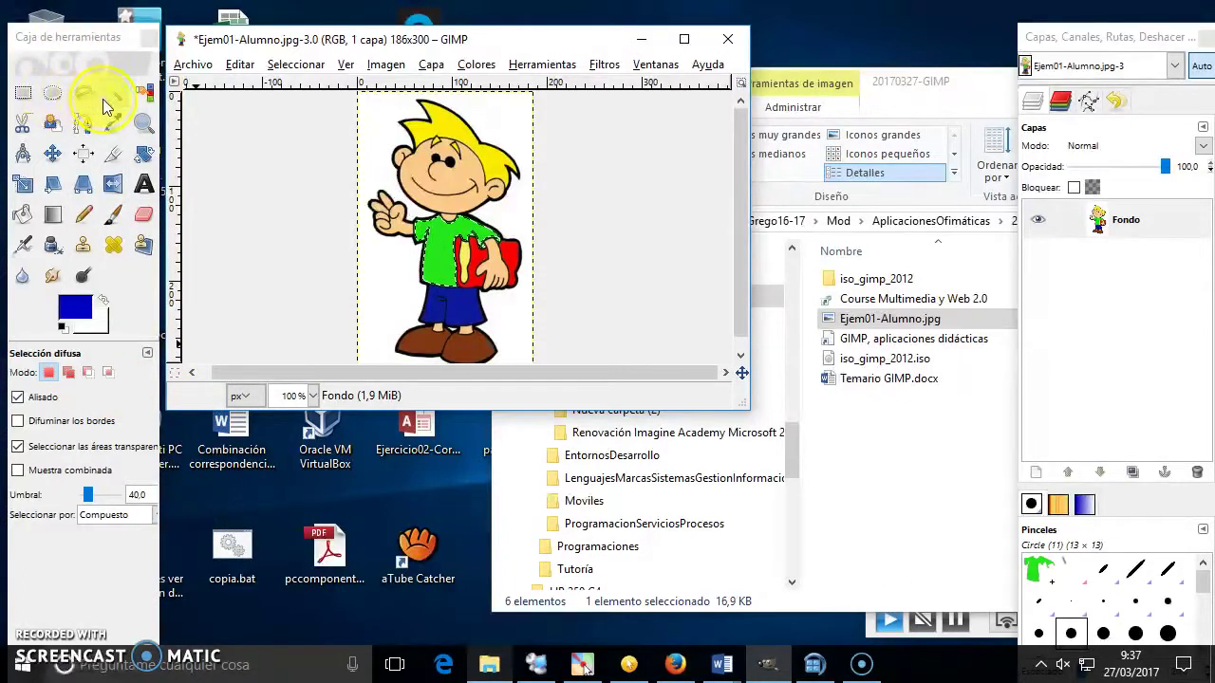
click(49, 422)
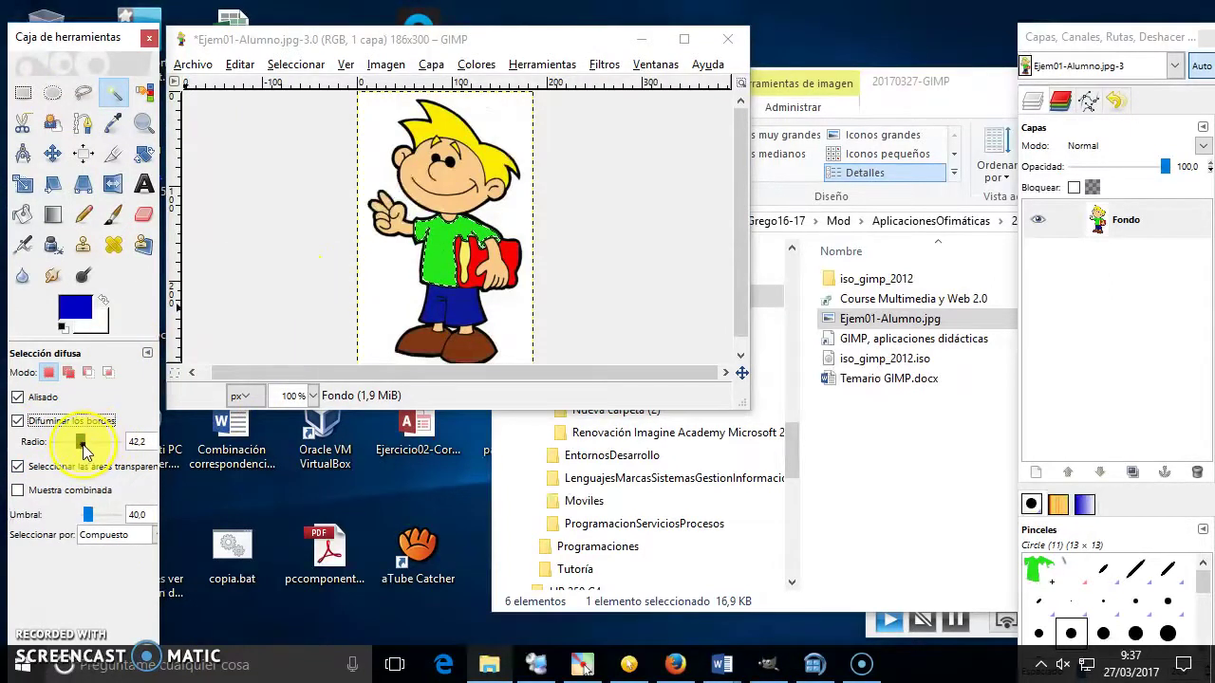
drag(80, 446, 60, 460)
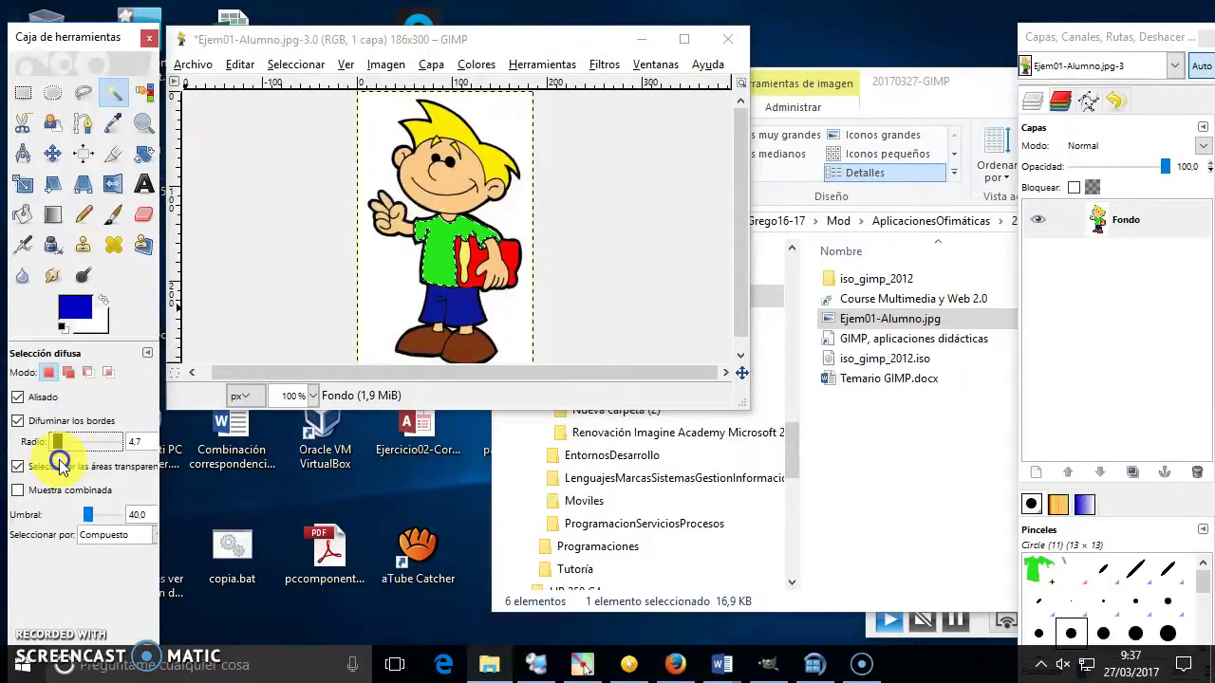
Step: Set the feather radius to 57.8 and fuzzy-select the green shirt
click(326, 332)
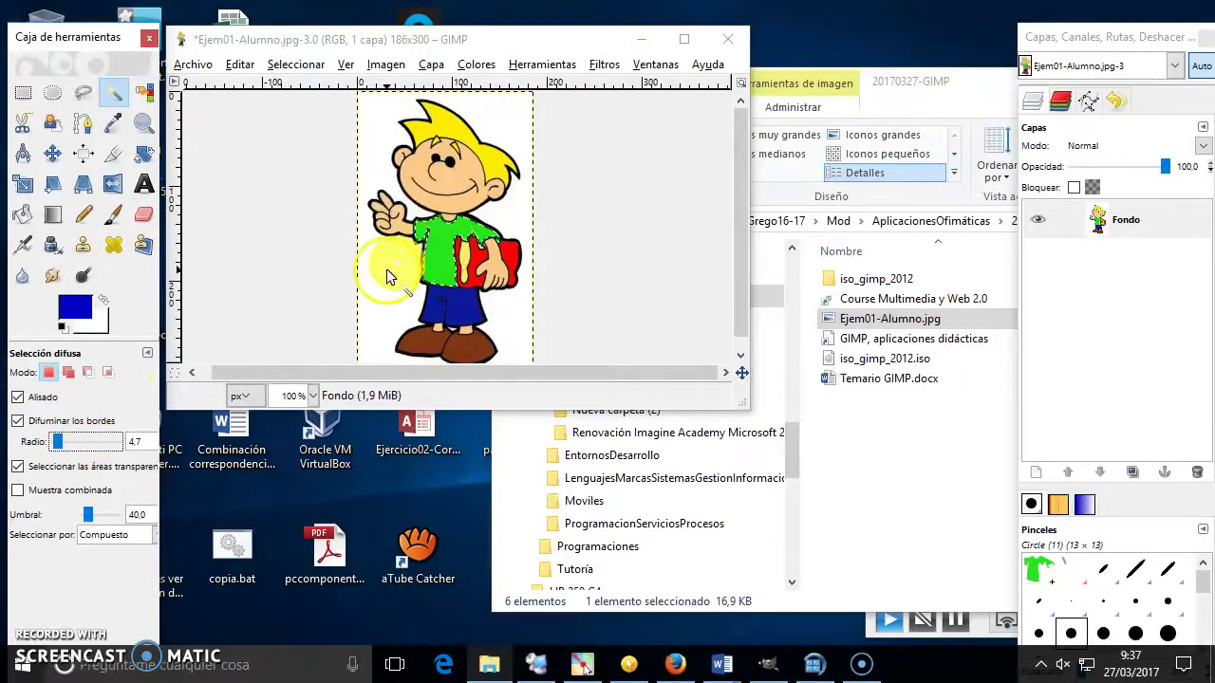
drag(57, 453, 90, 443)
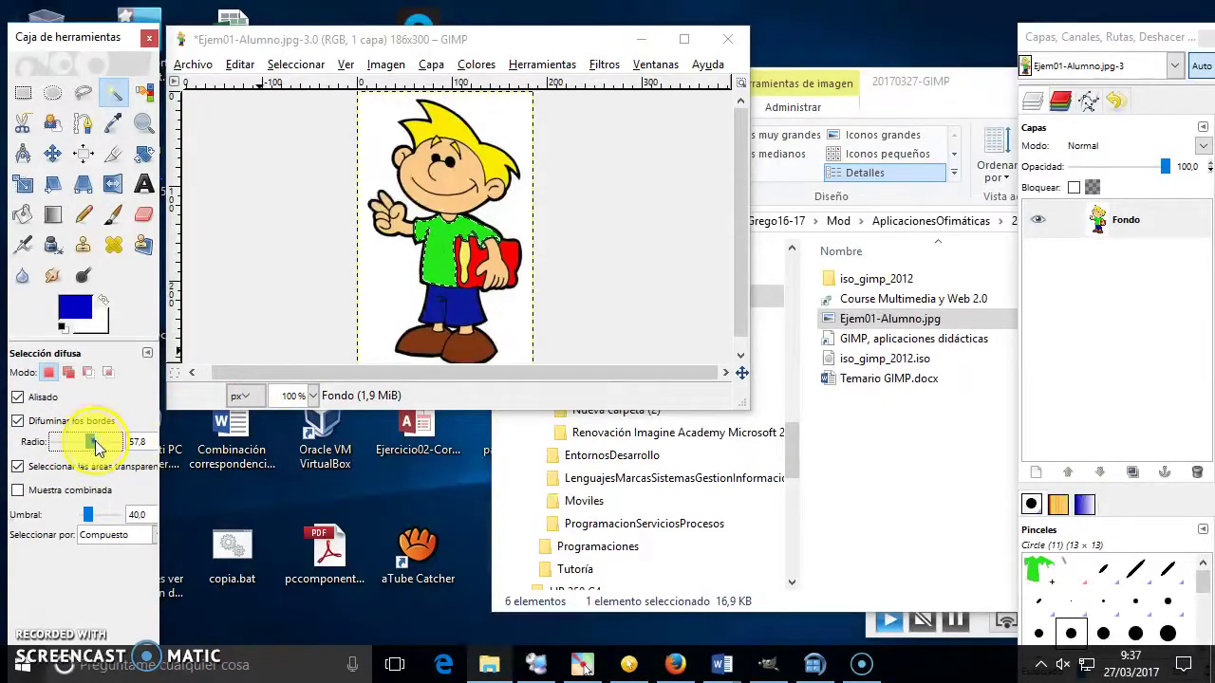
click(442, 249)
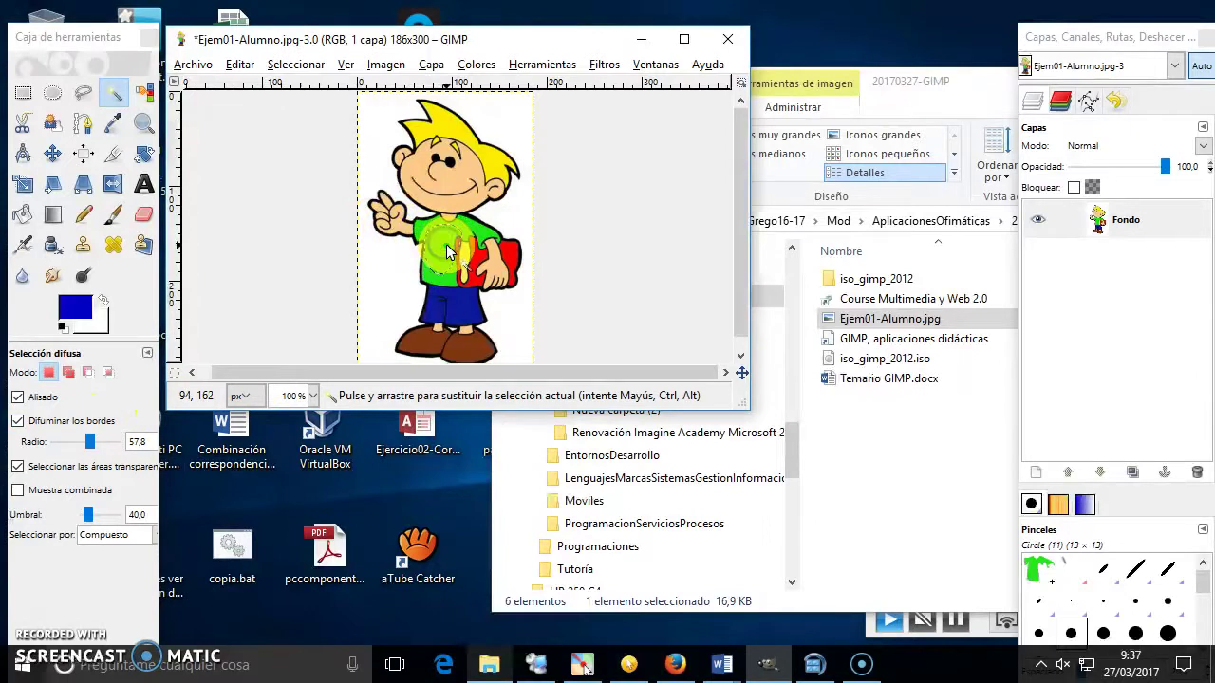
click(440, 283)
click(438, 250)
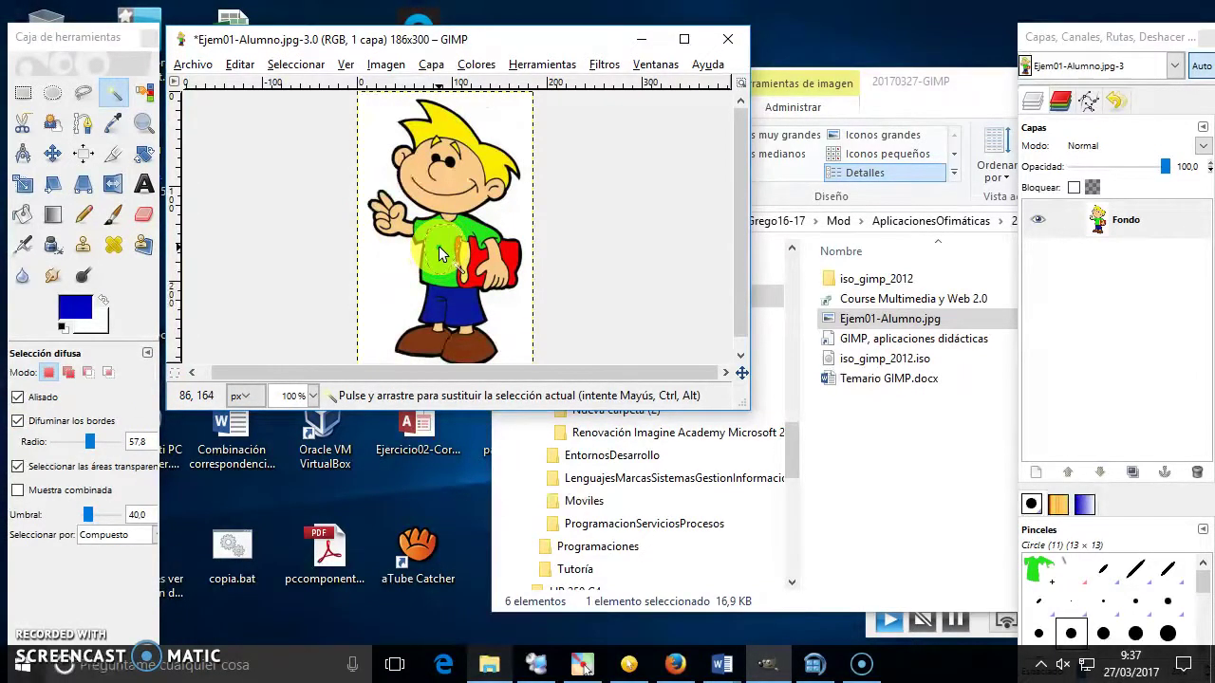
click(446, 234)
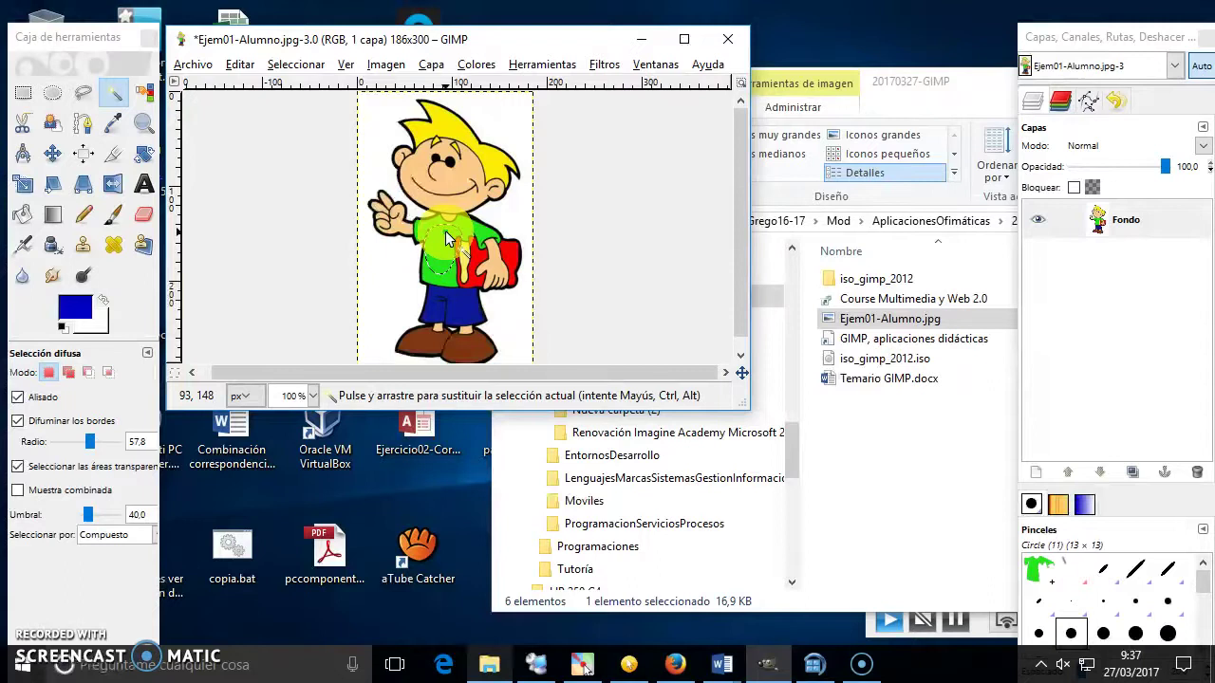
click(240, 64)
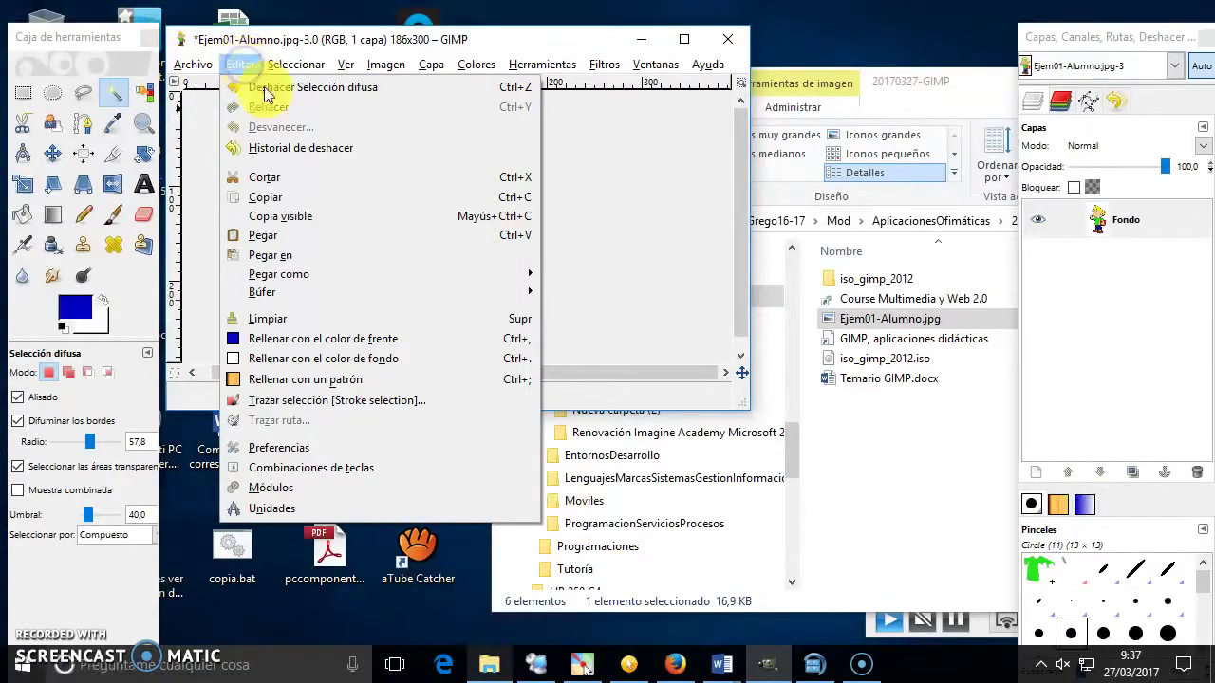
Step: Paste the copied soft-edged shirt into a new 186x300 image, then reset feather radius to 0.0
click(318, 198)
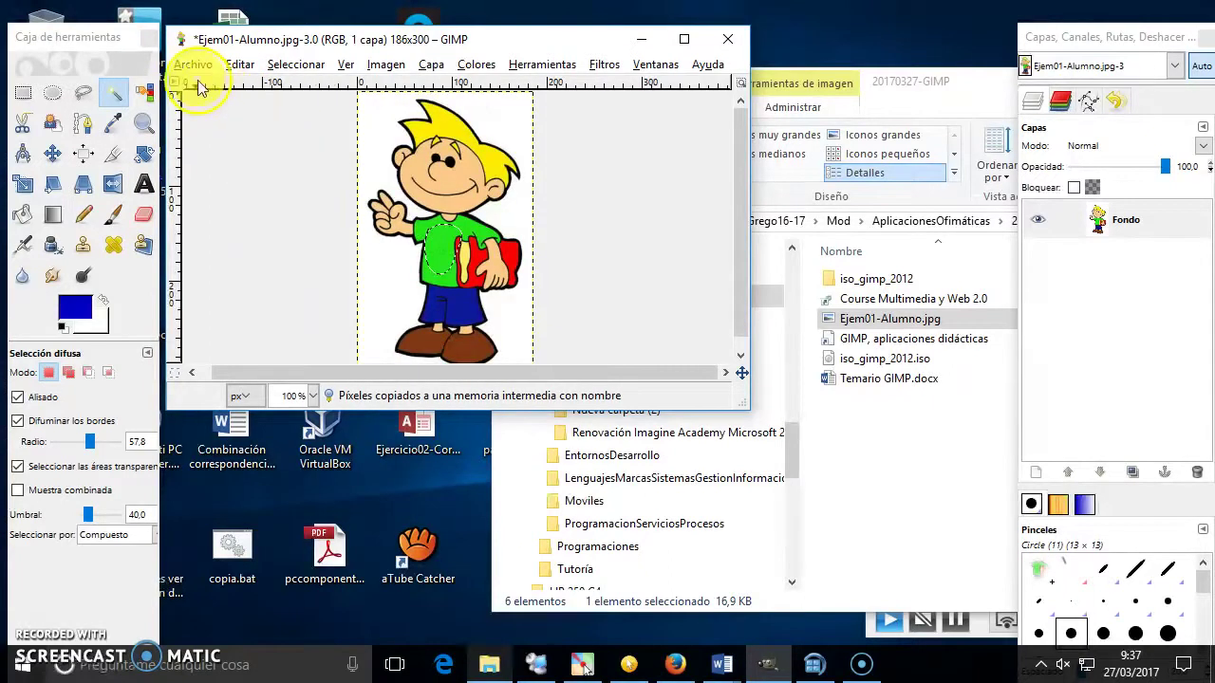
click(192, 64)
click(204, 83)
click(254, 260)
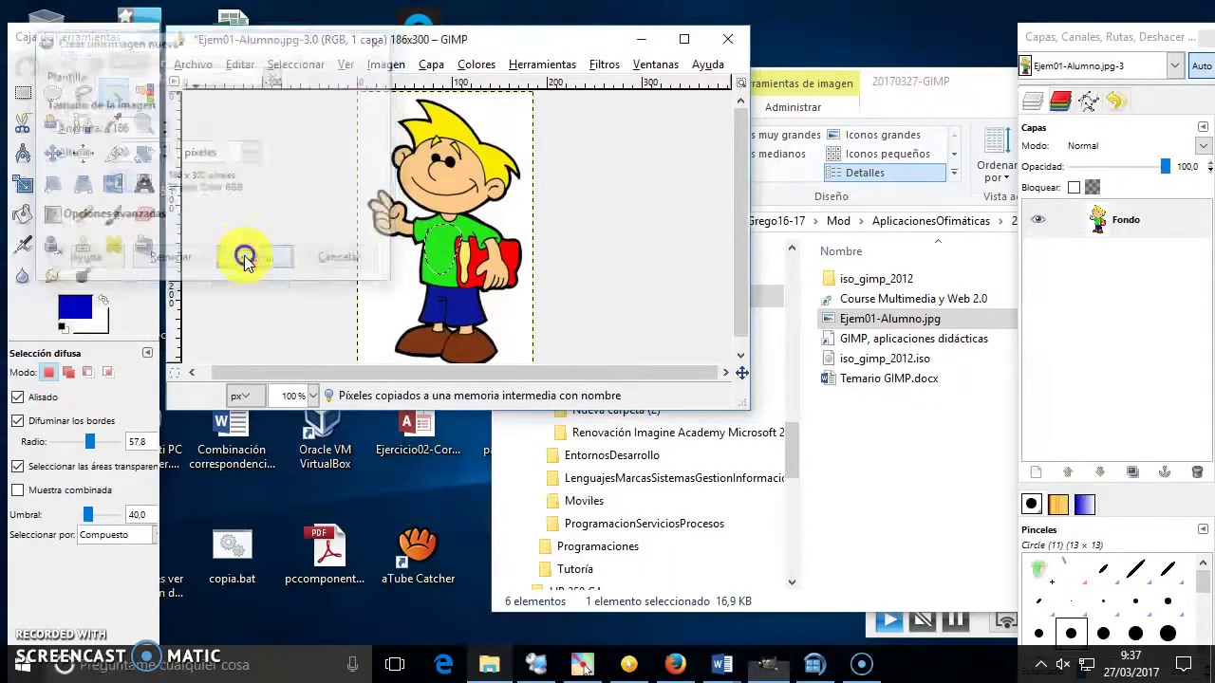
click(206, 163)
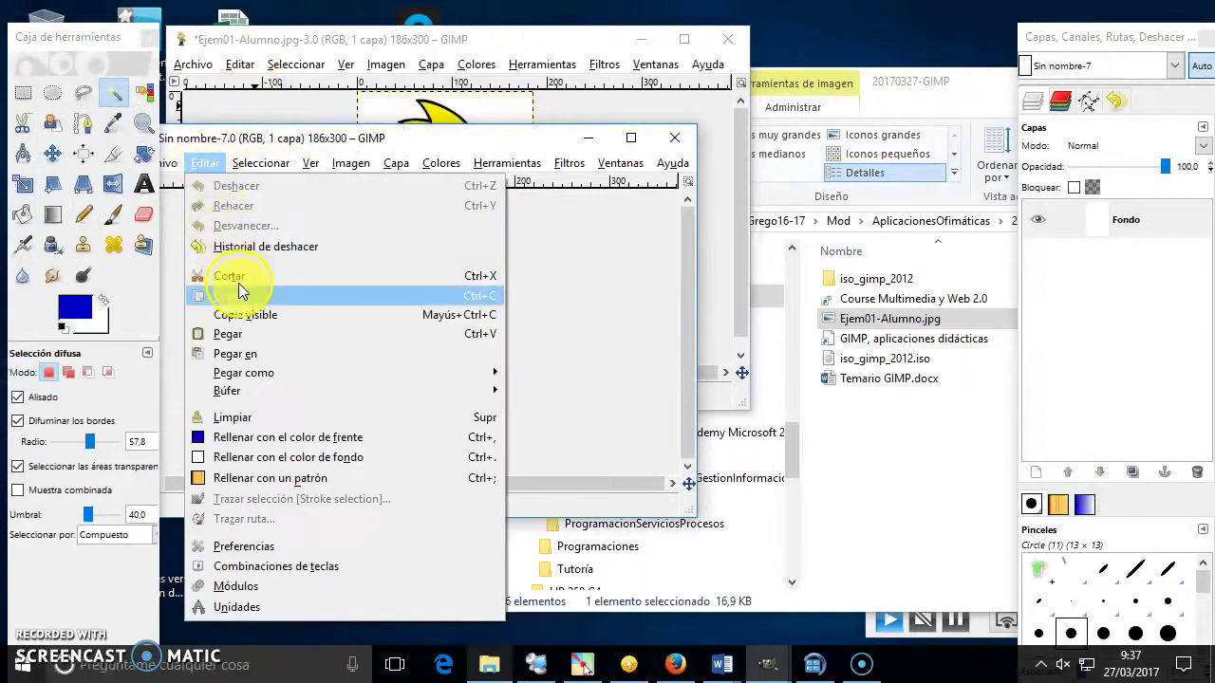
click(237, 335)
mouse_move(386, 139)
mouse_down()
mouse_move(441, 173)
mouse_move(479, 254)
mouse_up()
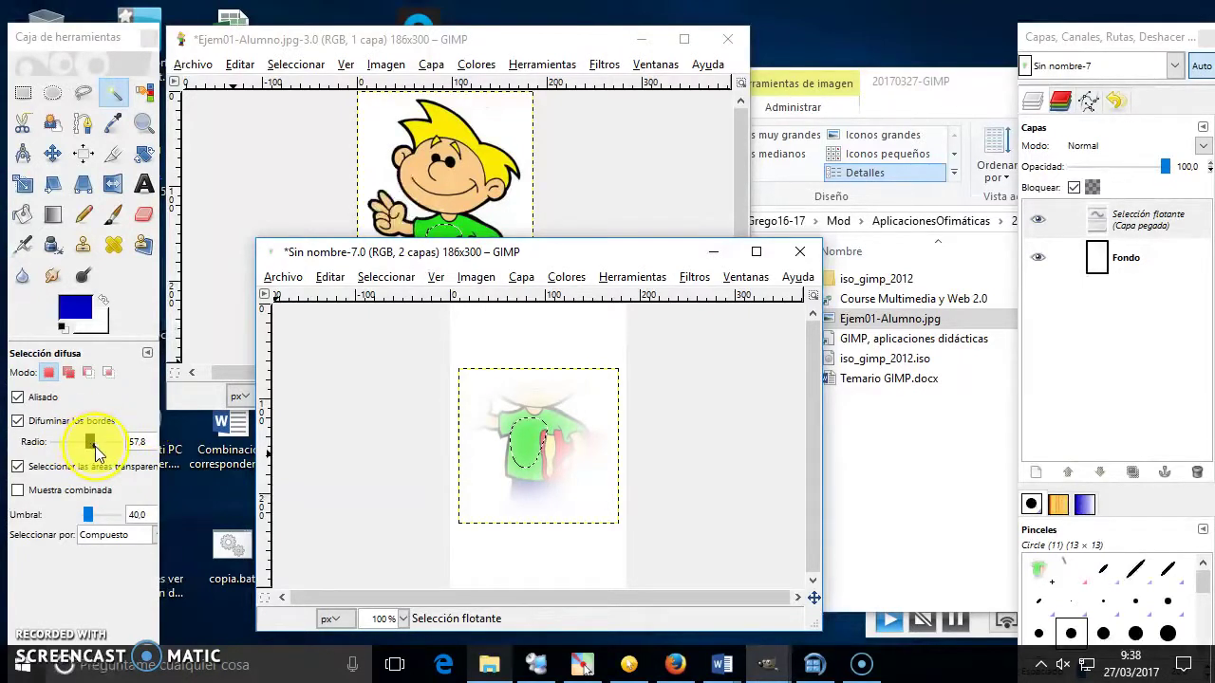
drag(89, 443, 47, 448)
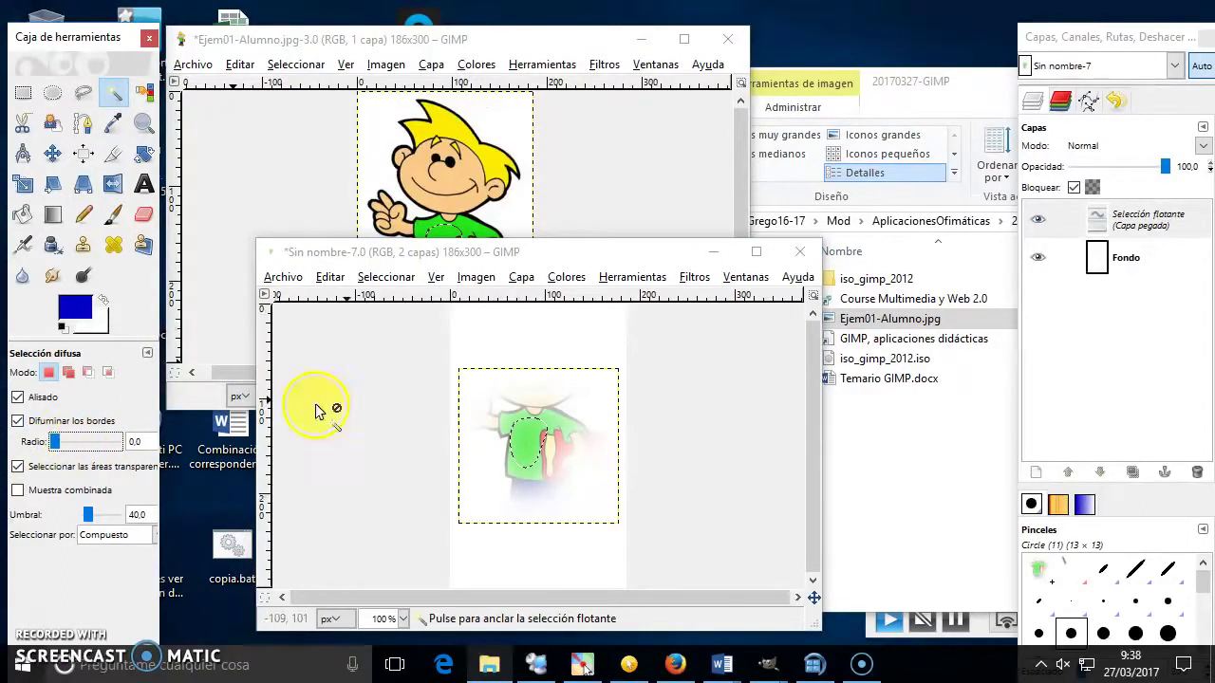
Step: Discard the soft-edged shirt image unsaved and copy the hard-edged shirt selection
click(800, 252)
click(569, 527)
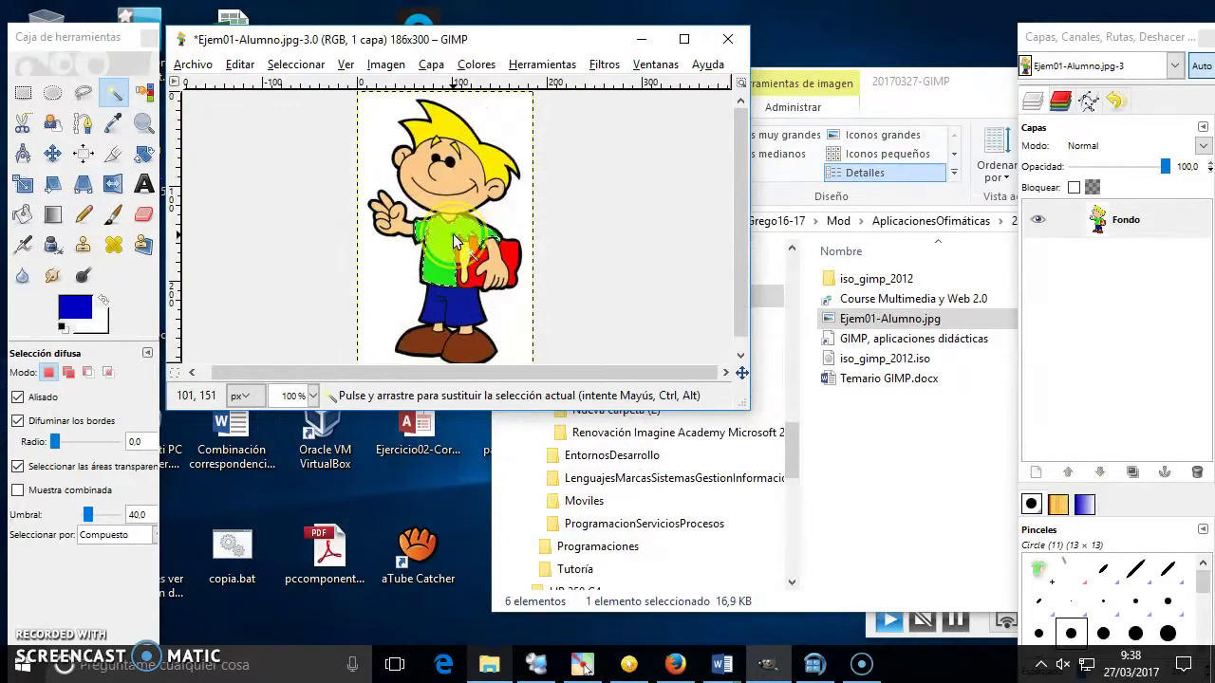
click(239, 63)
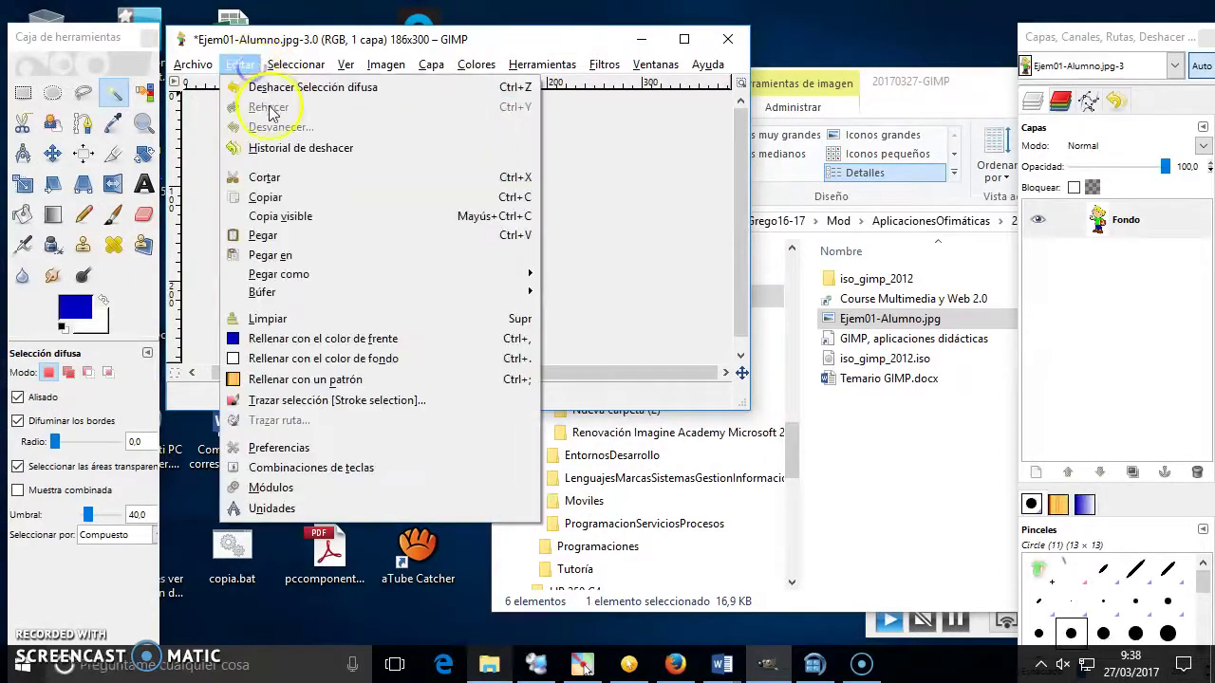
click(317, 191)
Step: Paste the hard-edged shirt into a new 186×300 image, then close it without saving
click(192, 64)
click(218, 85)
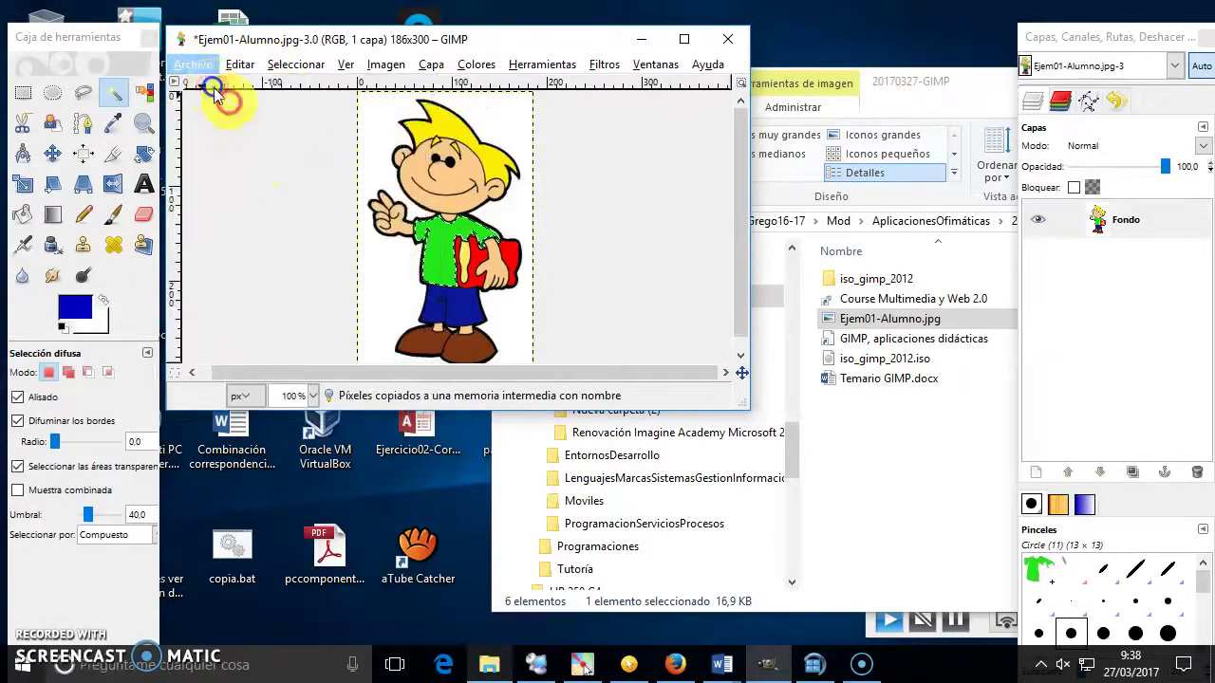
click(251, 264)
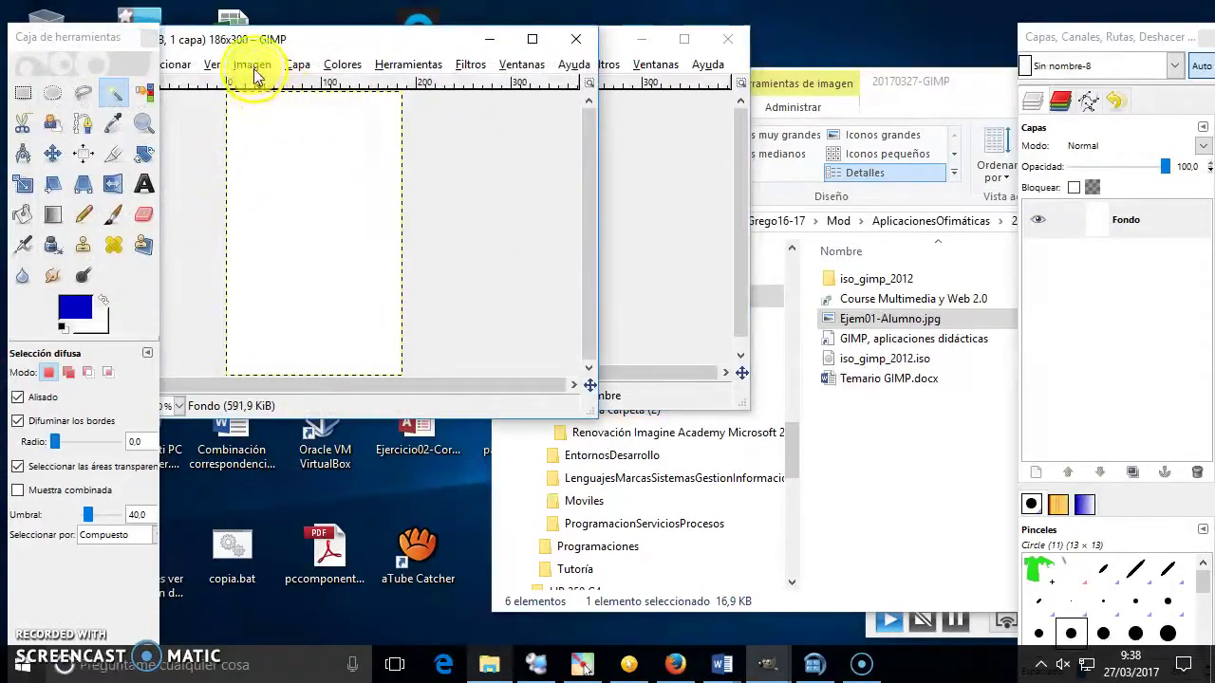
drag(332, 48, 484, 47)
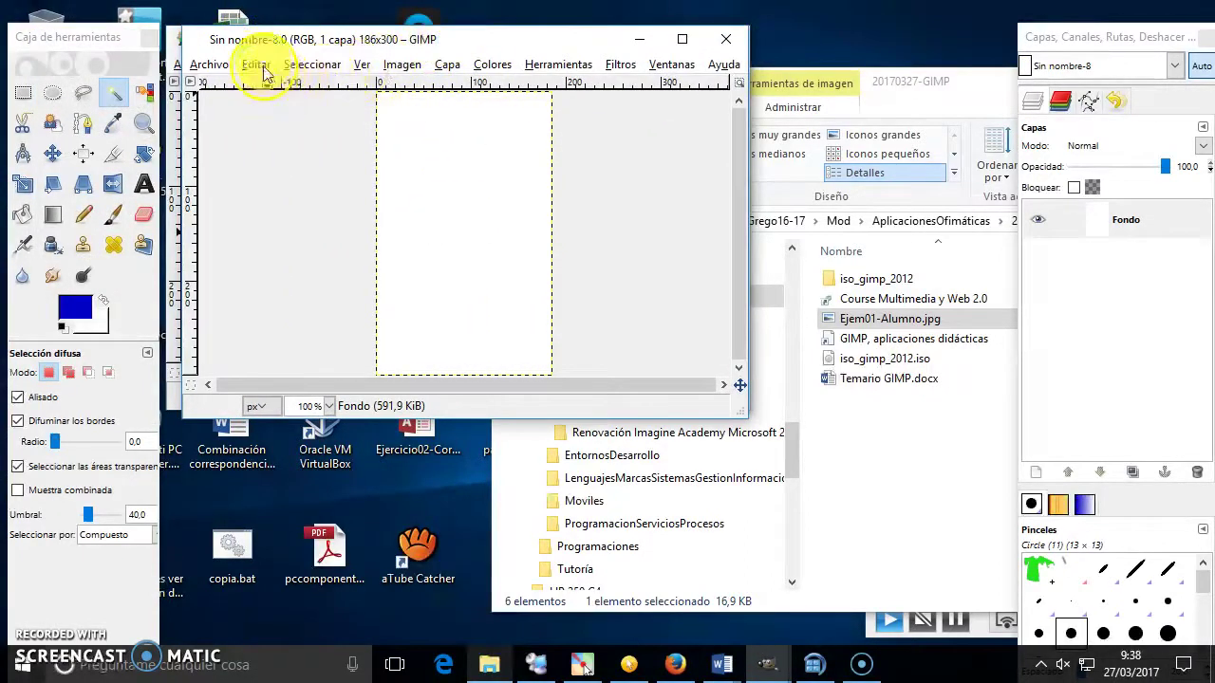
click(256, 64)
click(320, 237)
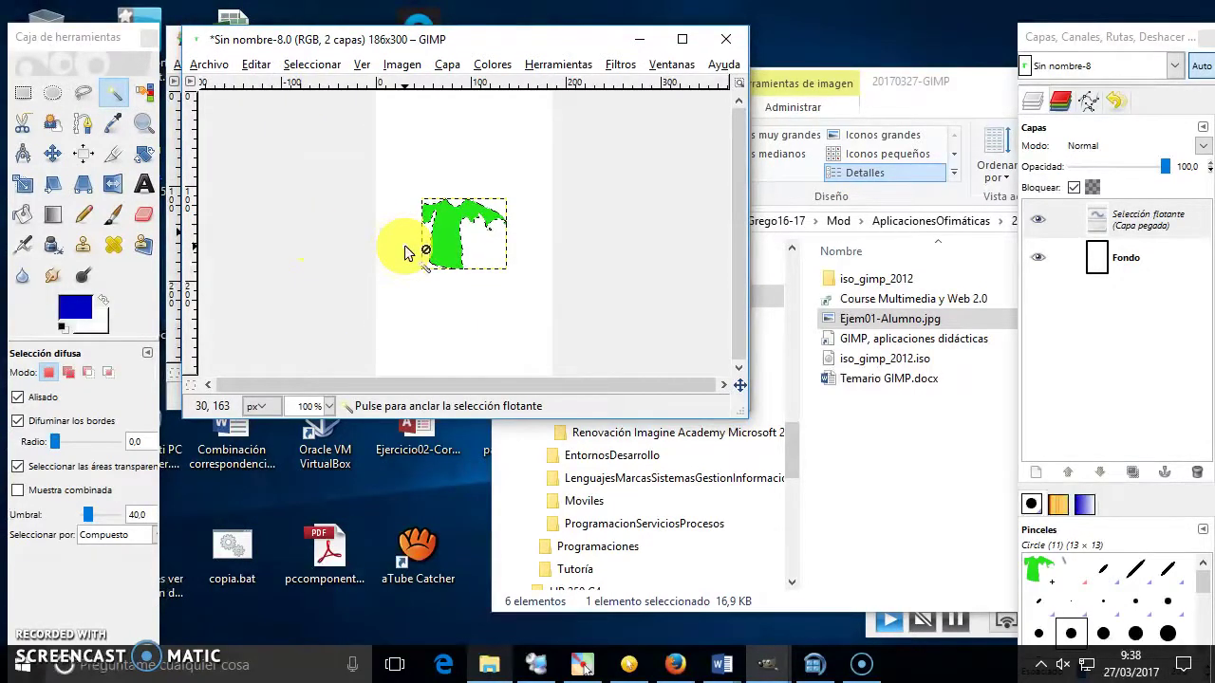
click(726, 39)
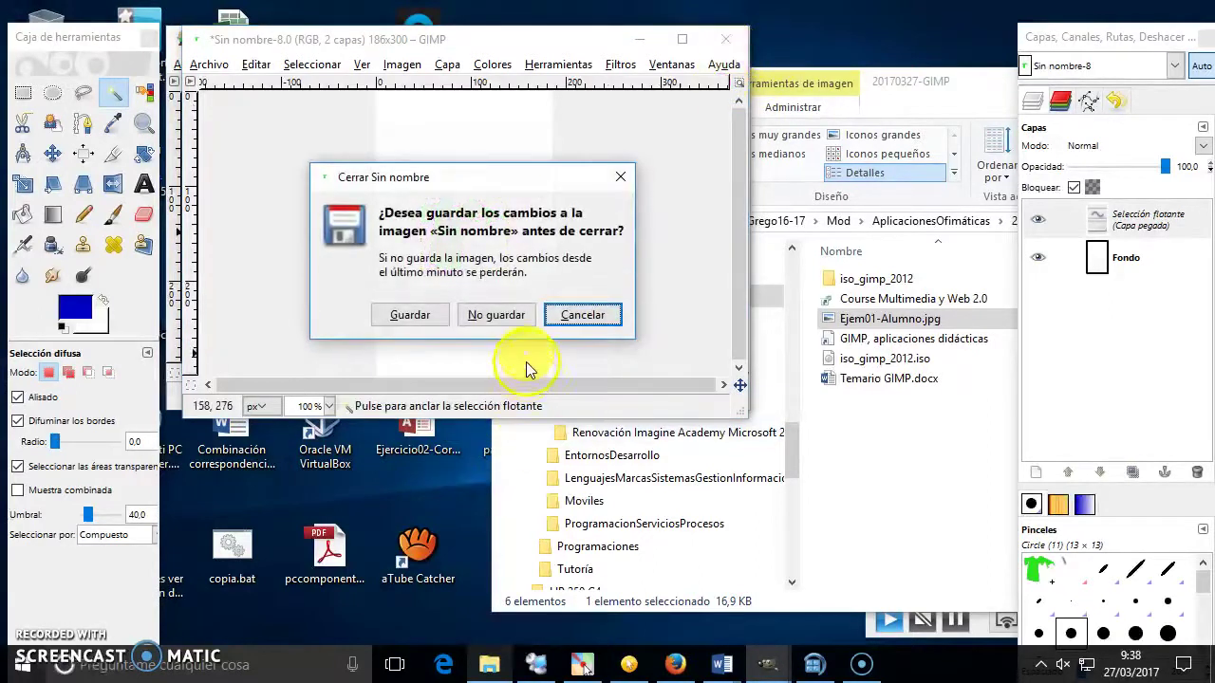
click(496, 315)
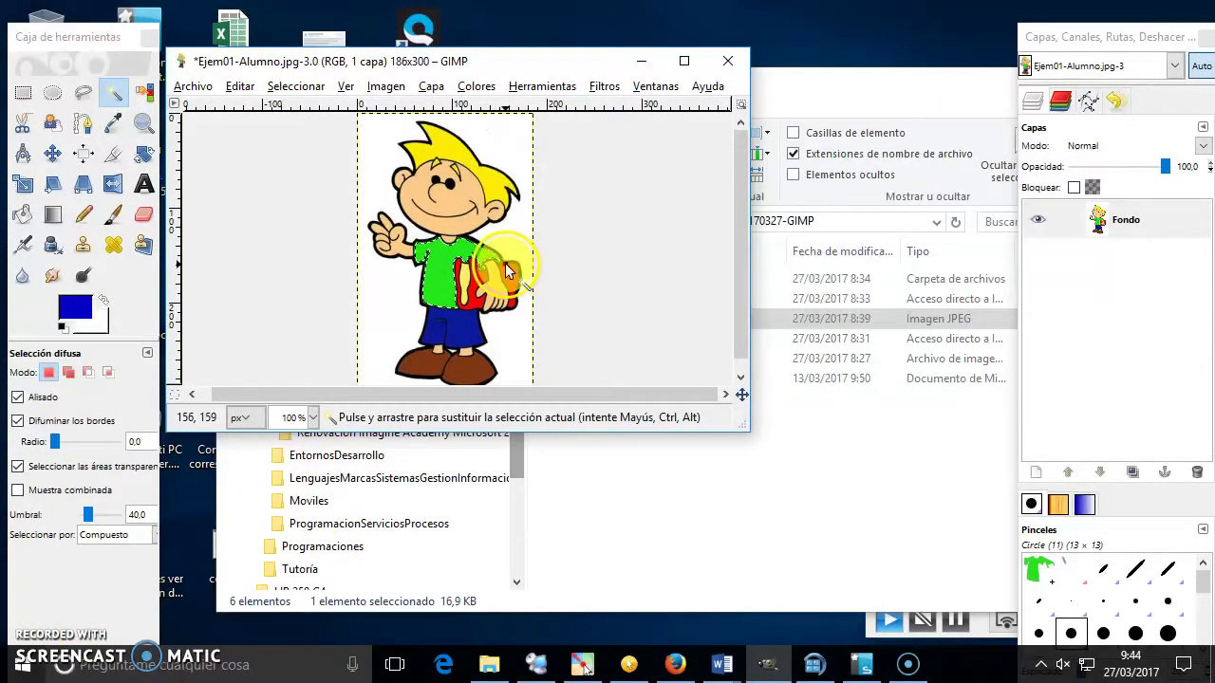
Step: Select the boy's skin-coloured areas by colour with the threshold lowered to 40
click(145, 93)
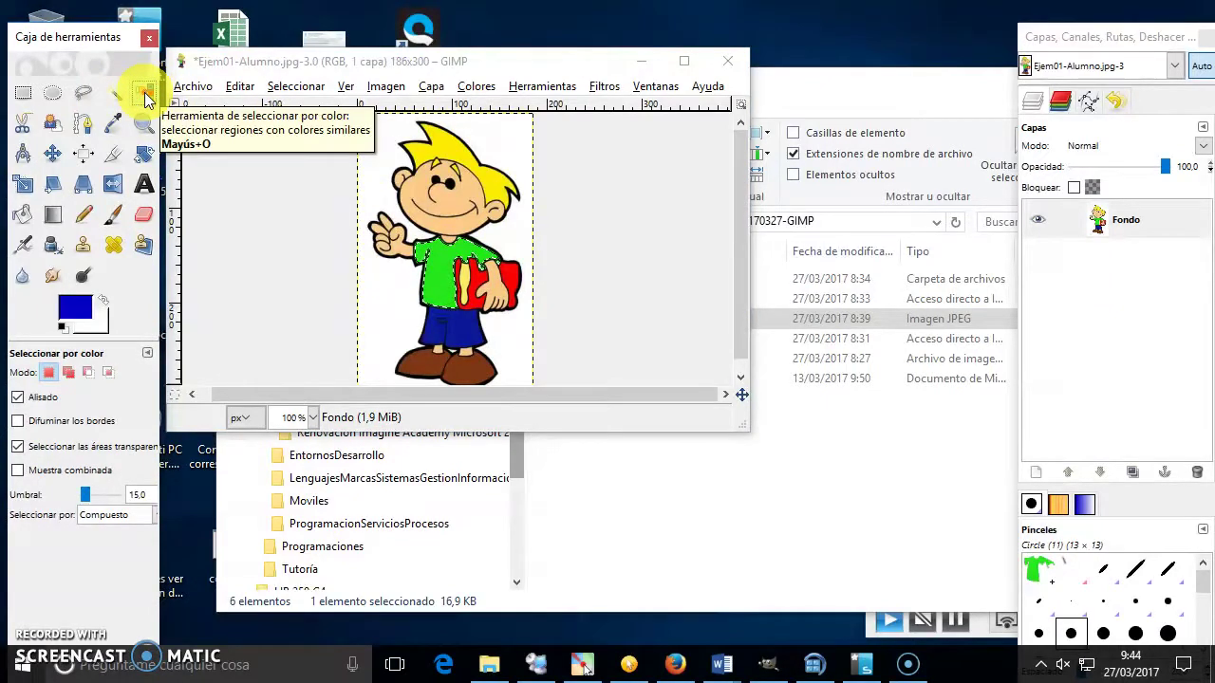
click(440, 270)
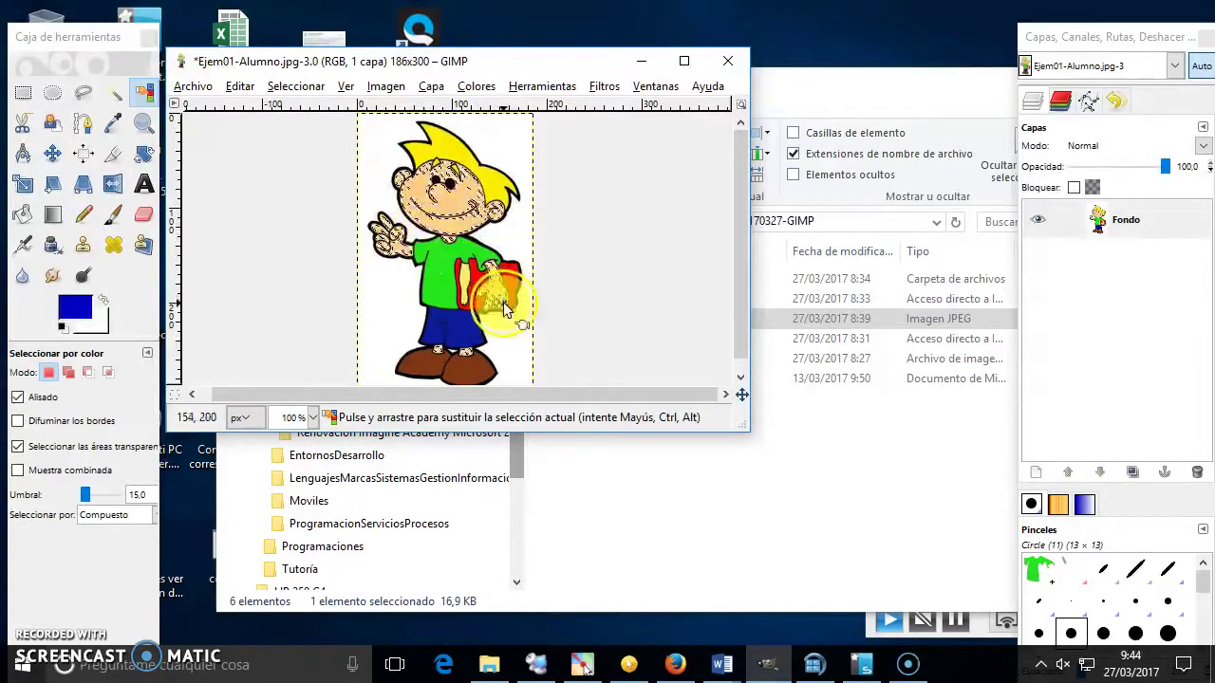
click(109, 501)
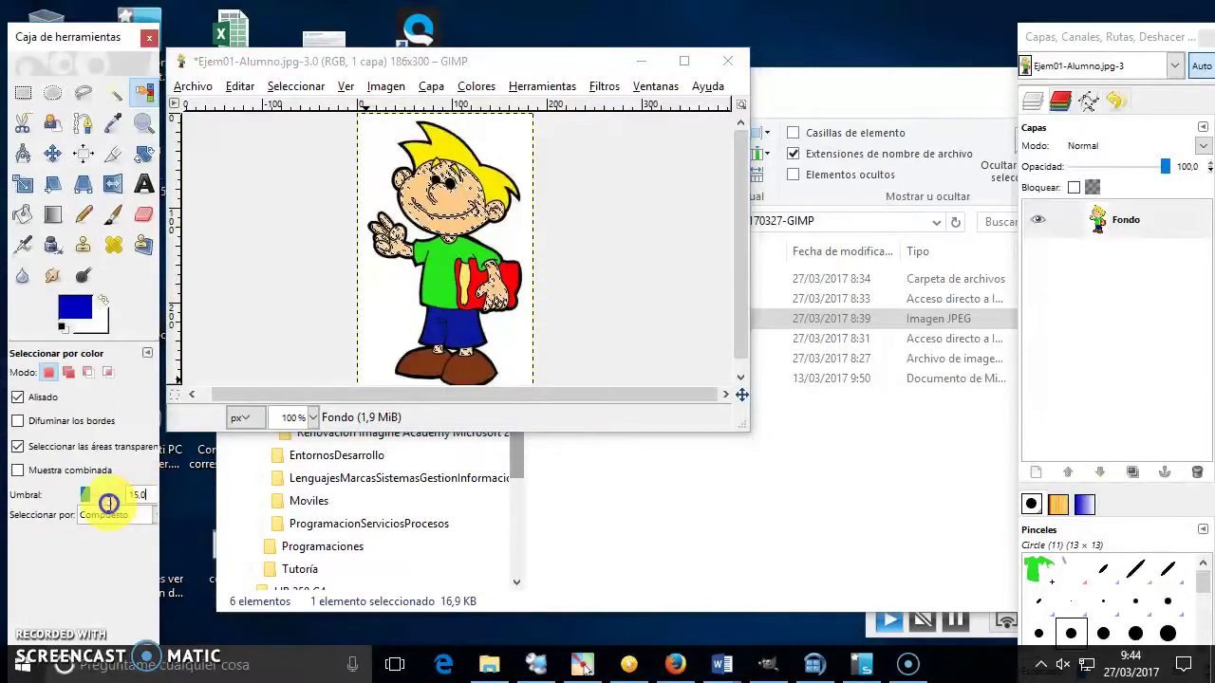
click(112, 501)
text(40)
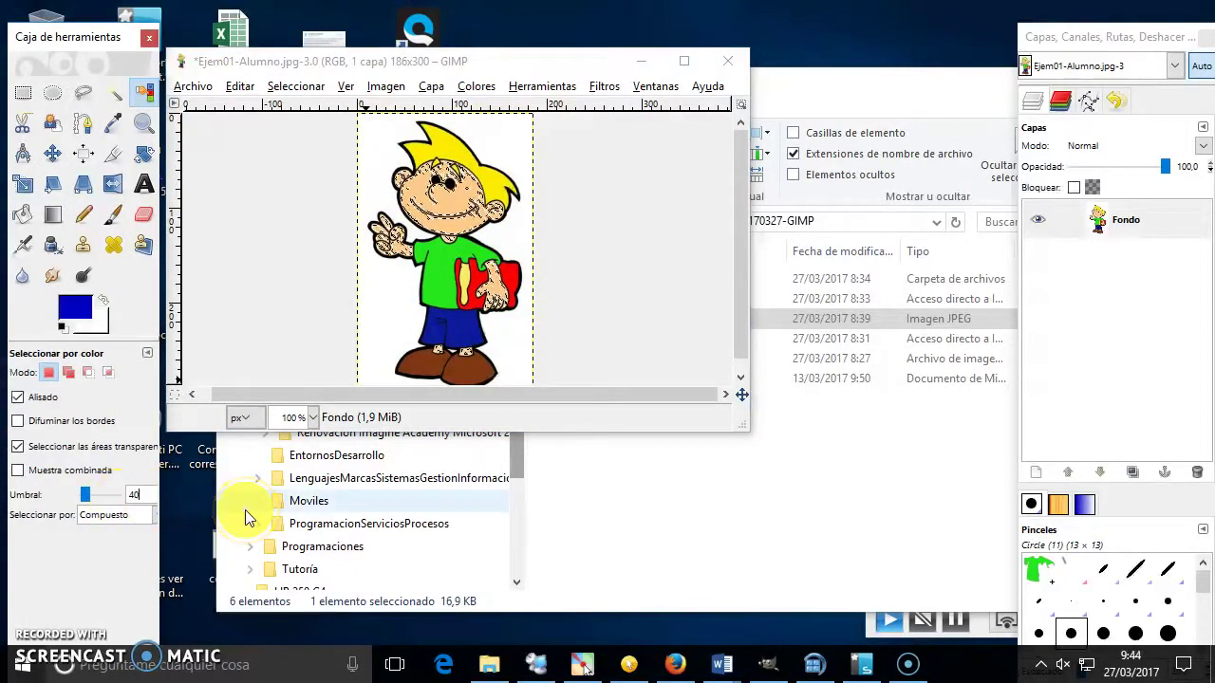
click(418, 195)
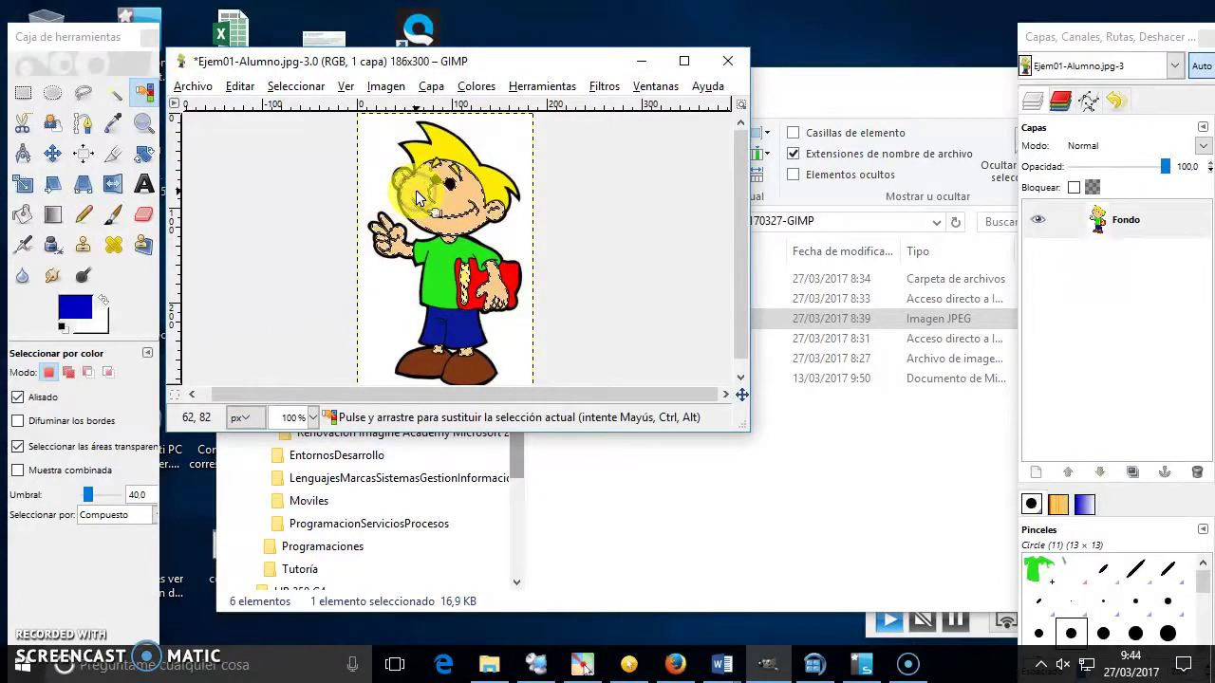
Step: Raise the threshold to 45, reselect the boy's face colours, and choose Ellipse Select
click(521, 372)
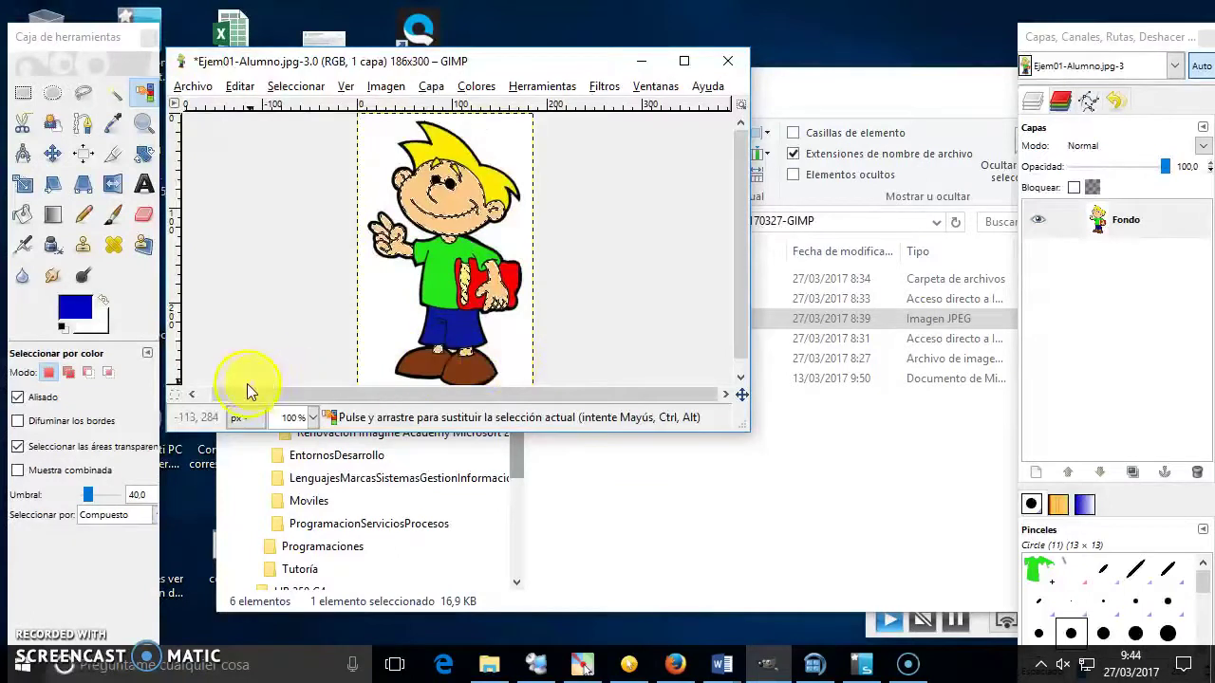
click(479, 302)
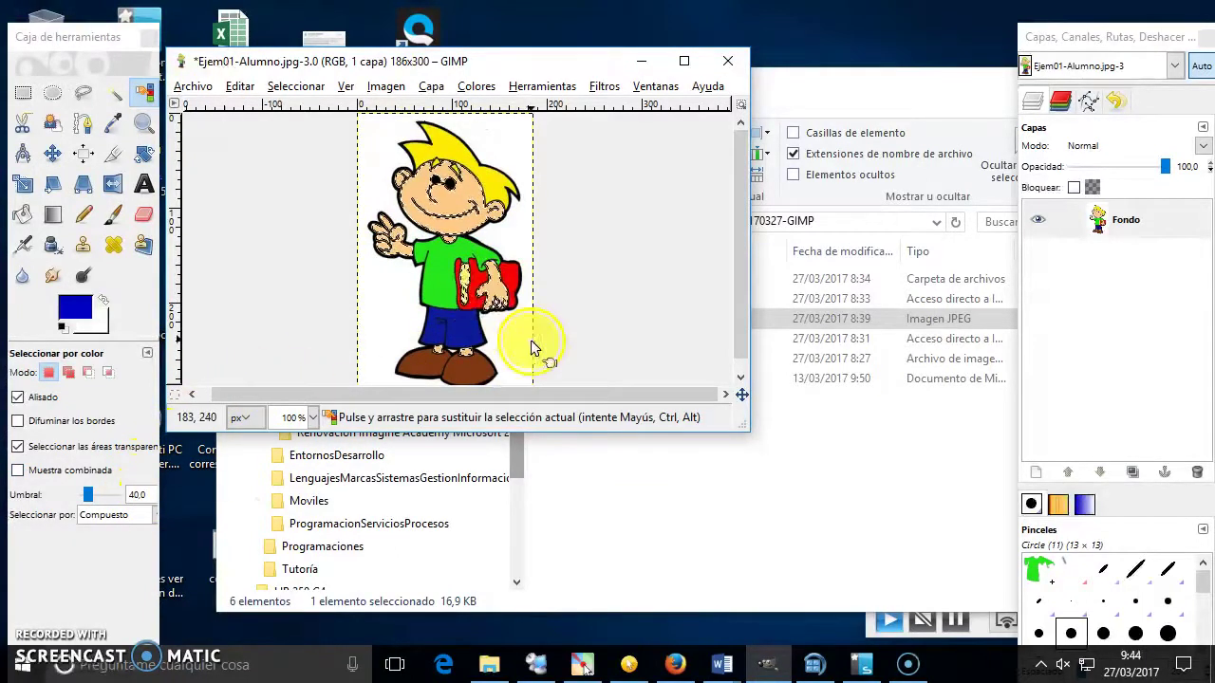
click(155, 490)
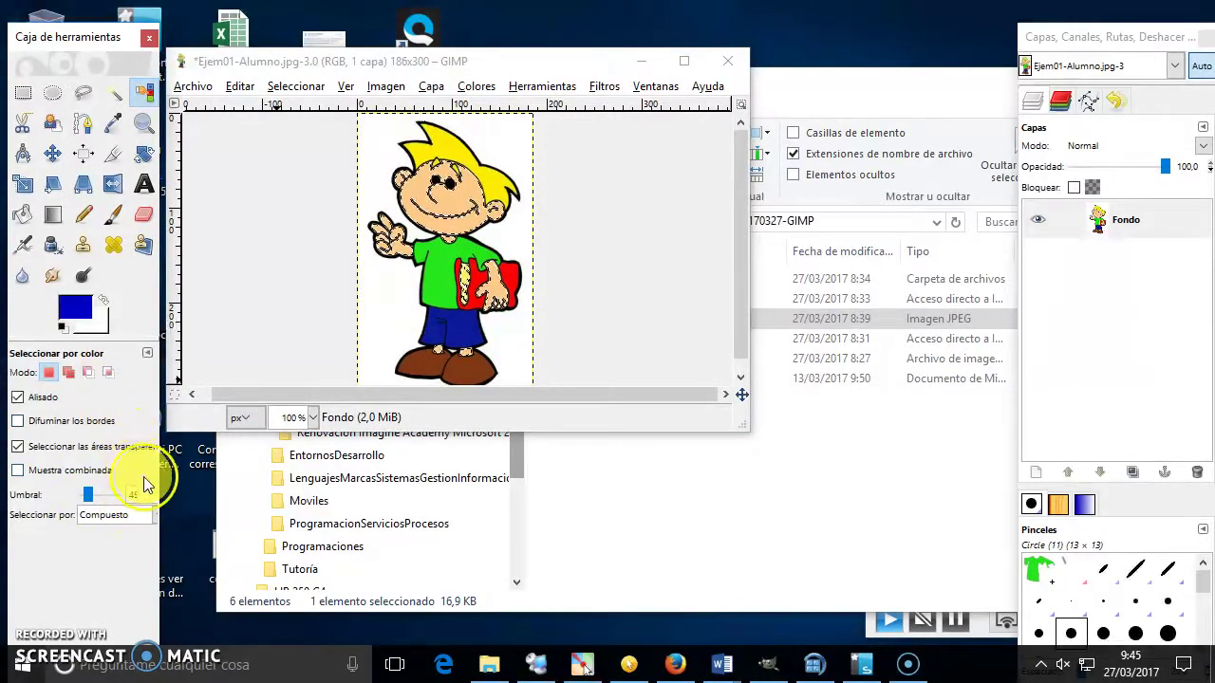
click(453, 216)
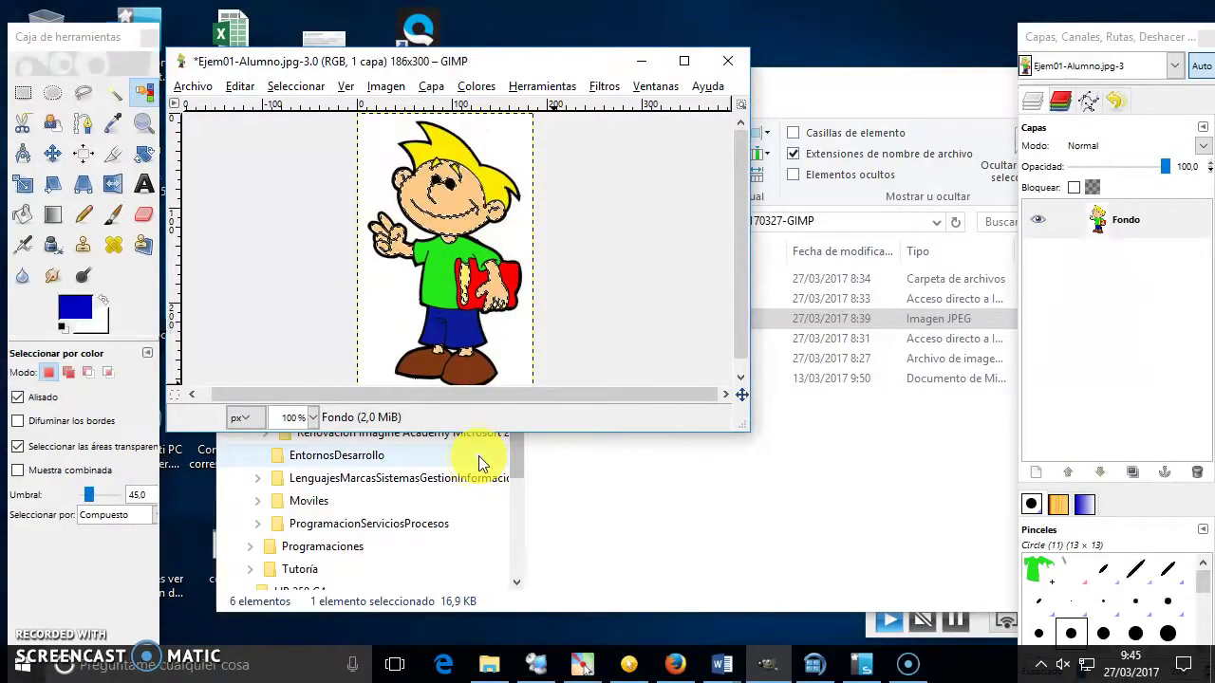
click(53, 94)
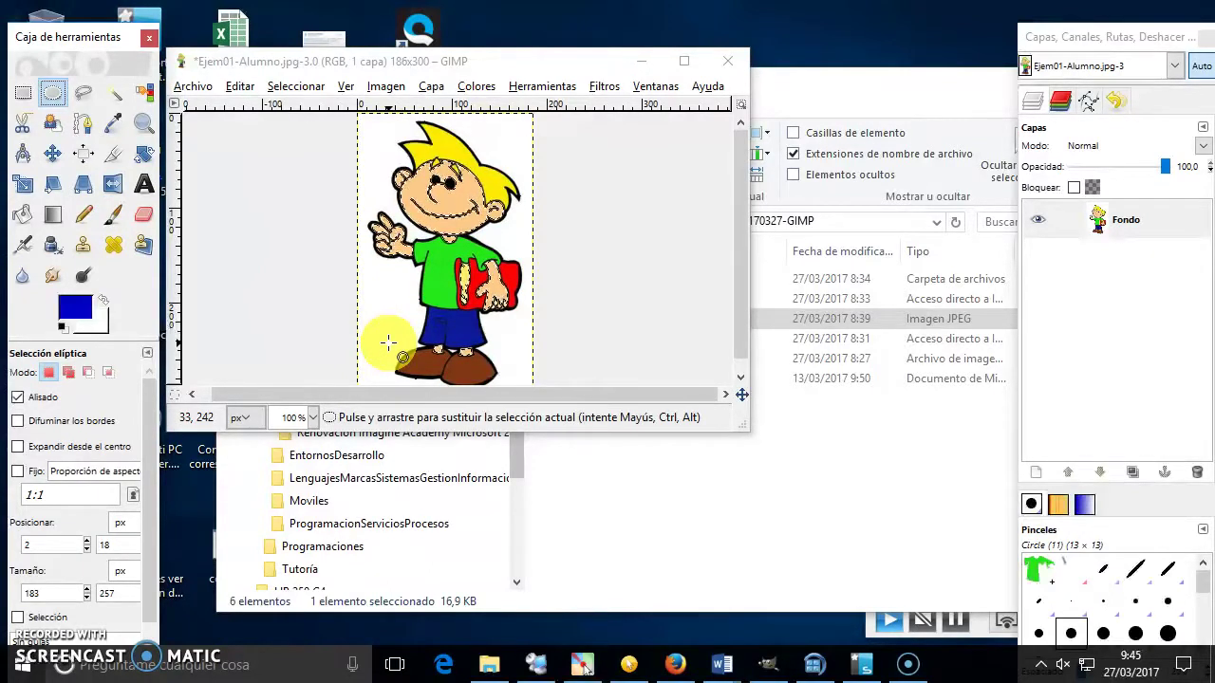
Step: Subtract the shirt with a rectangle and copy the remaining skin-coloured selection
click(23, 95)
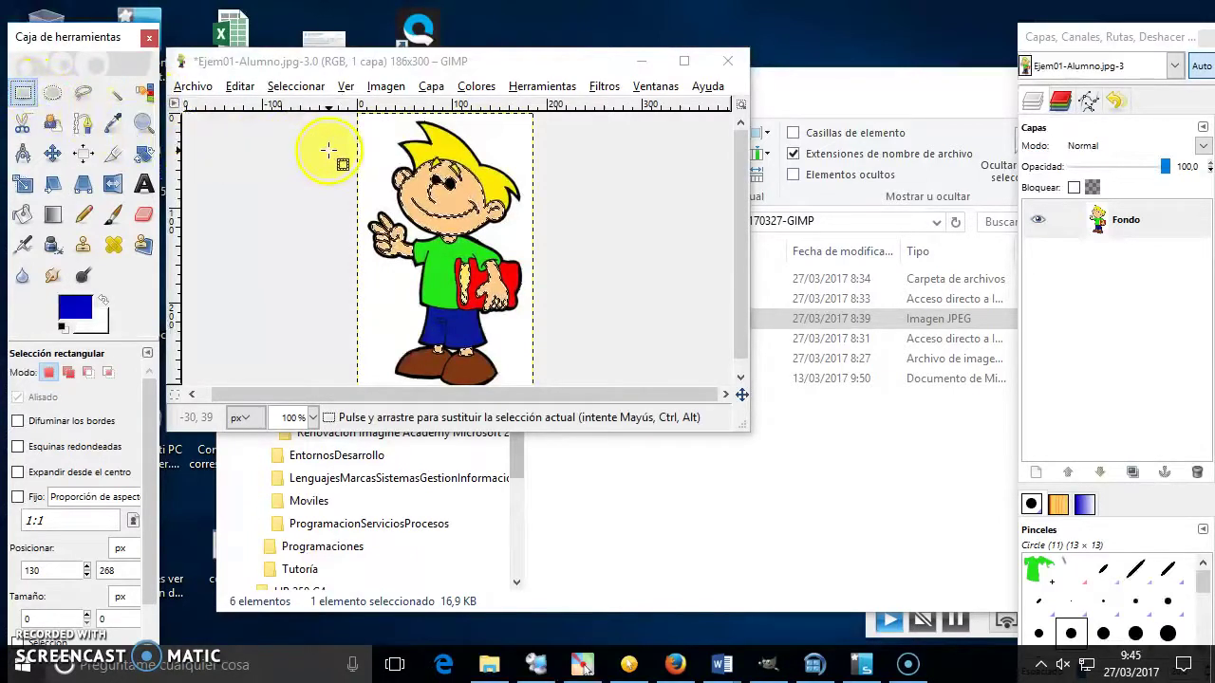
drag(448, 259, 475, 317)
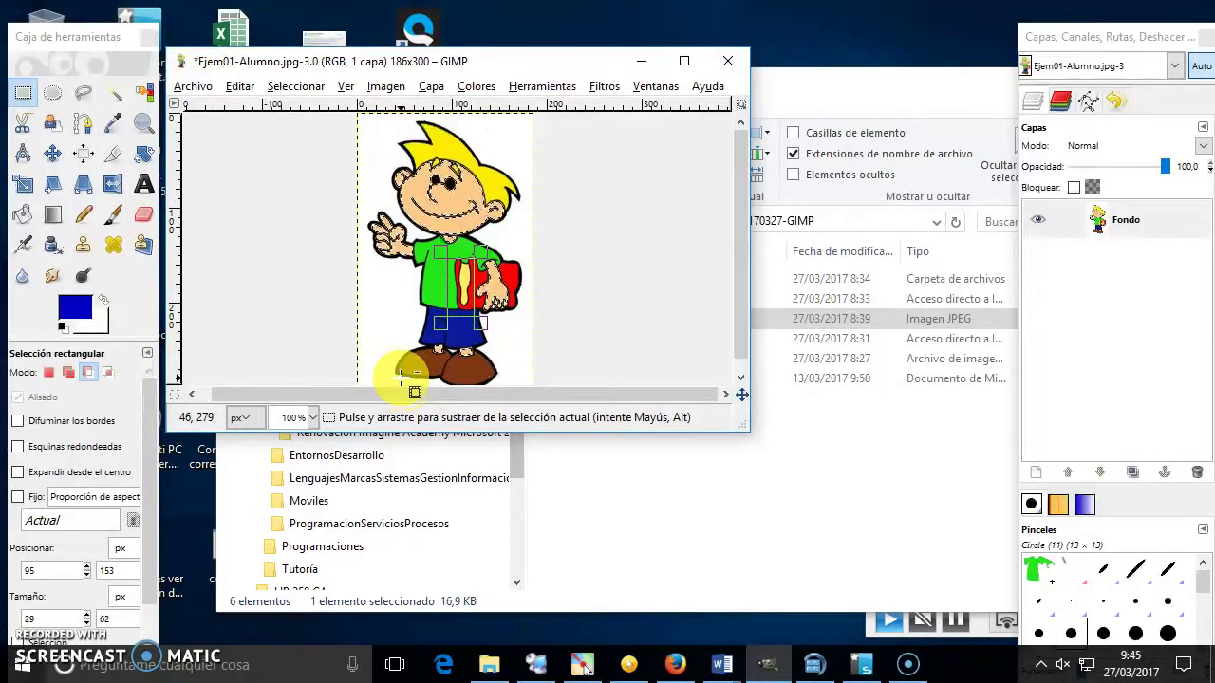
key(ctrl)
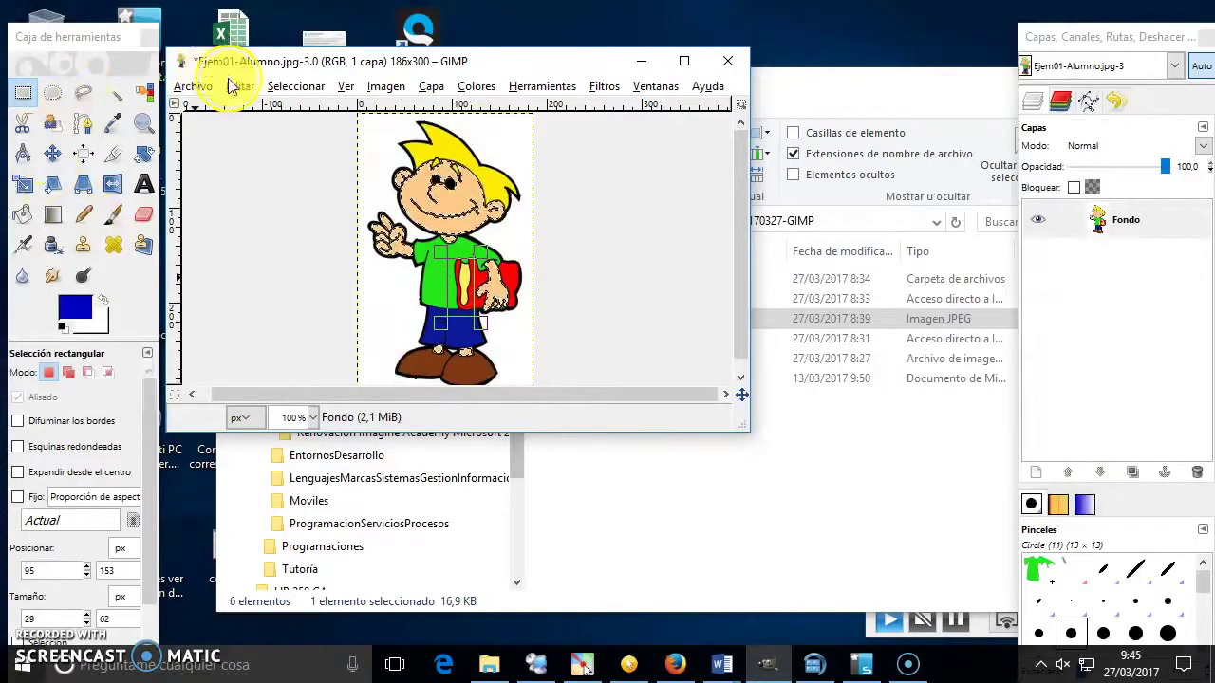
click(239, 86)
click(339, 219)
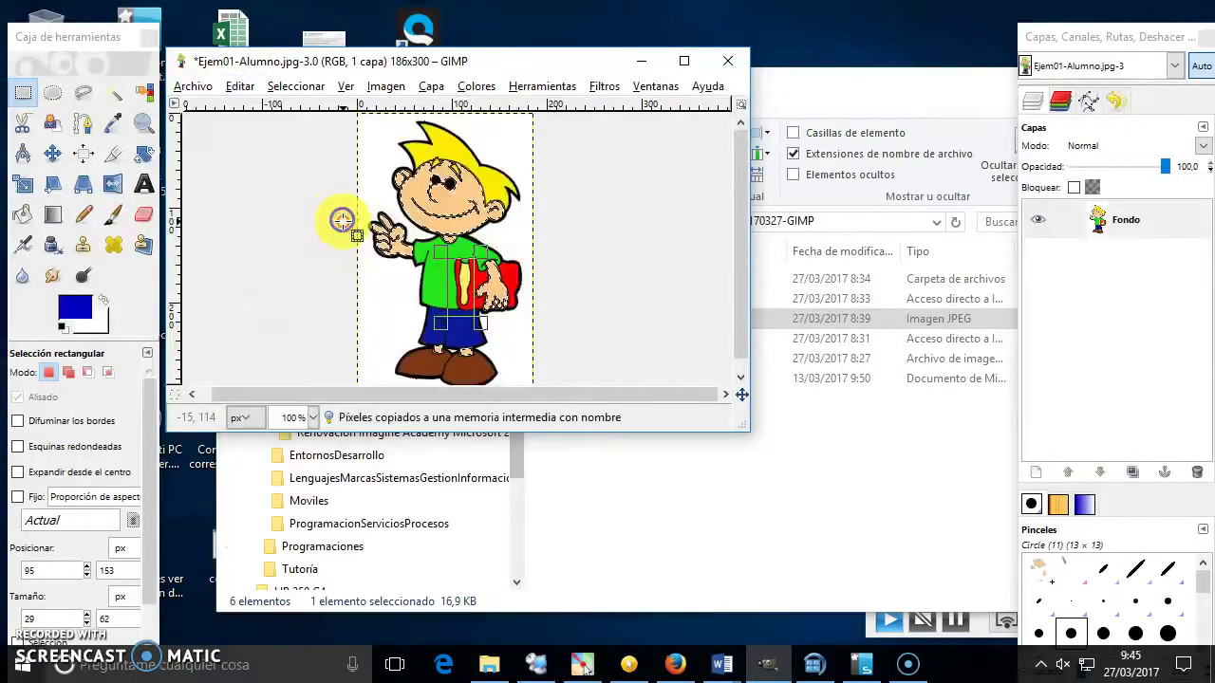
Step: Paste the copied skin areas into a new 186×300 image
click(199, 86)
click(213, 108)
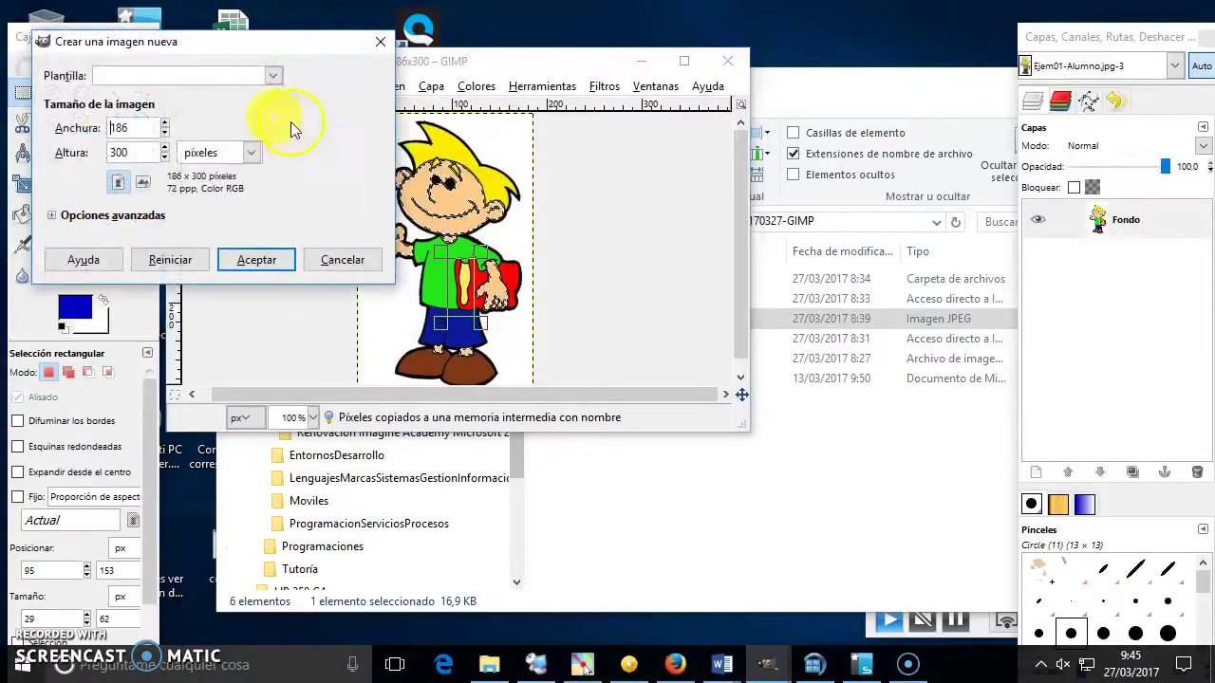
click(251, 252)
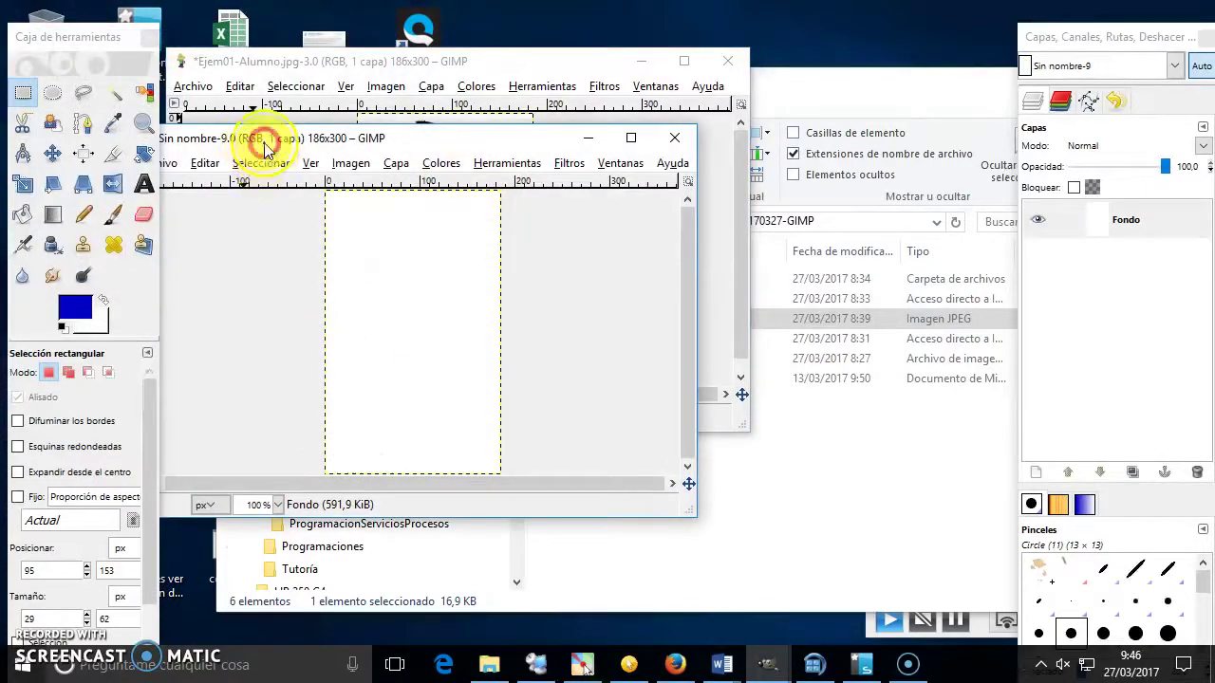
drag(244, 141, 275, 139)
click(270, 159)
click(302, 330)
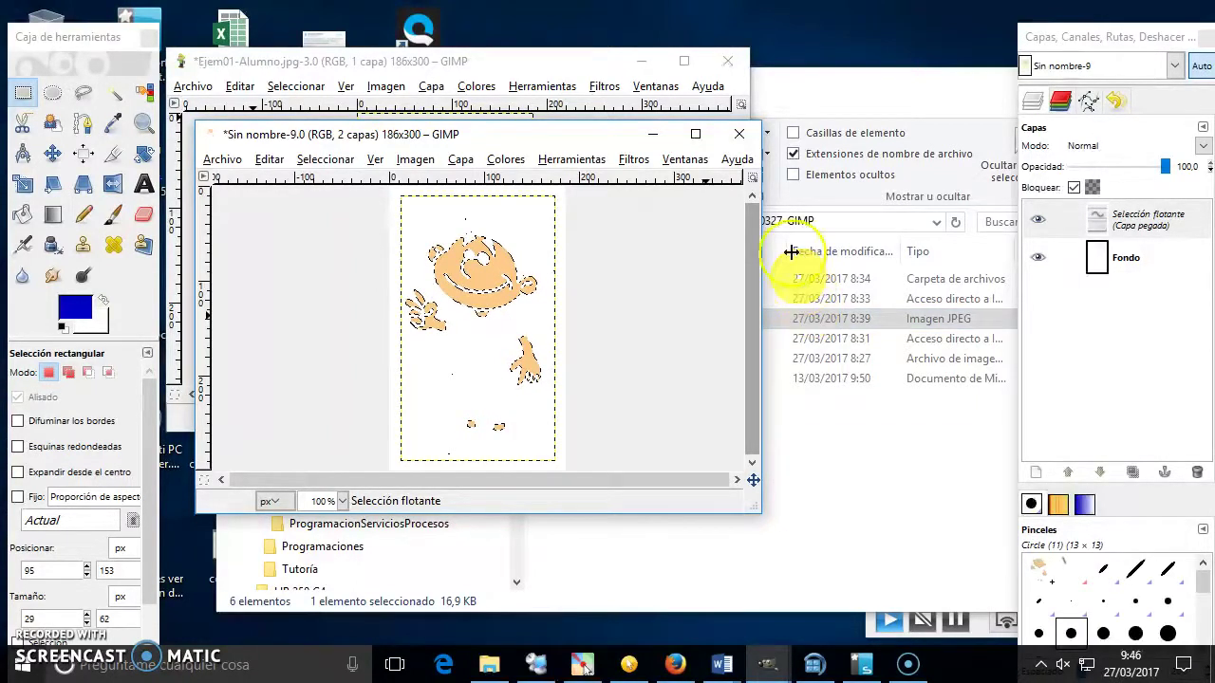
Step: Close the new image without saving and switch to Fuzzy Select
click(739, 138)
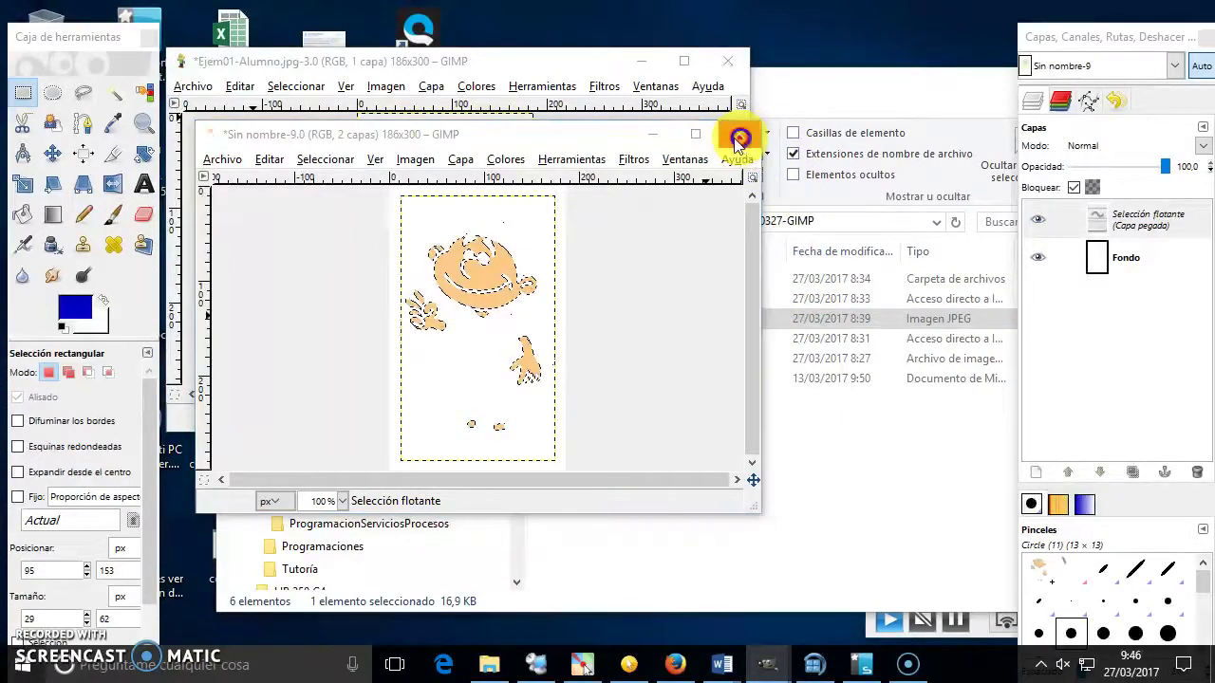
click(529, 414)
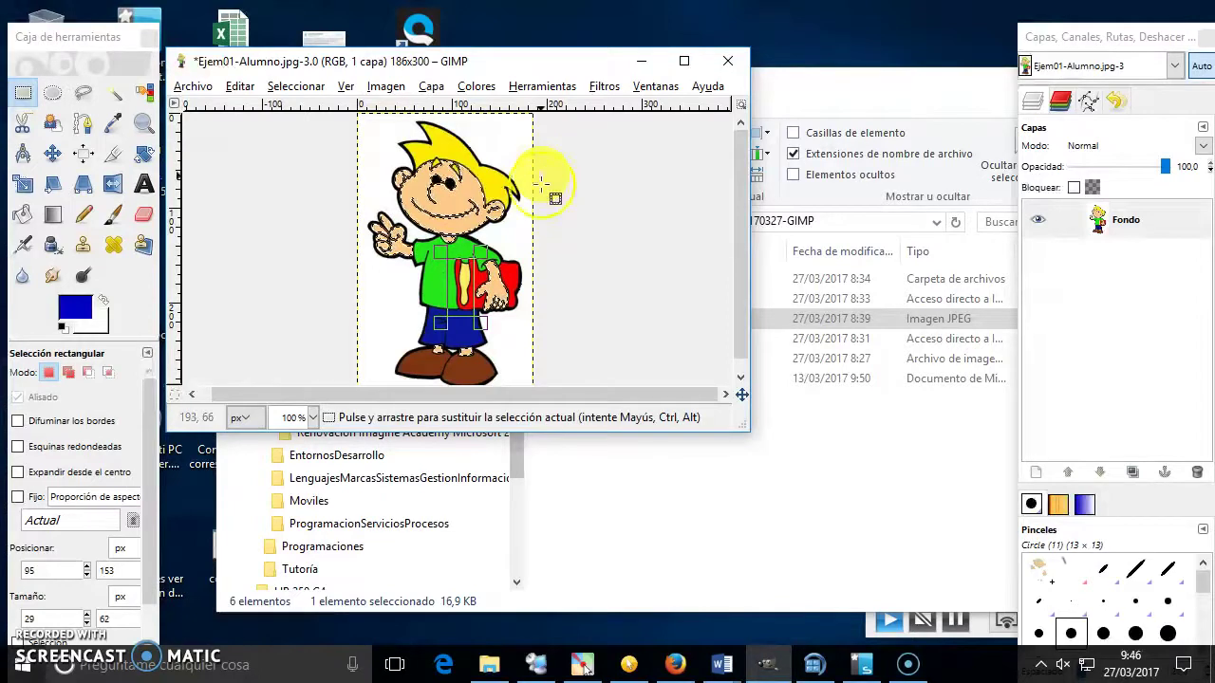
click(54, 93)
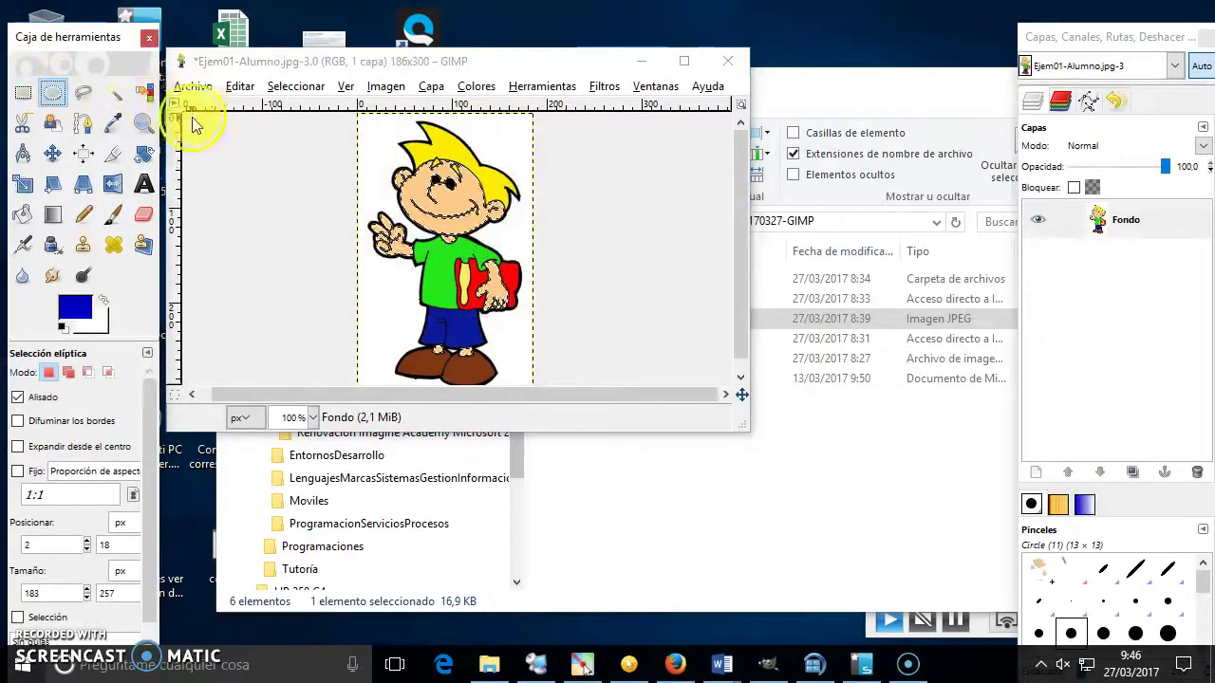
click(112, 92)
Step: Fuzzy-select the white background surrounding the cartoon student at threshold 40
click(374, 160)
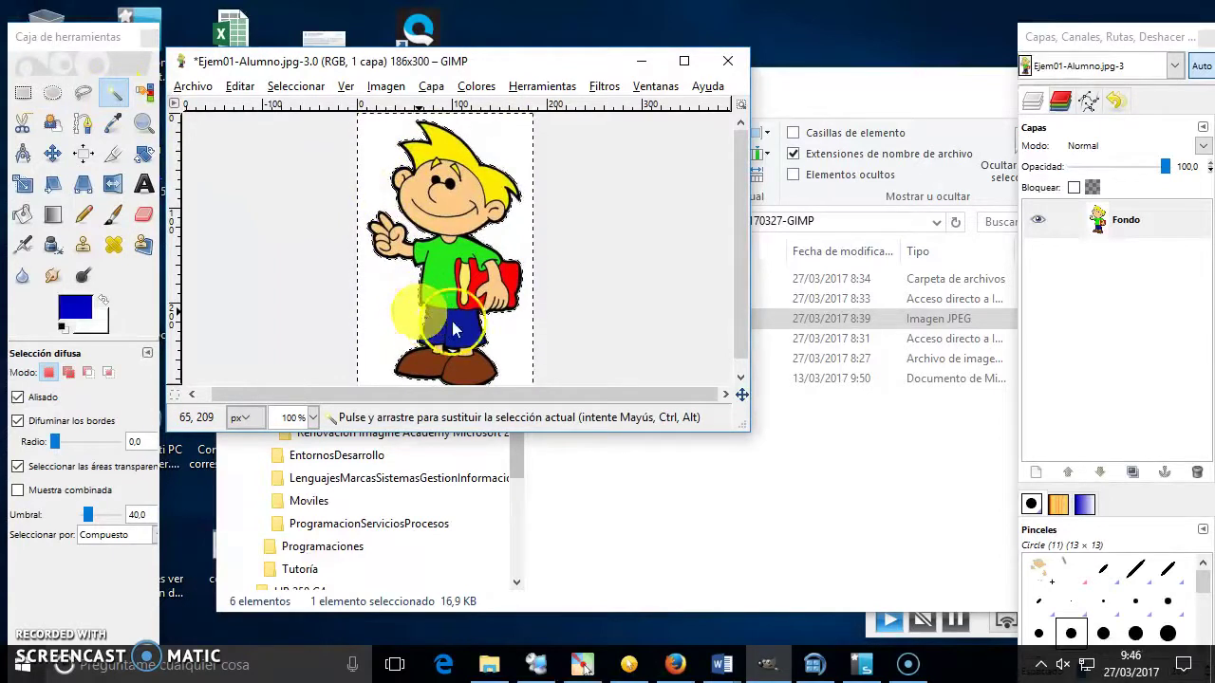
click(451, 350)
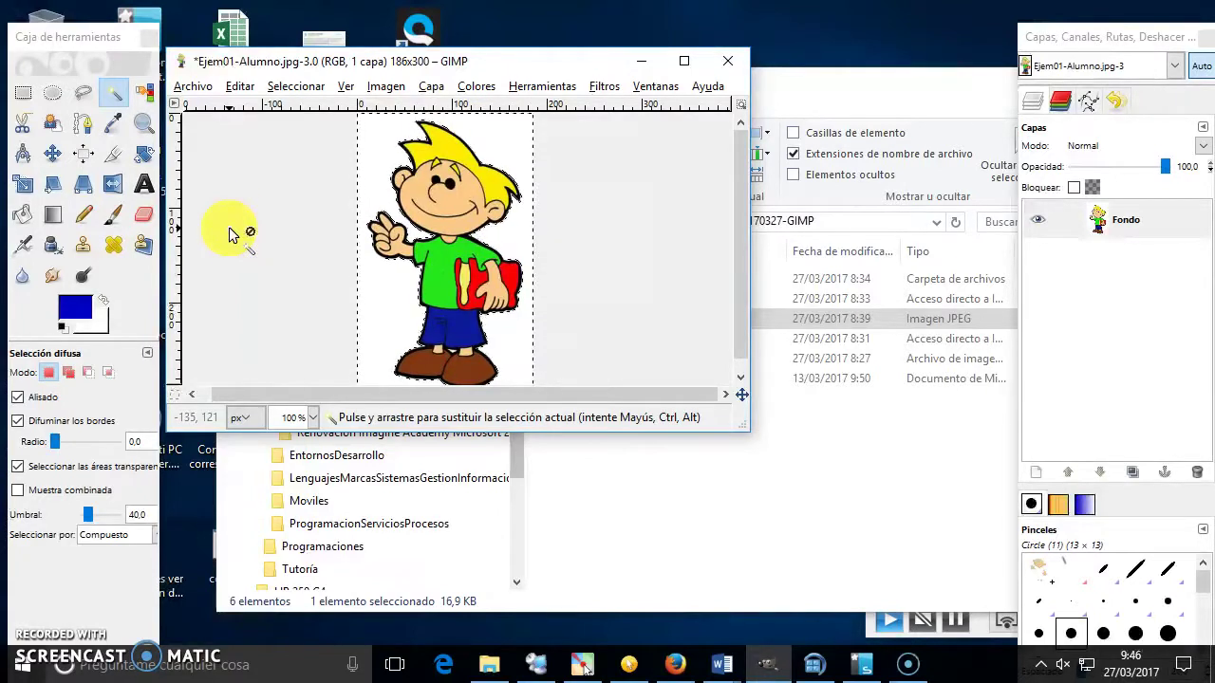
click(313, 86)
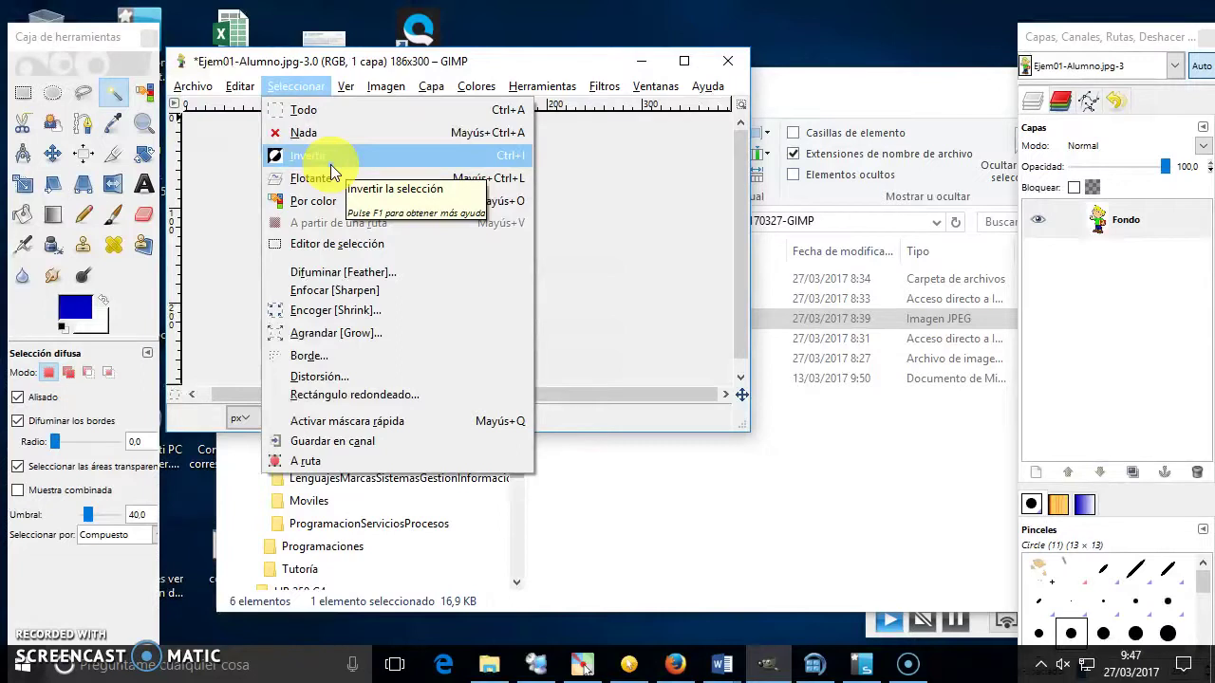
Step: Invert the selection onto the student figure and cut it to the clipboard
click(331, 169)
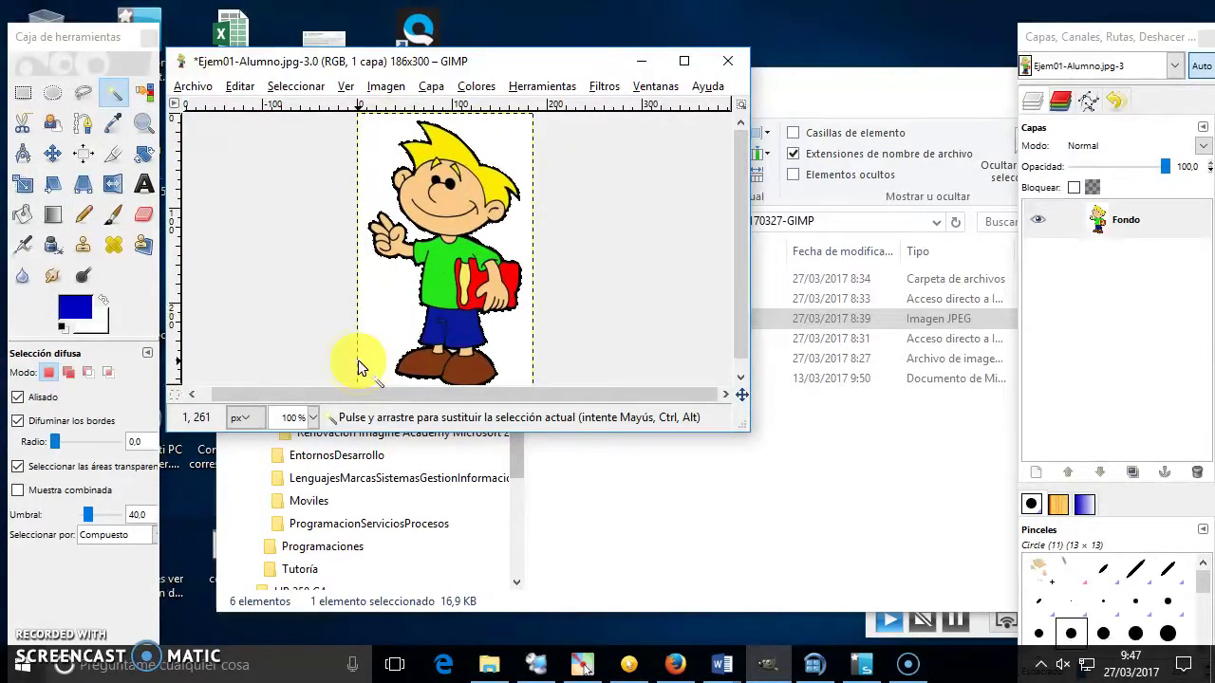
click(242, 87)
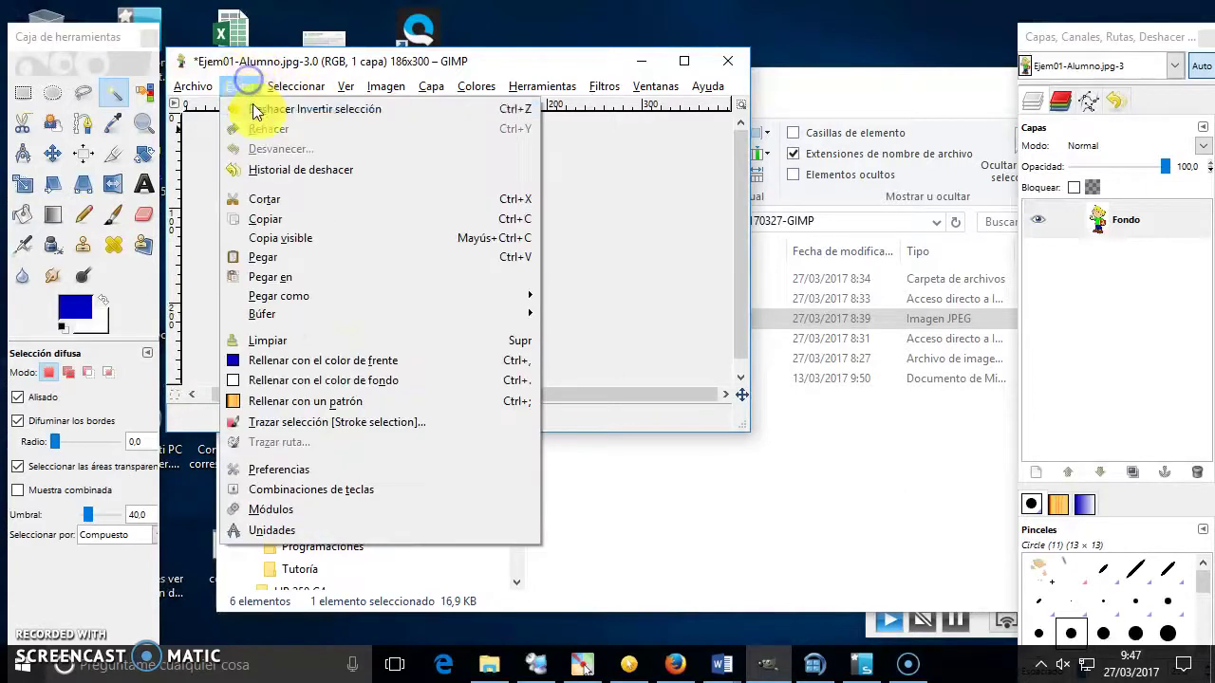
click(313, 205)
Step: Paste the student into a new image, close it unsaved, and choose Scissors Select
click(192, 86)
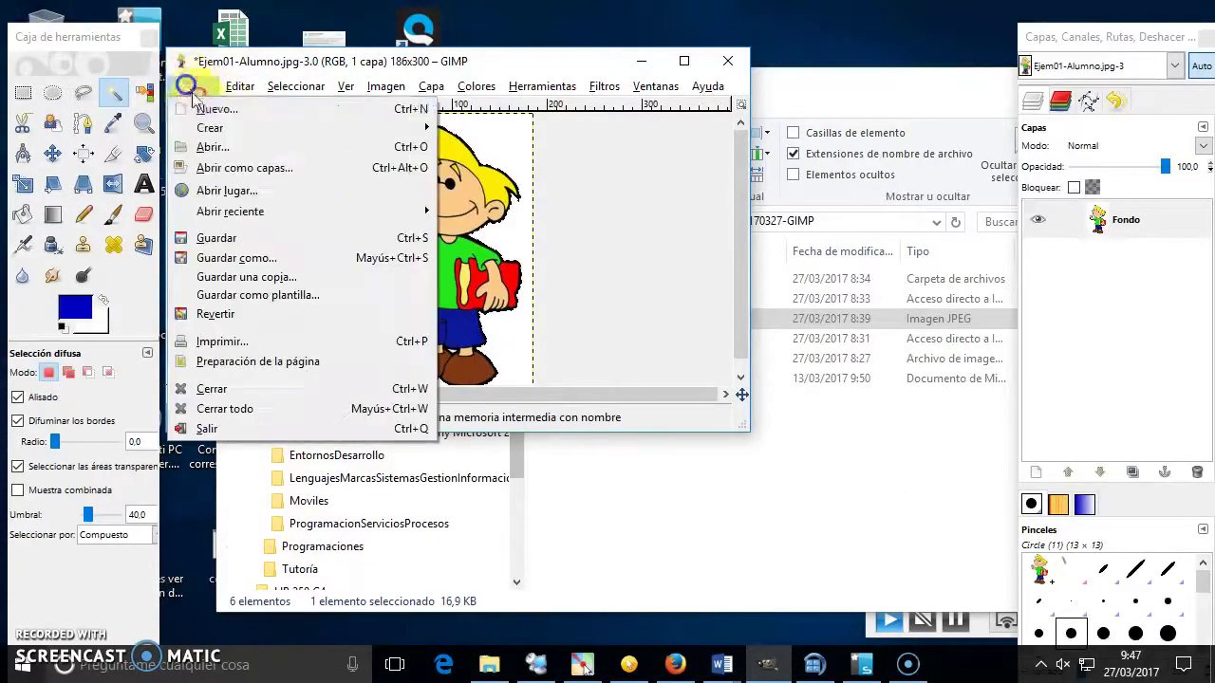
click(220, 112)
click(328, 260)
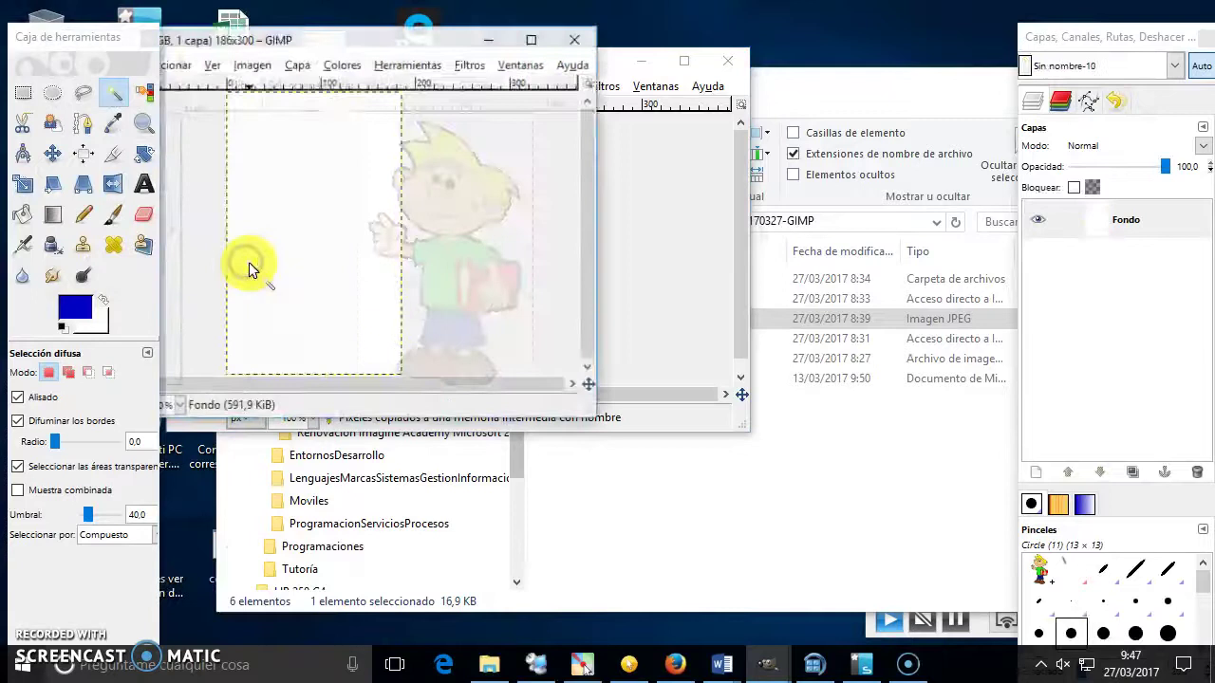
key(ctrl+v)
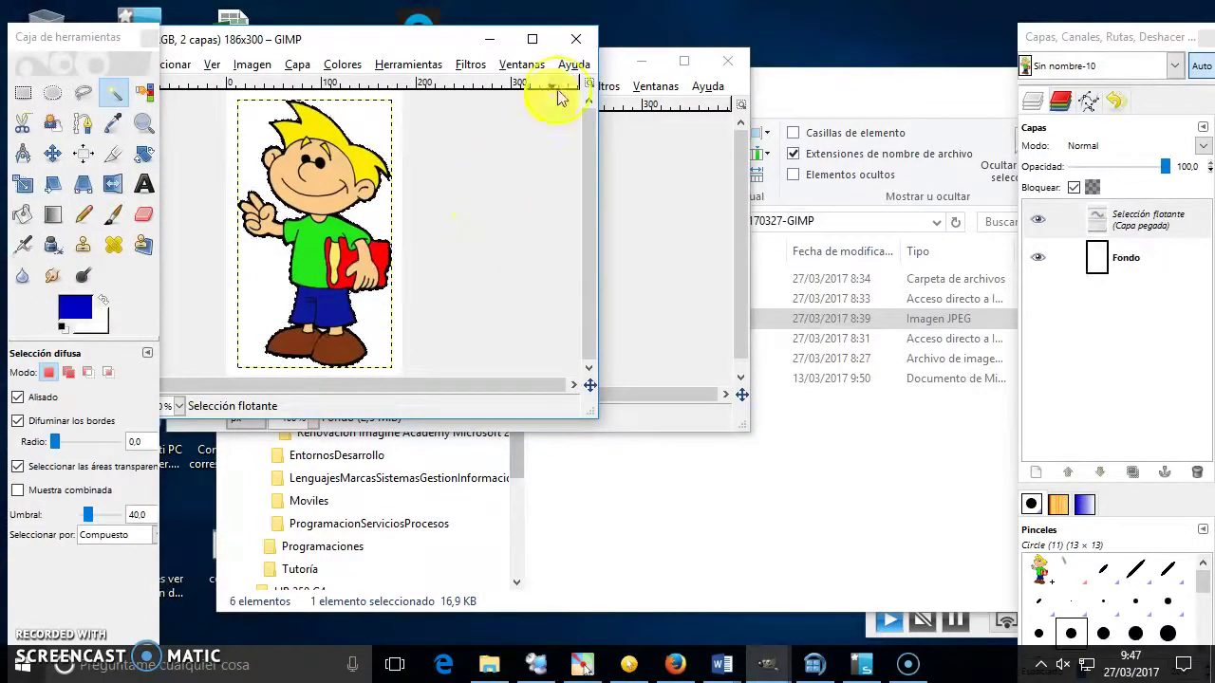
click(576, 39)
click(347, 315)
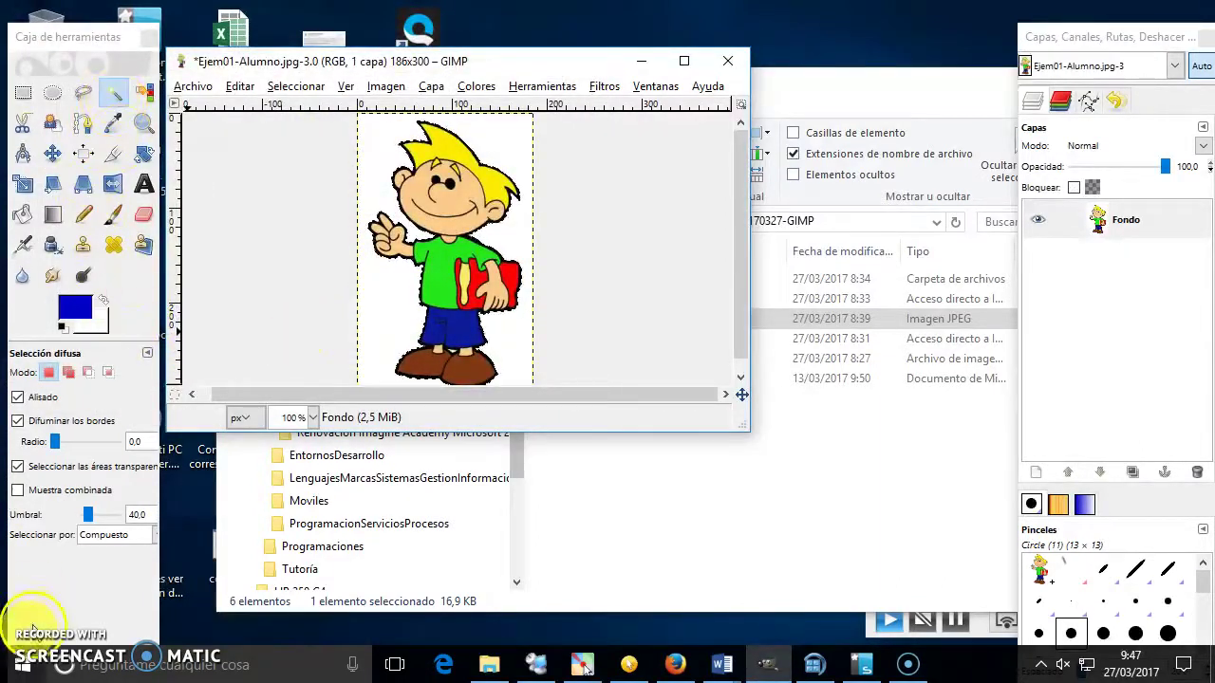
click(22, 123)
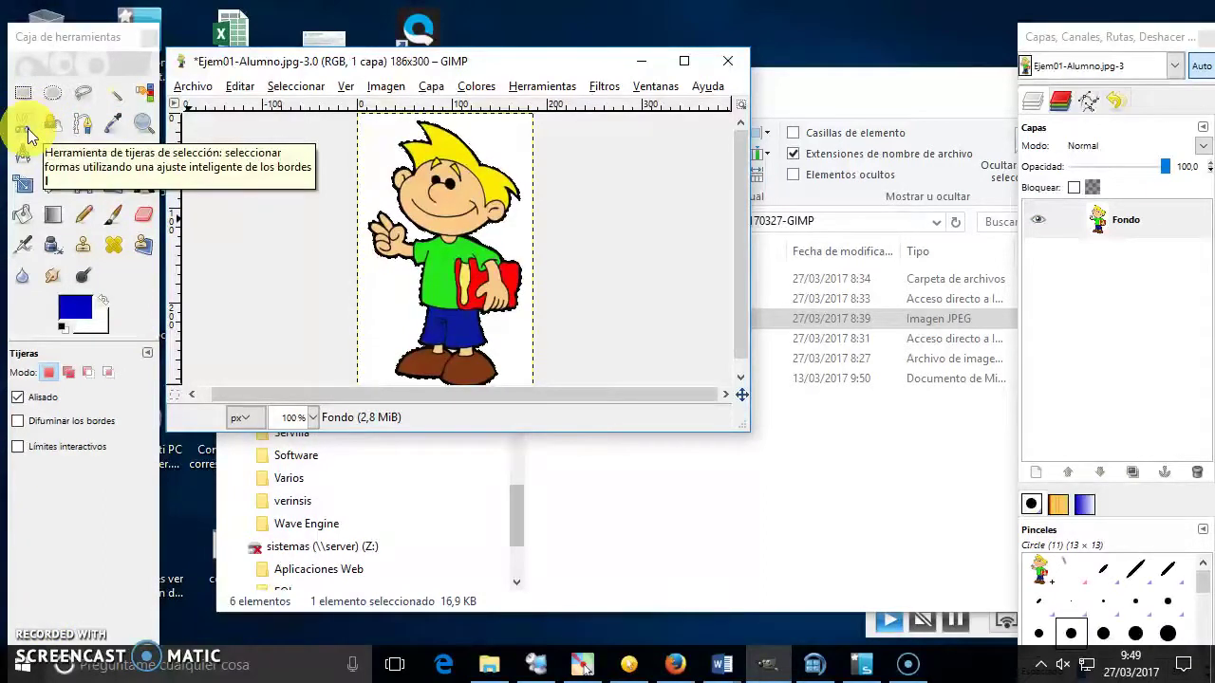
Step: Start the scissors outline on the shirt, around the raised hand, and down the leg
click(29, 132)
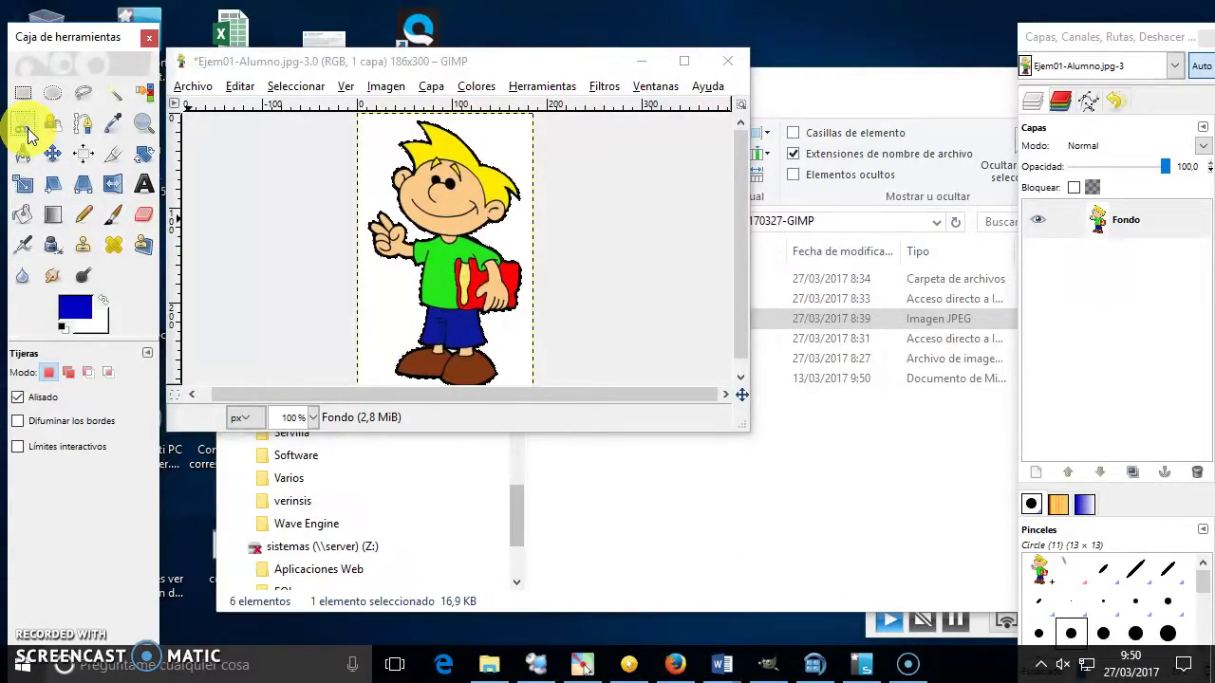
click(432, 236)
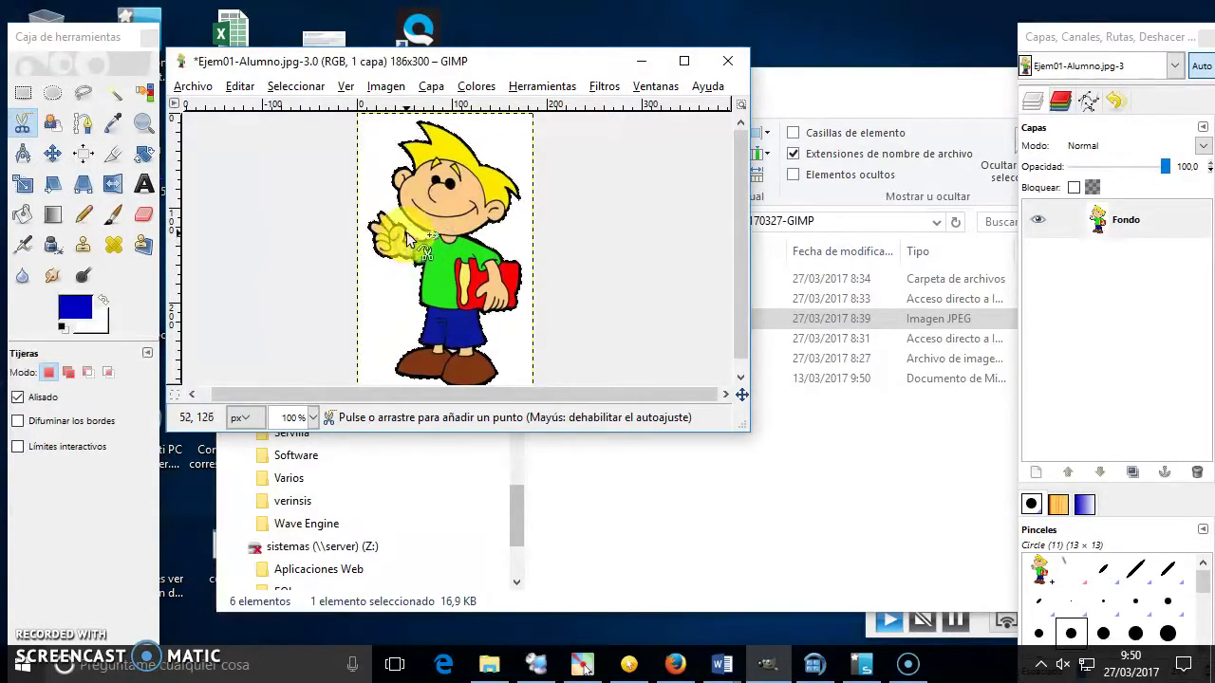
click(379, 214)
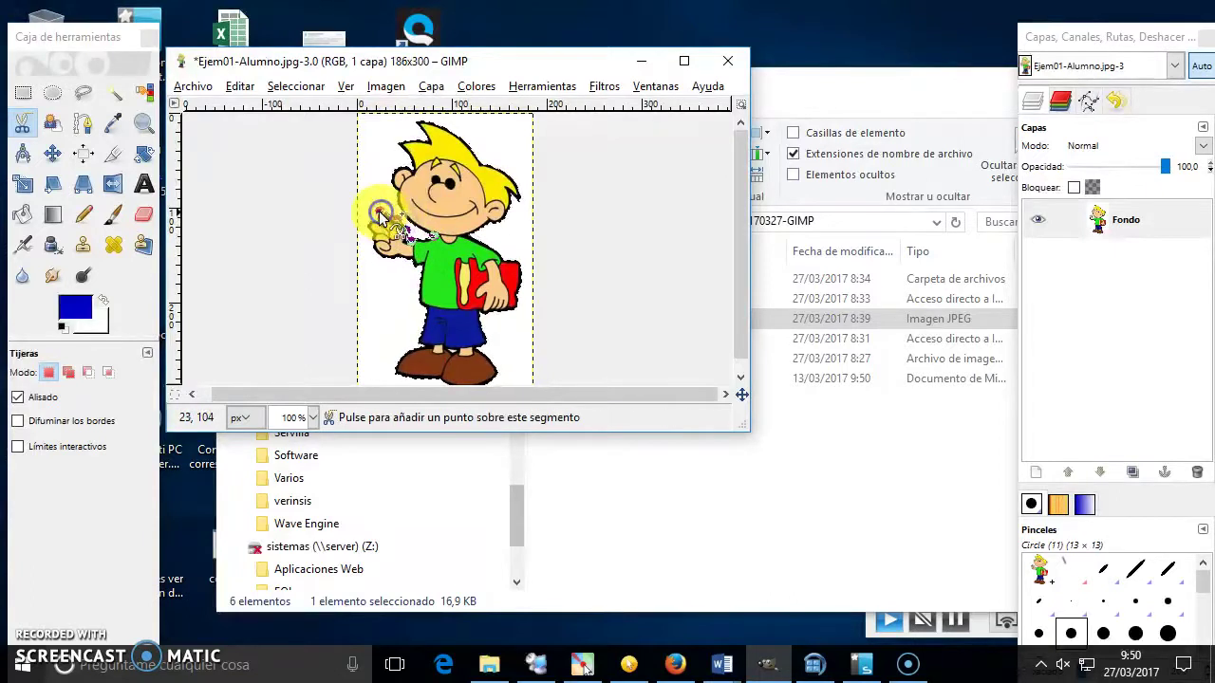
click(369, 231)
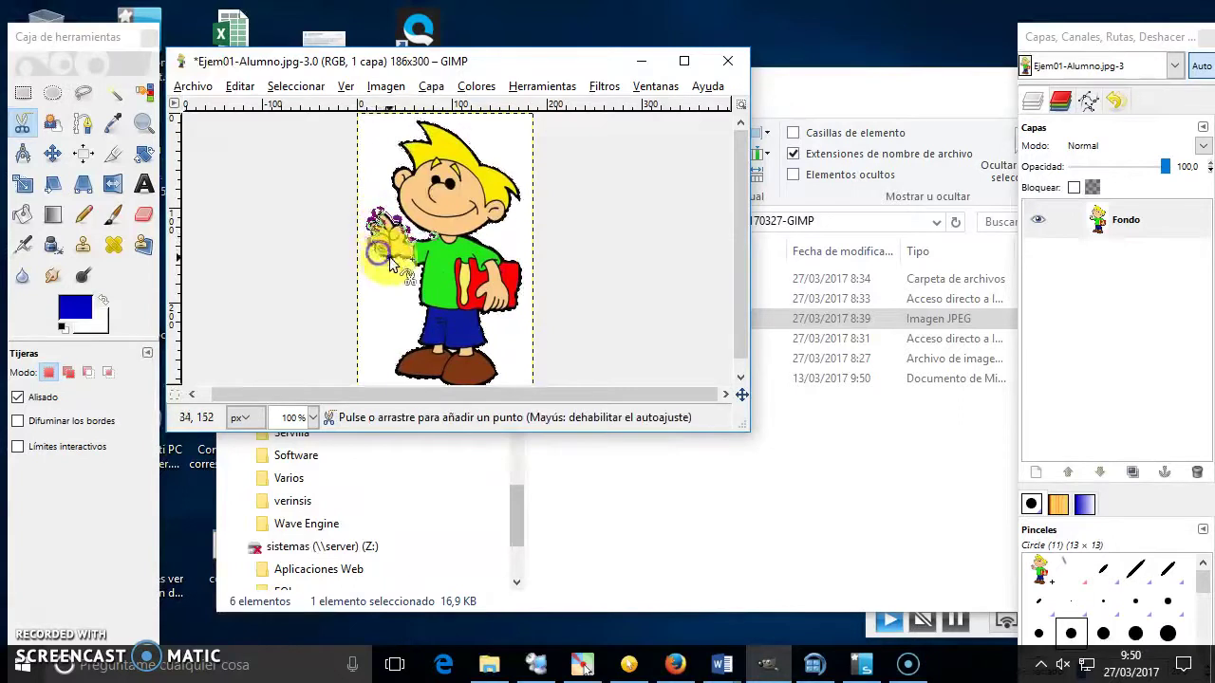
click(421, 274)
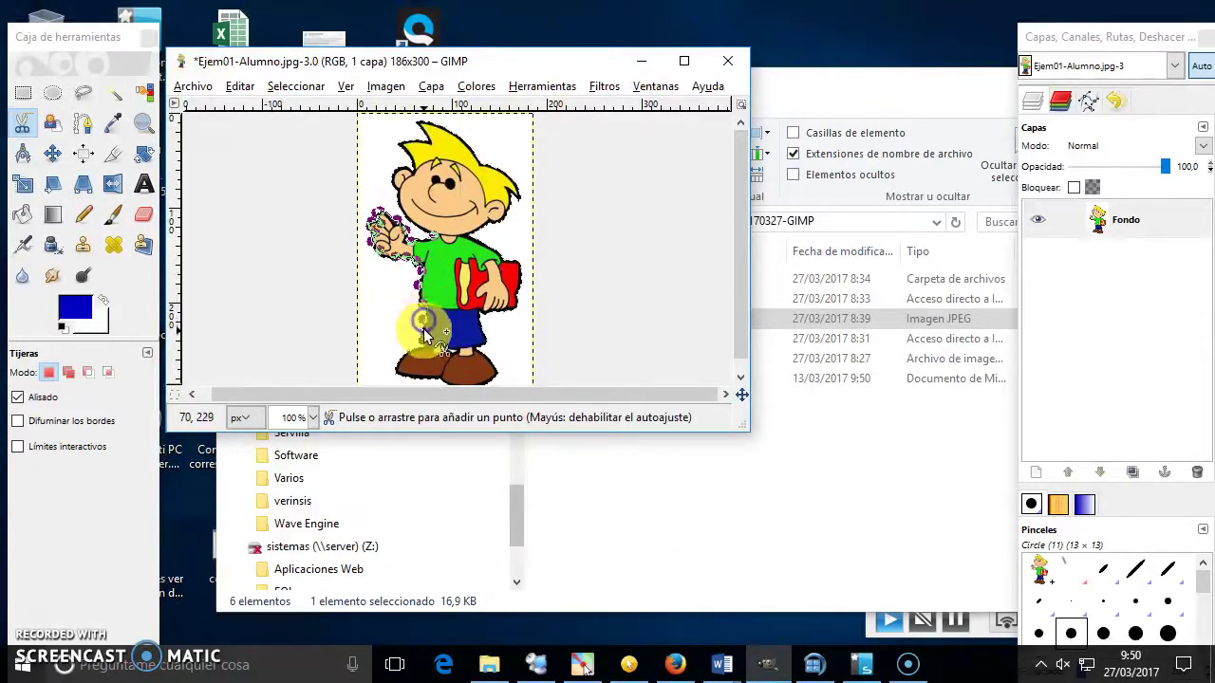
click(397, 365)
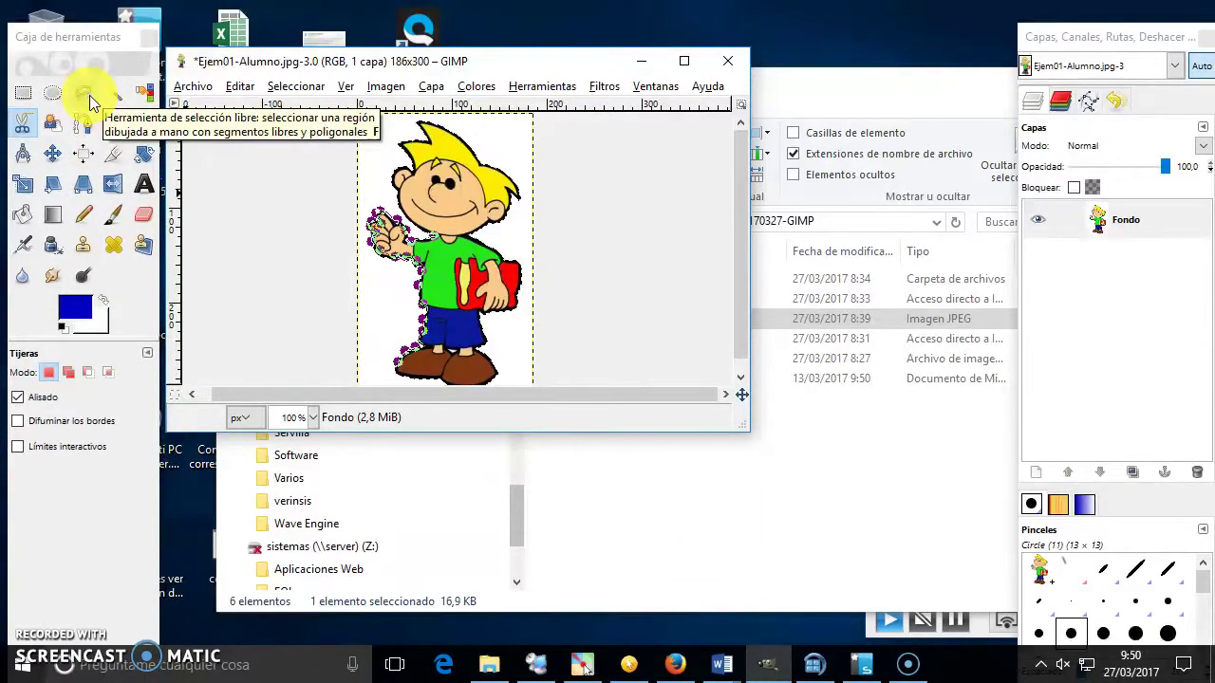
Step: Continue the outline across the shoes, up the body to the hair, and along the shirt and hand
click(396, 374)
click(439, 380)
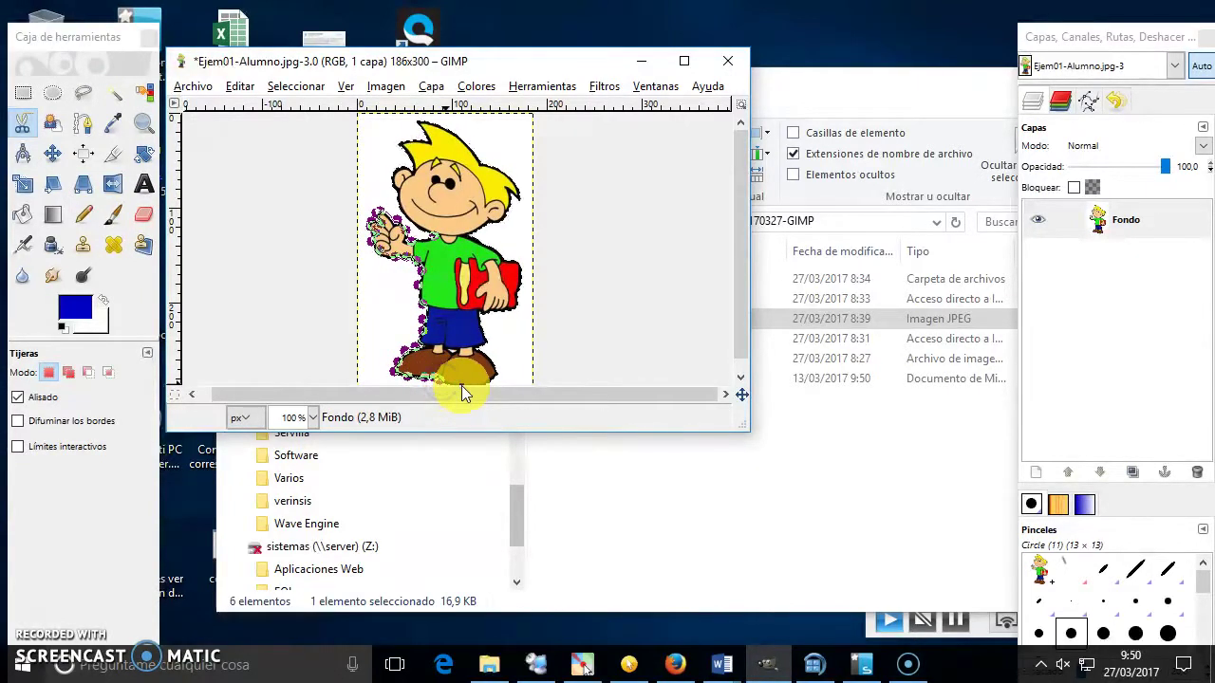
click(458, 387)
click(498, 377)
click(479, 353)
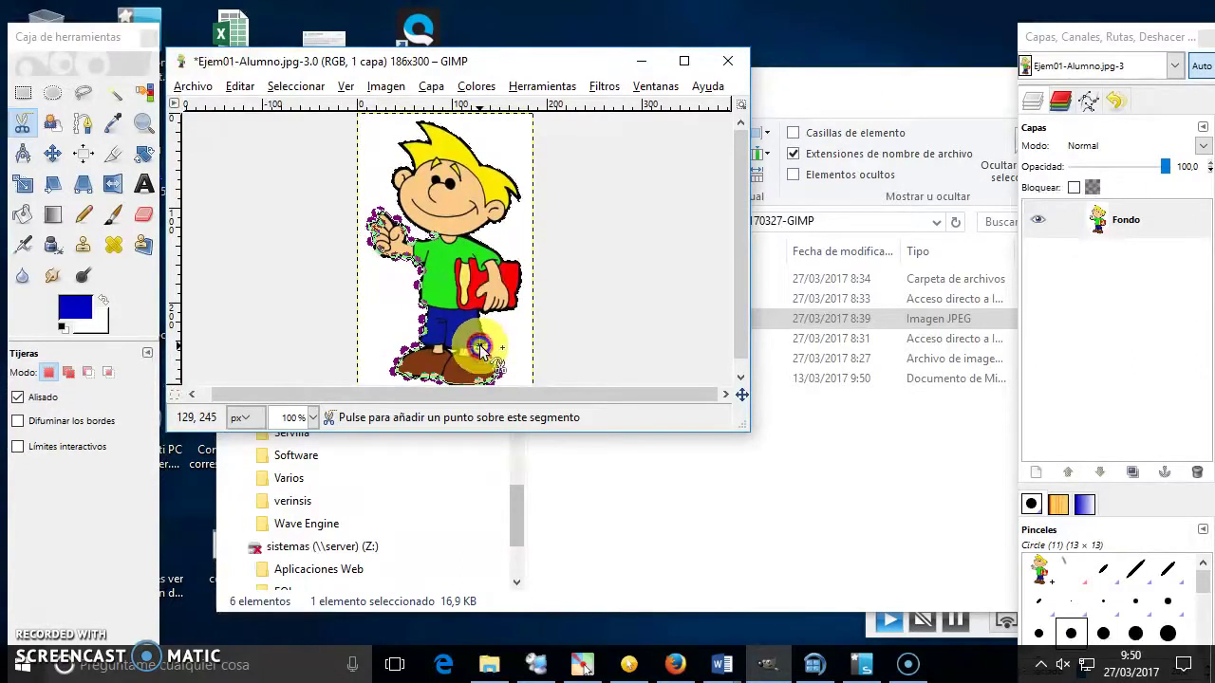
click(432, 128)
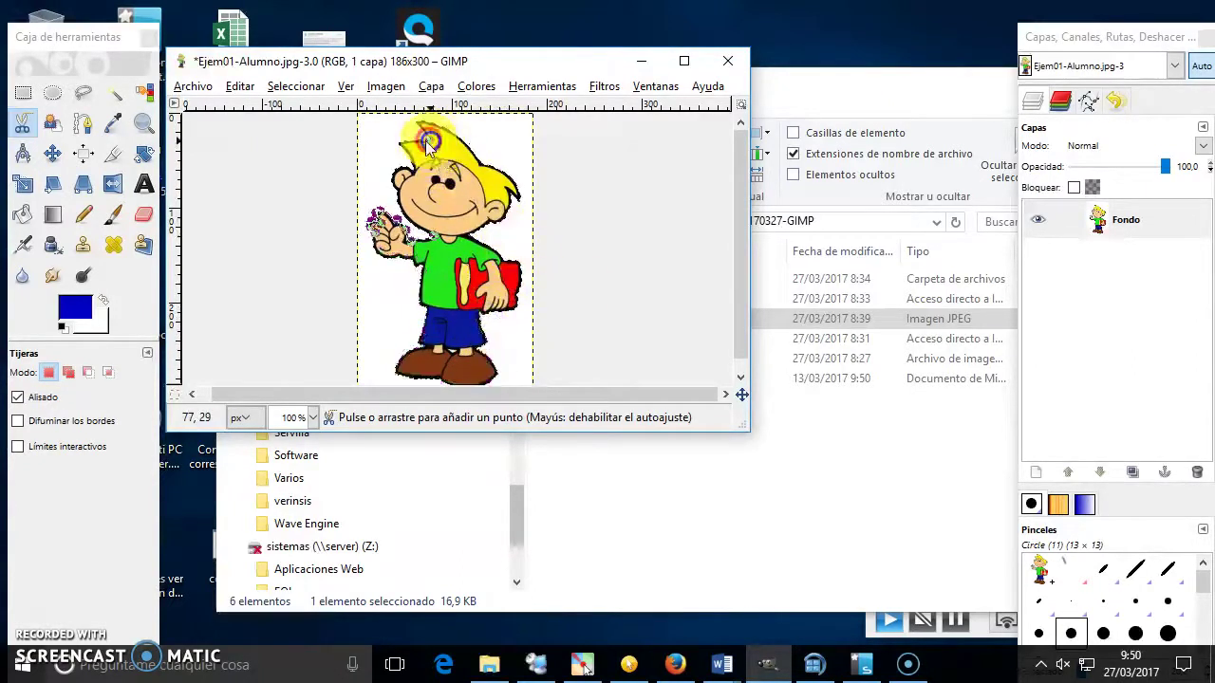
click(441, 258)
click(464, 282)
click(412, 242)
click(467, 289)
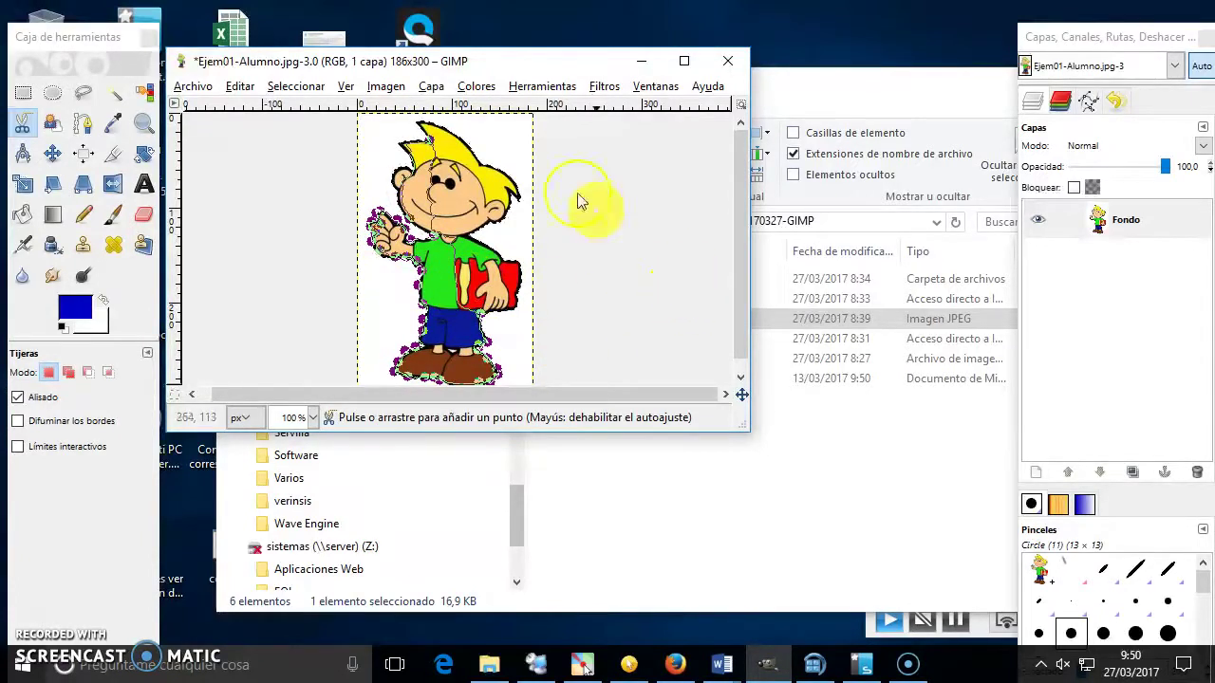
click(399, 278)
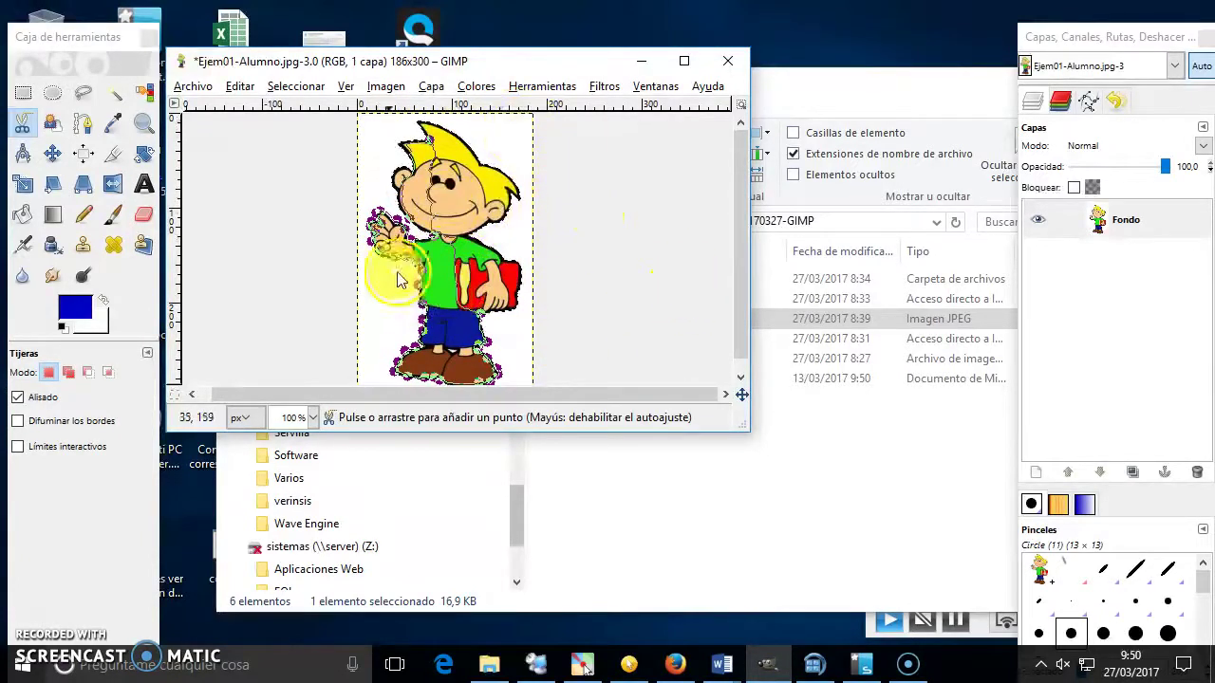
click(296, 86)
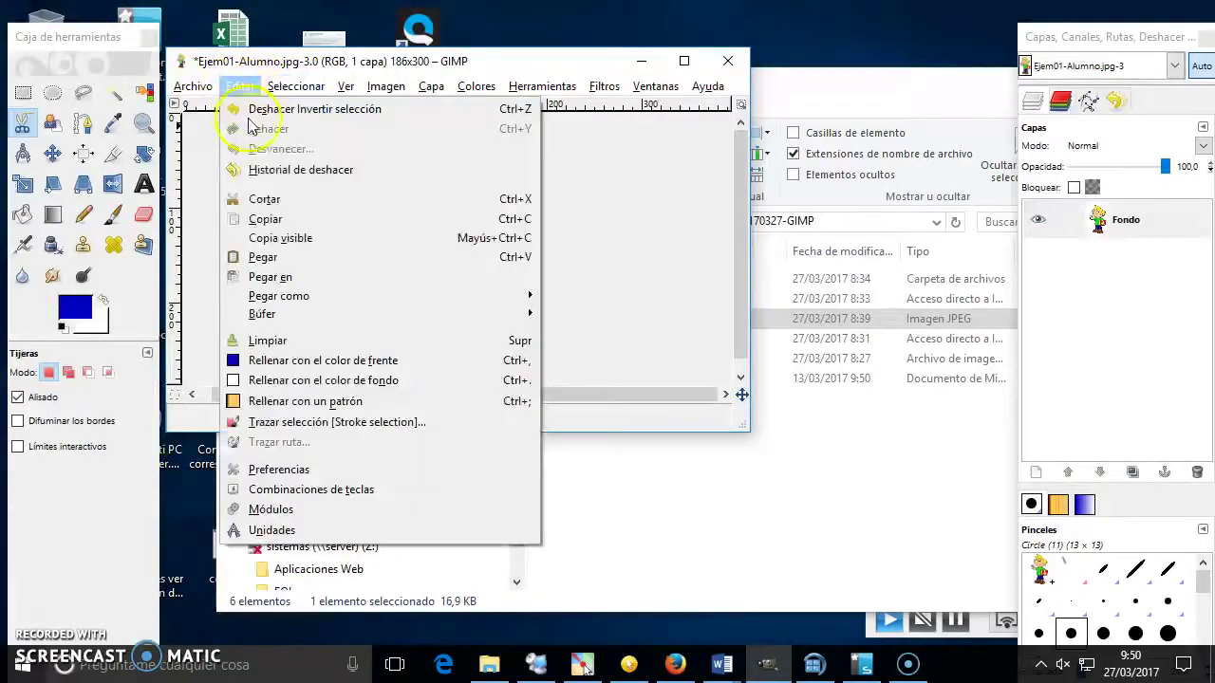
click(216, 104)
click(195, 86)
click(284, 112)
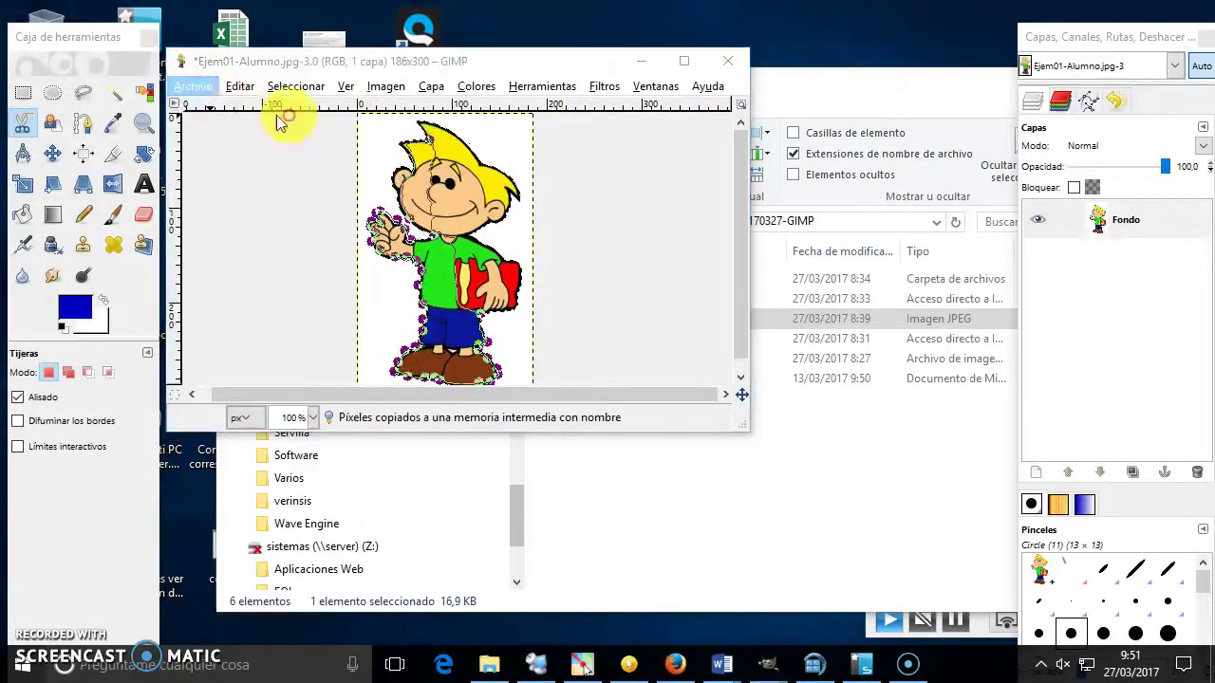
click(259, 261)
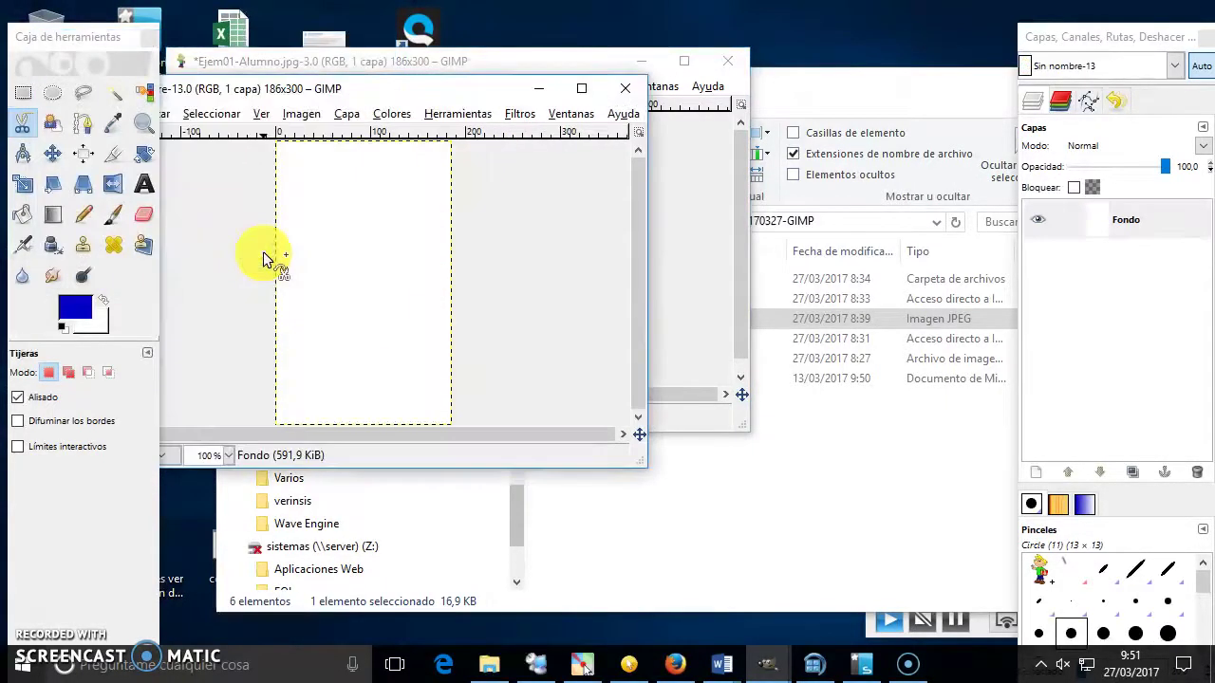
key(ctrl+v)
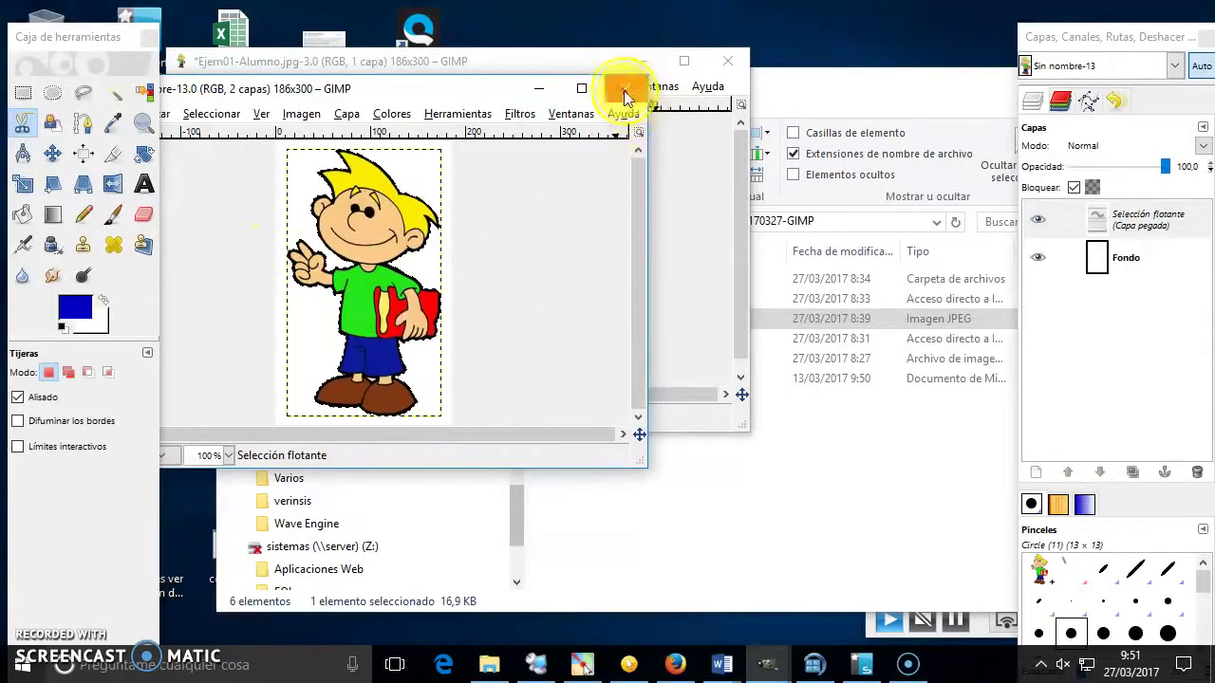
click(626, 89)
click(413, 357)
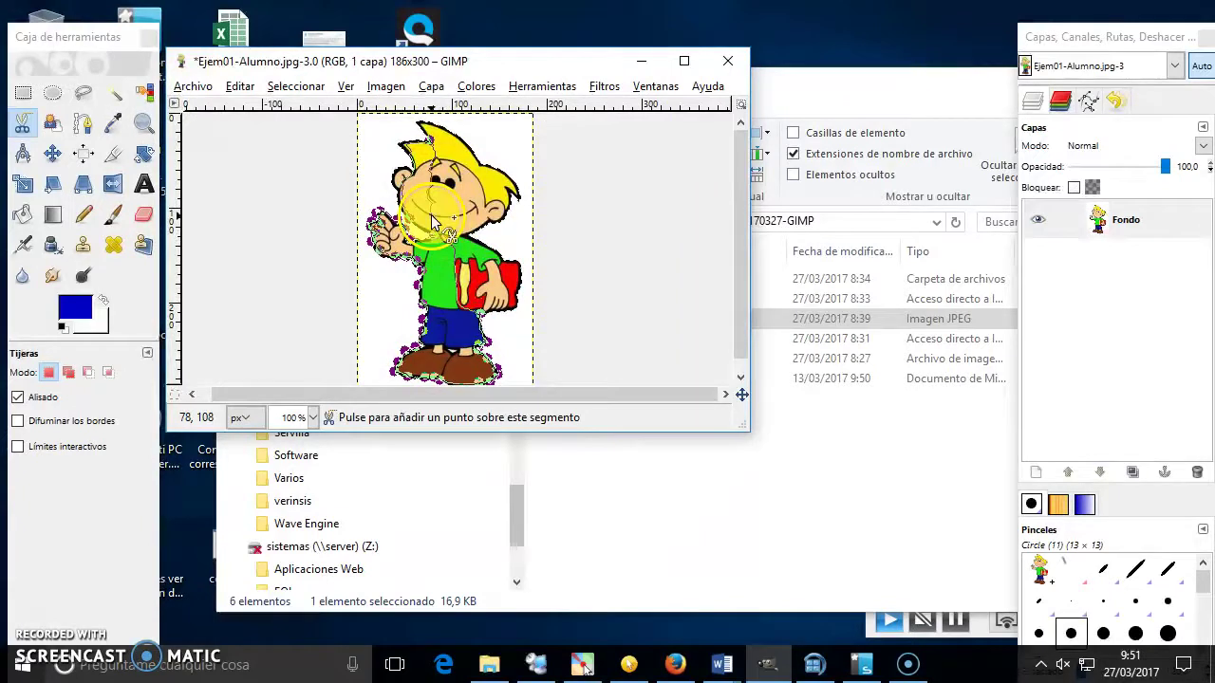
click(240, 86)
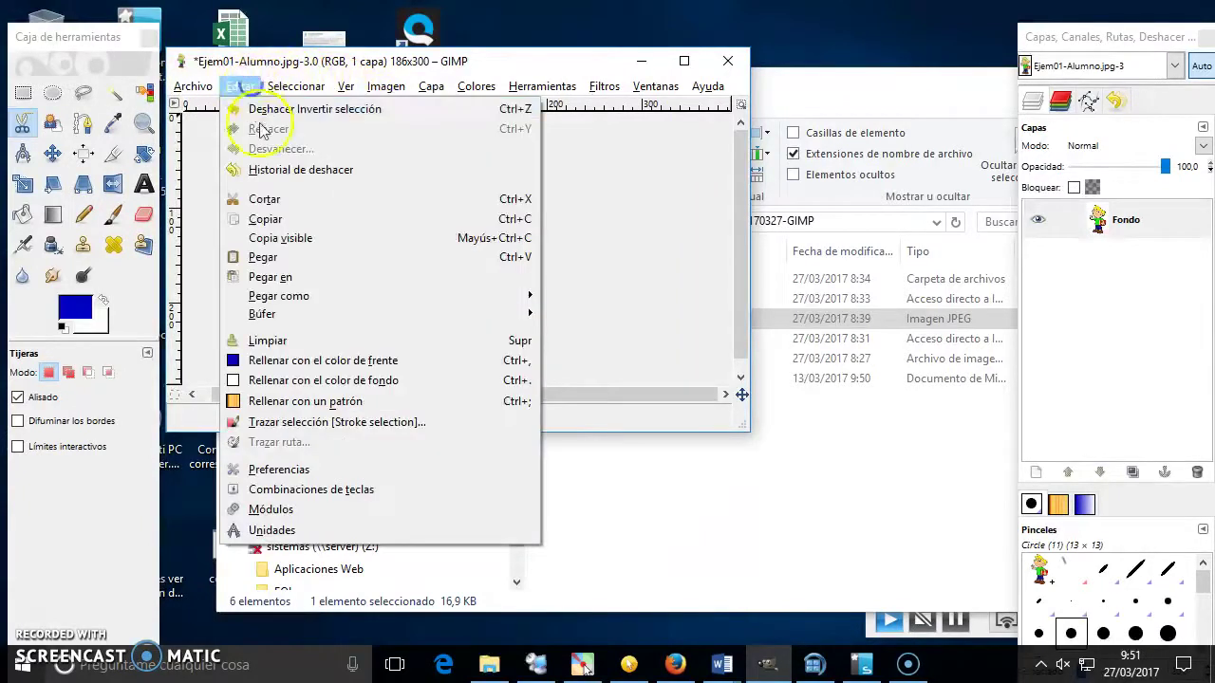
click(294, 218)
click(193, 86)
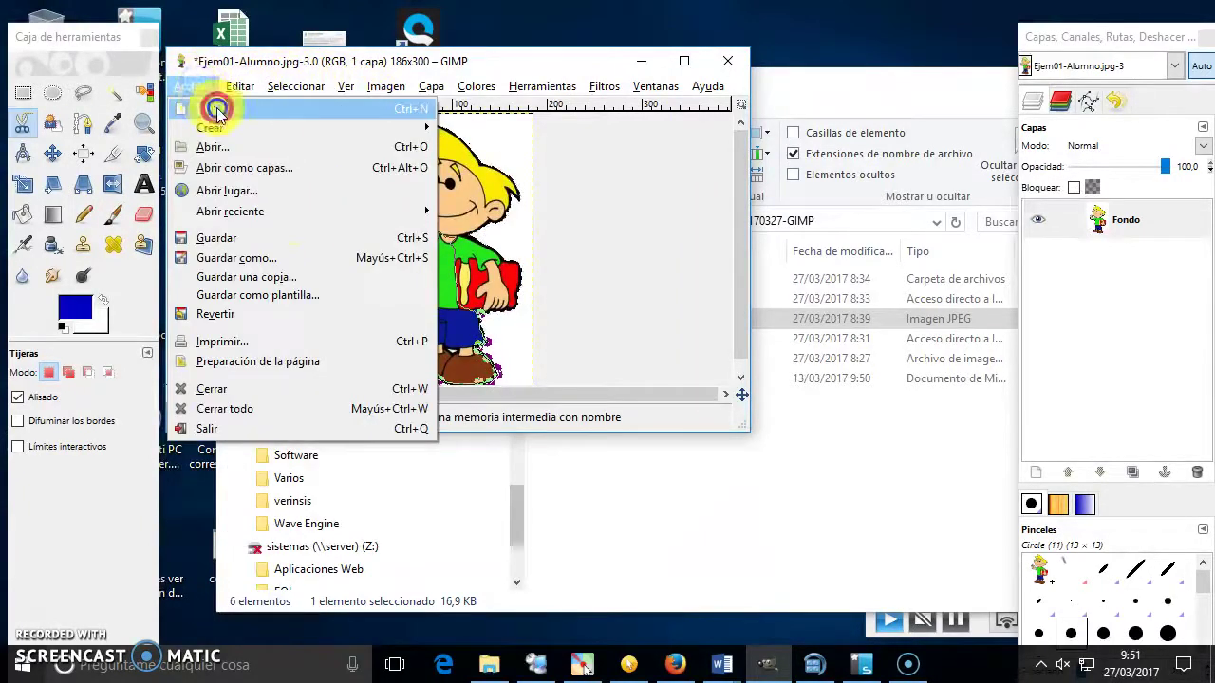
click(196, 107)
click(269, 259)
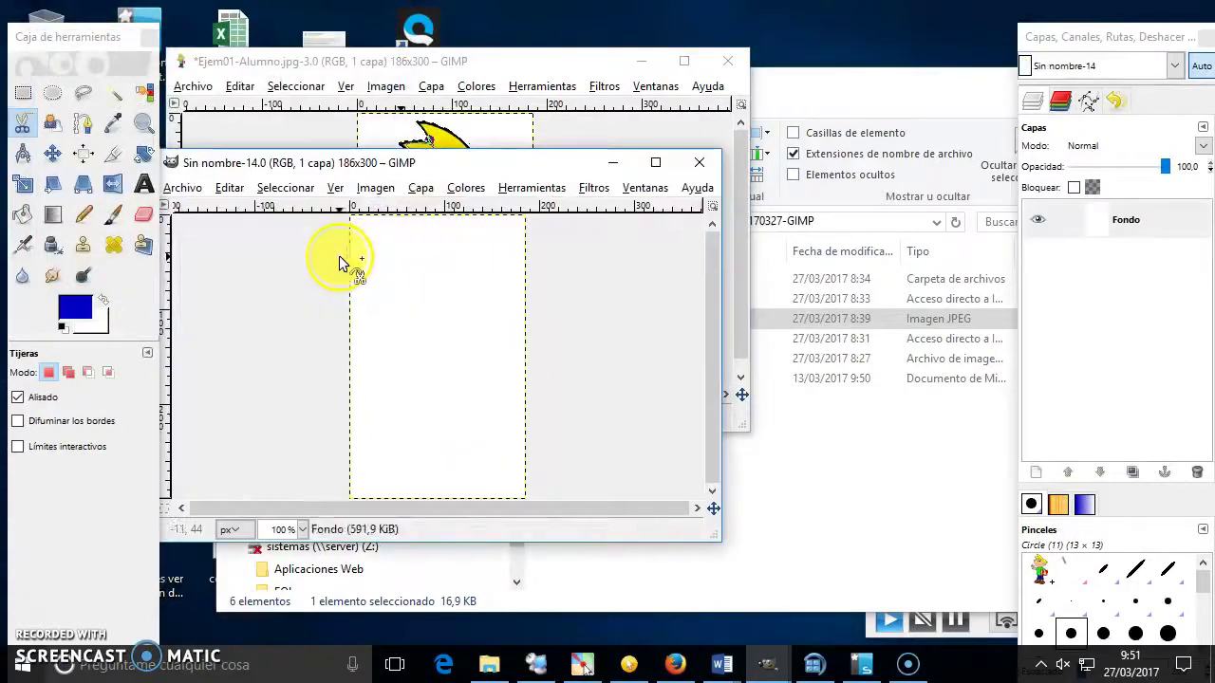
key(ctrl+v)
click(700, 162)
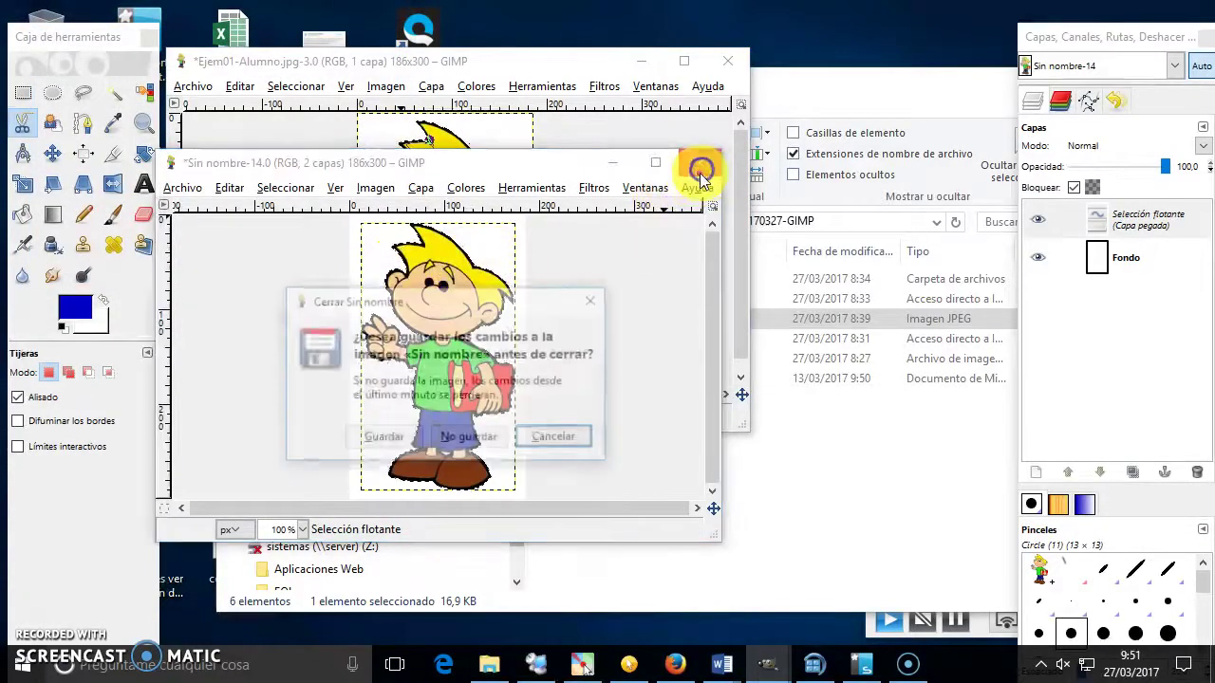
click(468, 439)
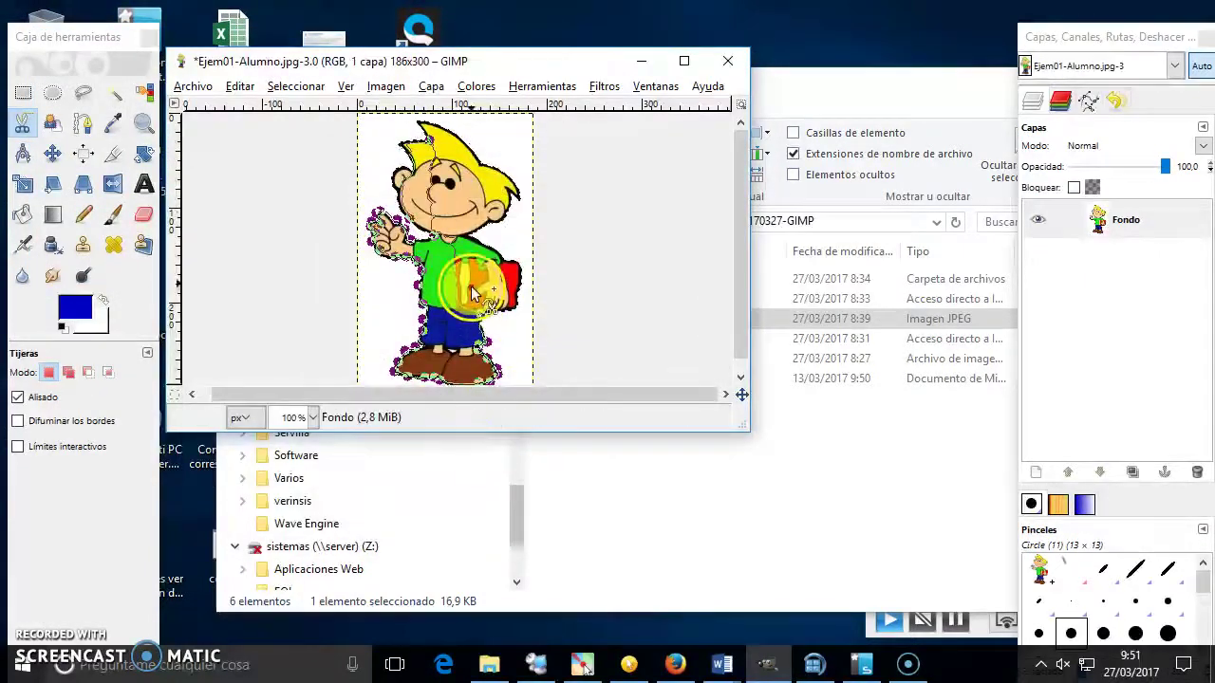
Step: Adjust the arm outline points and convert the scissors outline into a selection
click(428, 247)
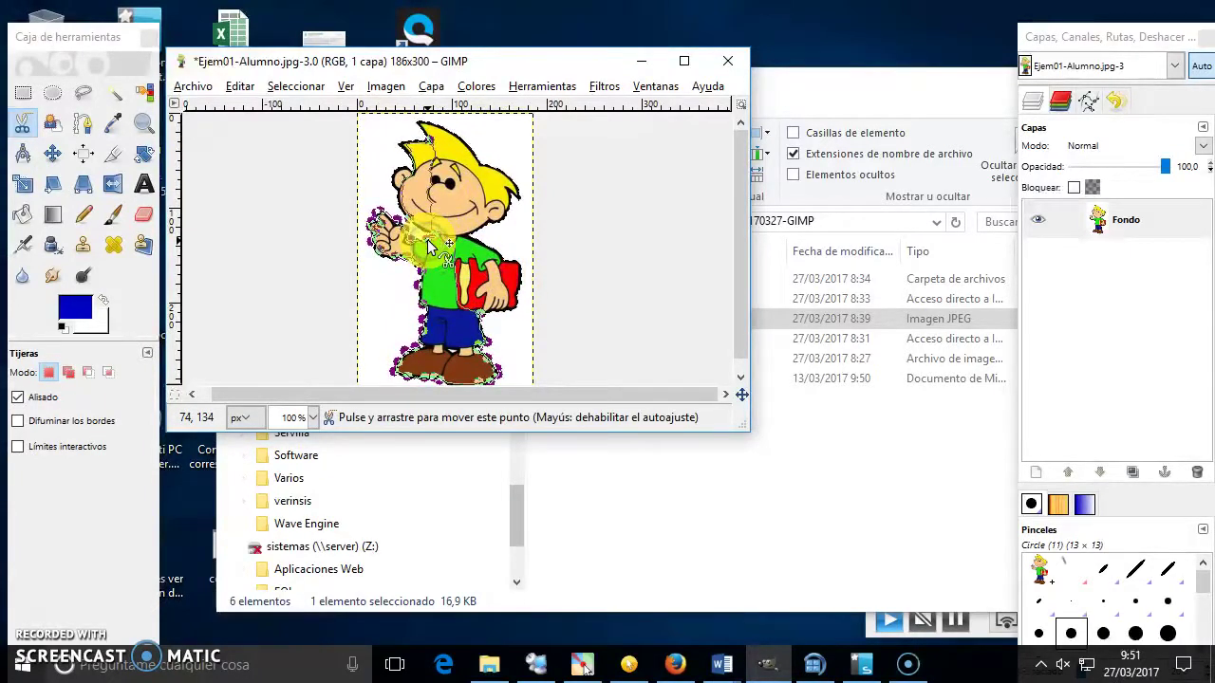
click(424, 239)
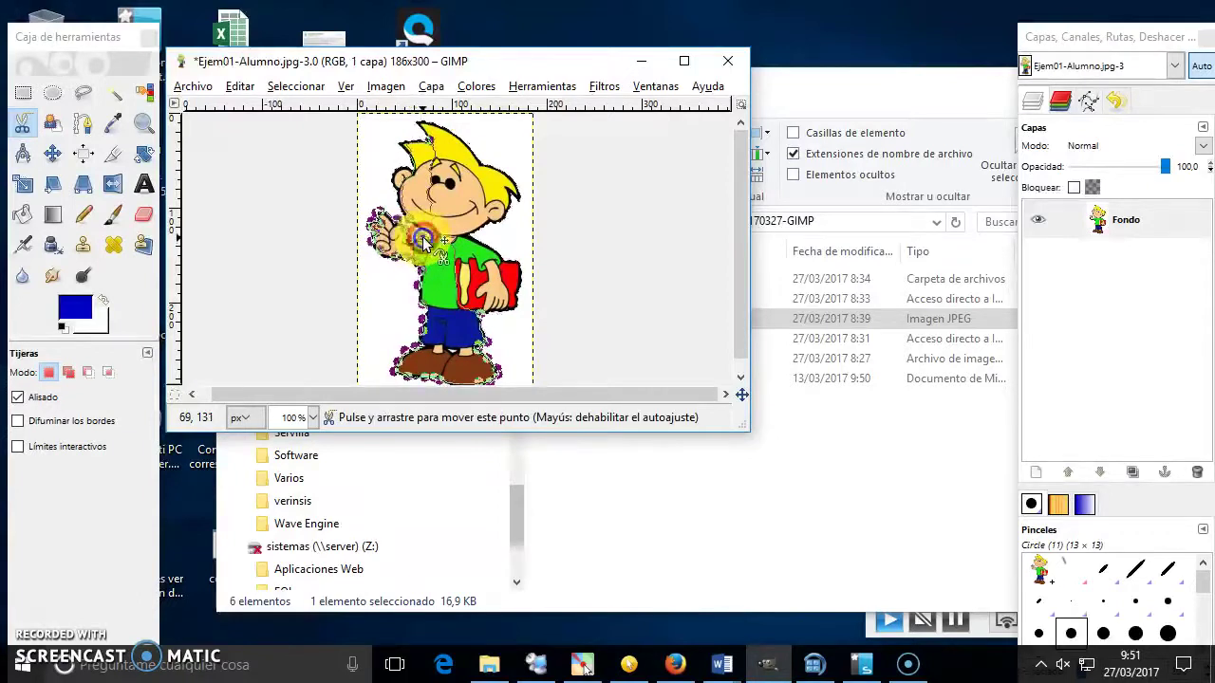
click(430, 233)
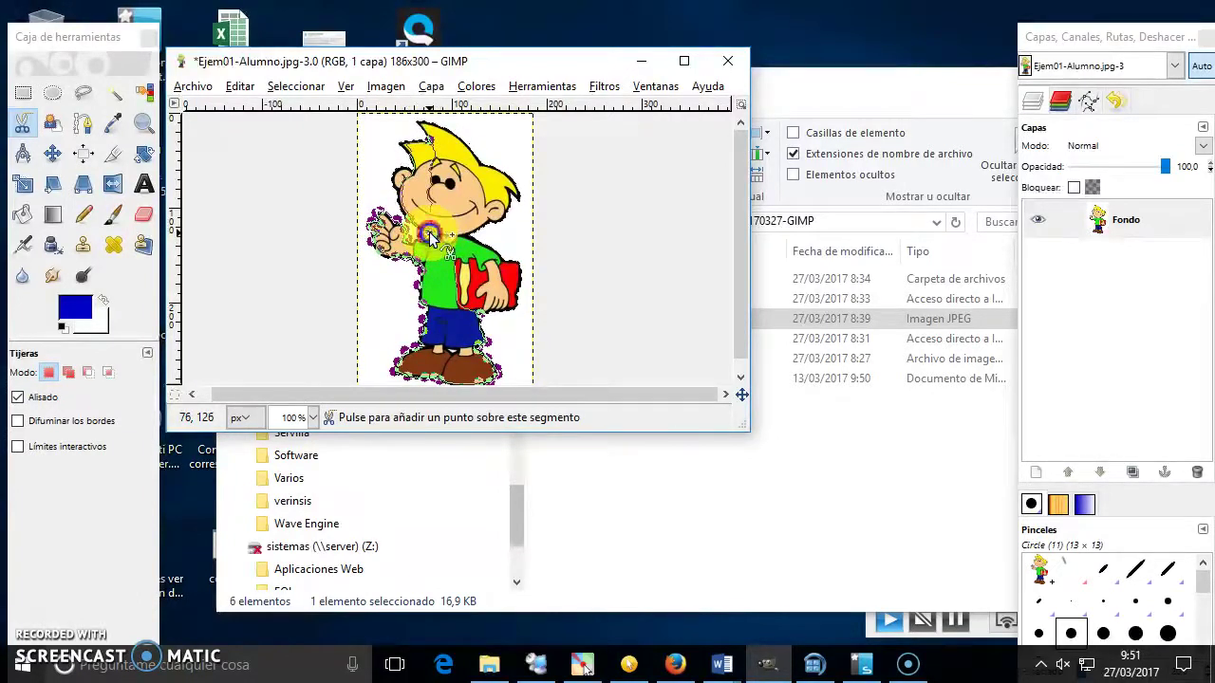
click(430, 237)
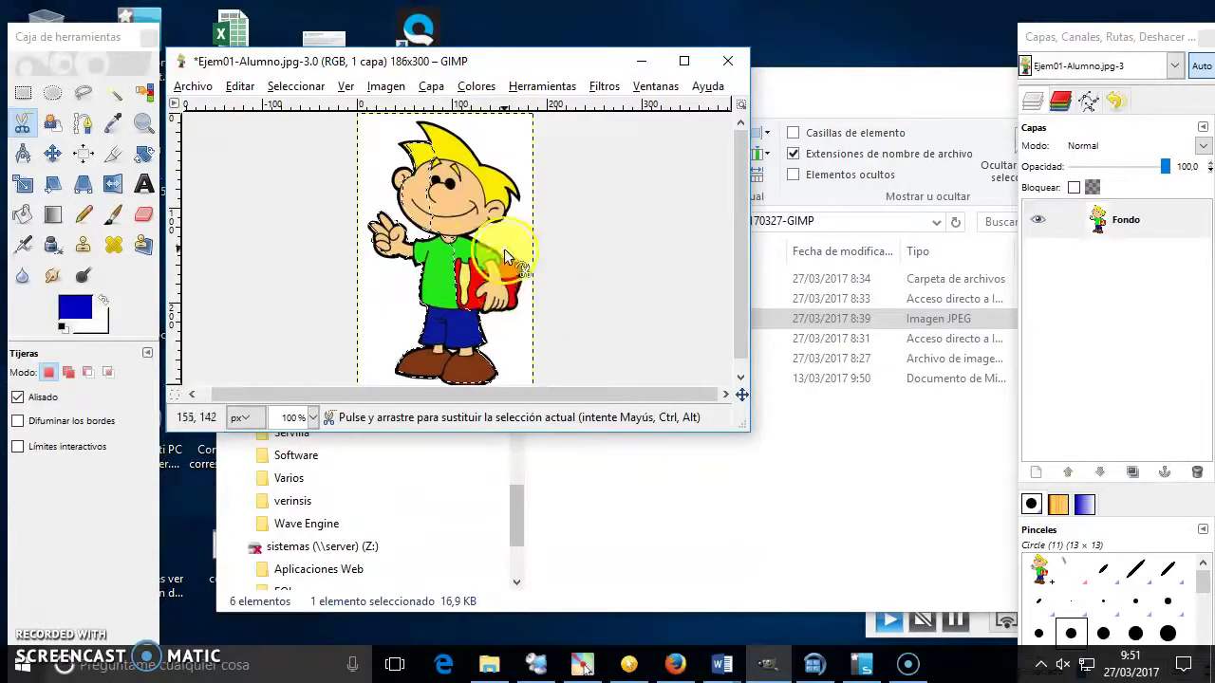
Step: Copy the boy cut-out into new image Sin nombre-15, then close it without saving
click(233, 87)
click(312, 217)
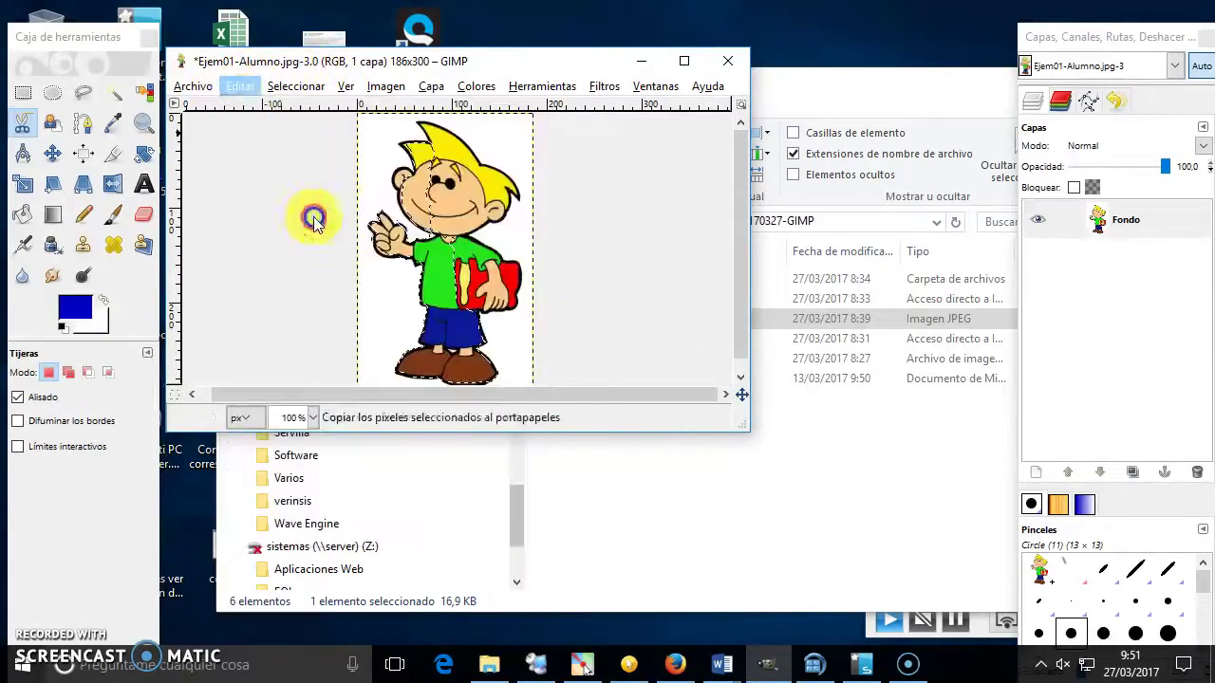
click(194, 88)
click(227, 102)
click(252, 259)
key(ctrl+v)
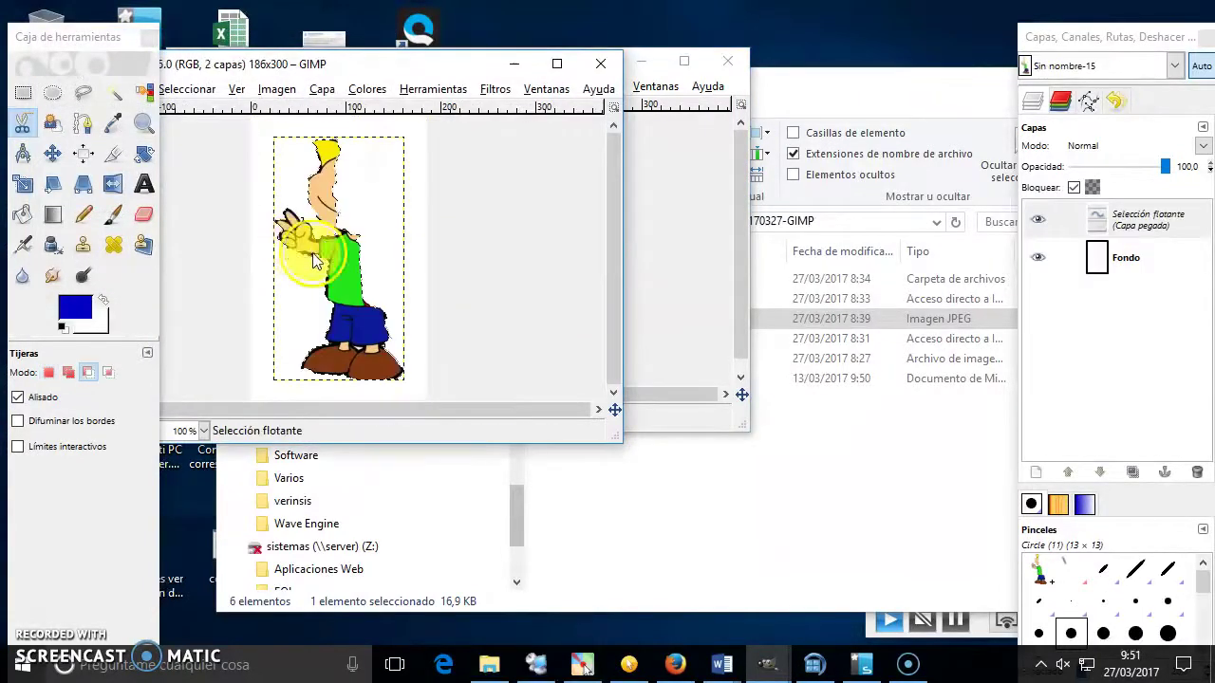
drag(545, 65, 672, 65)
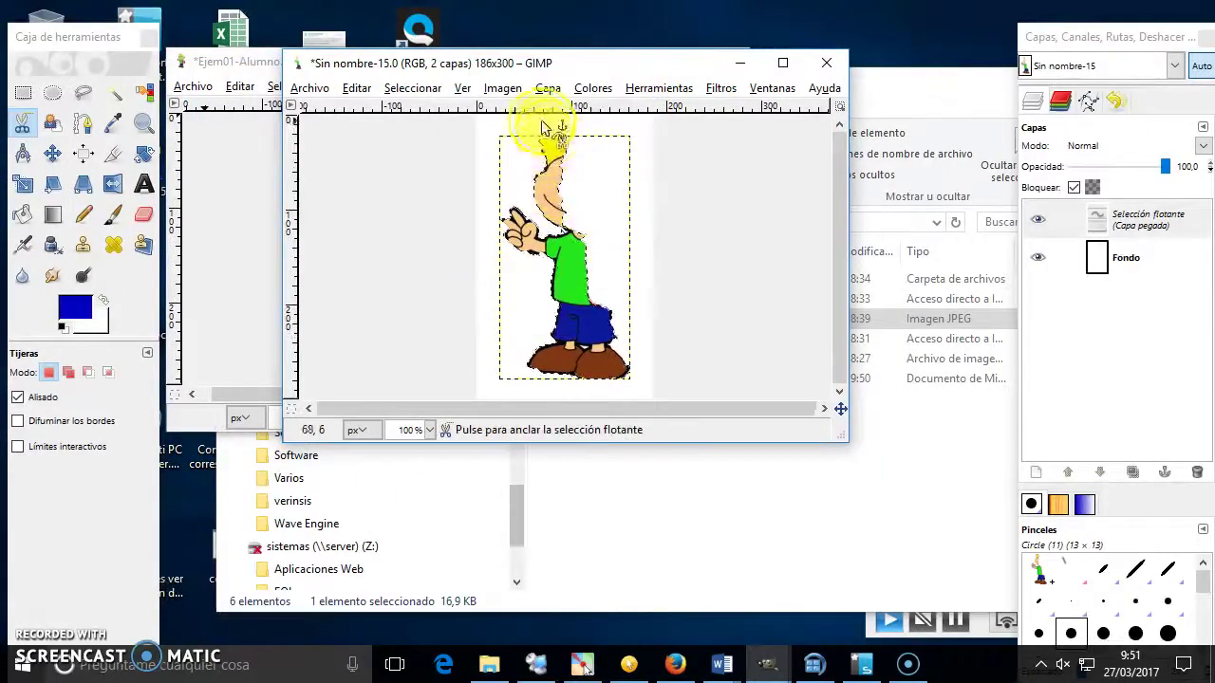
click(824, 65)
click(598, 338)
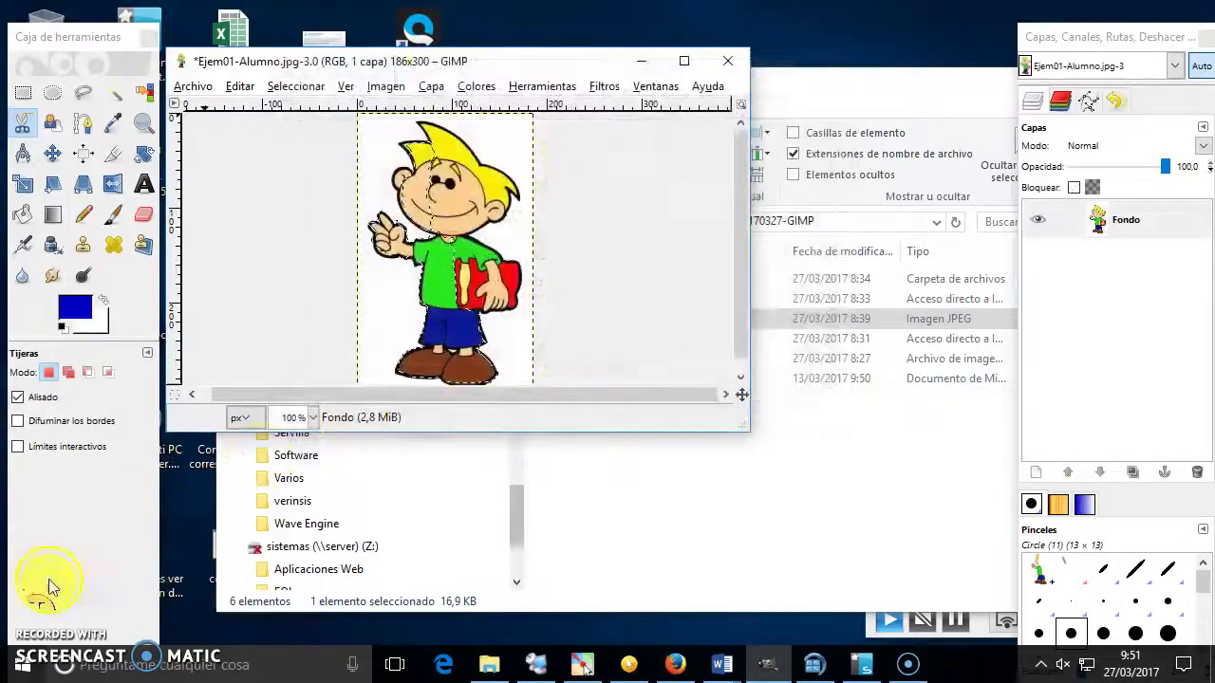